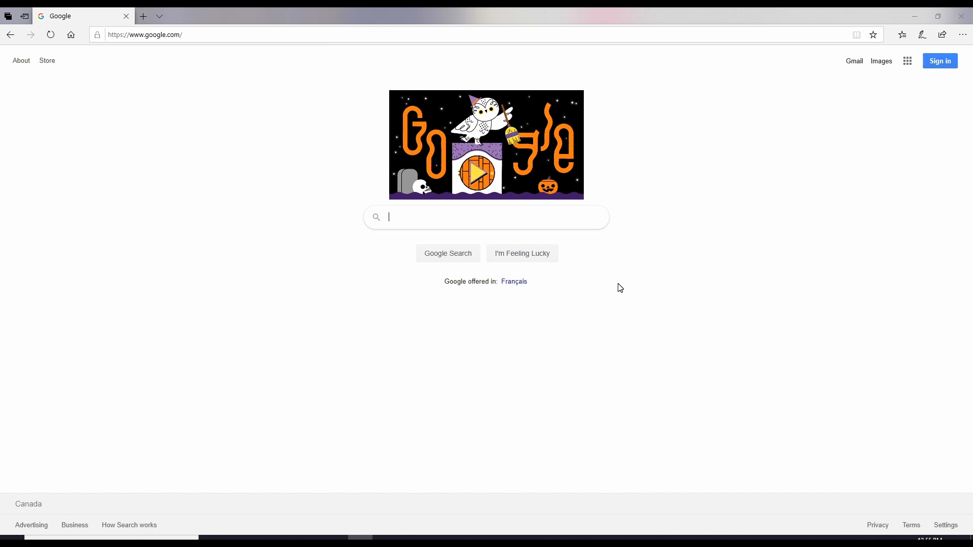
- Search Google for "davinci resolve download" and open the DaVinci Resolve 16 page on the Blackmagic Design site
{"action": "type", "text": "davin"}
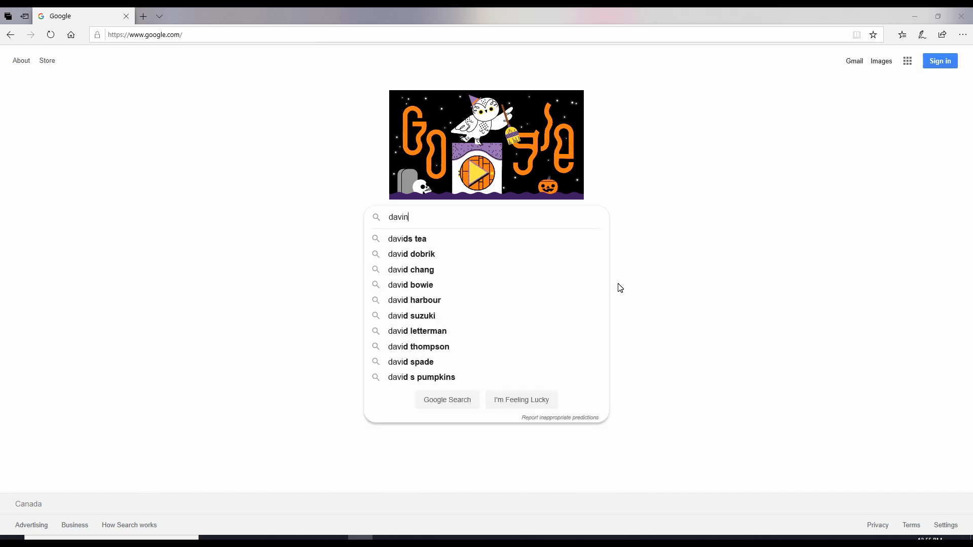
{"action": "type", "text": "ci resolve "}
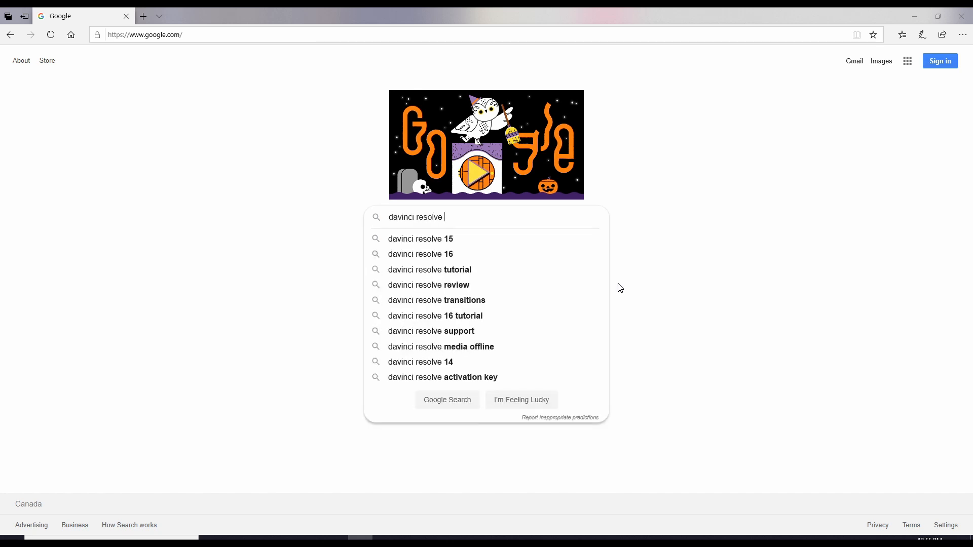
{"action": "type", "text": "download"}
{"action": "key", "text": "Return"}
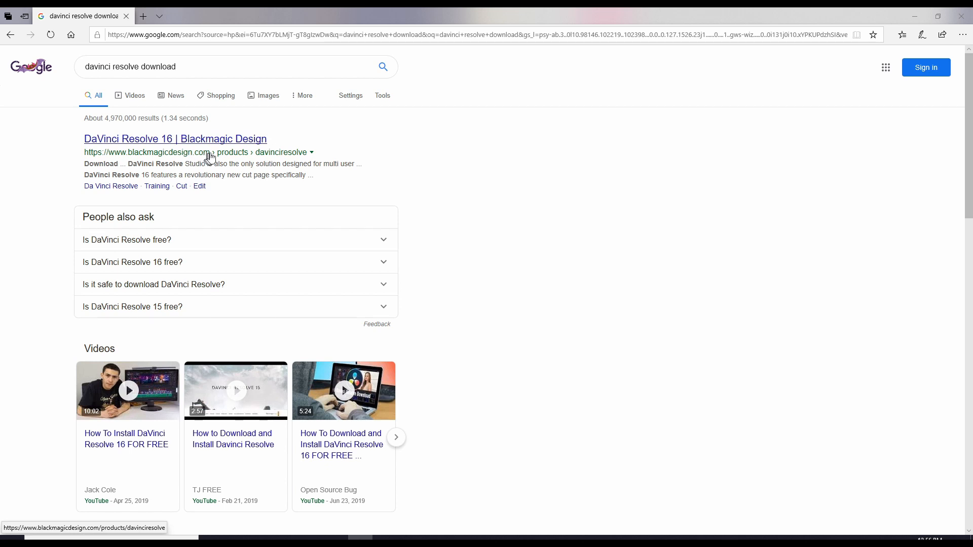
{"action": "left_click", "coordinate": [169, 144]}
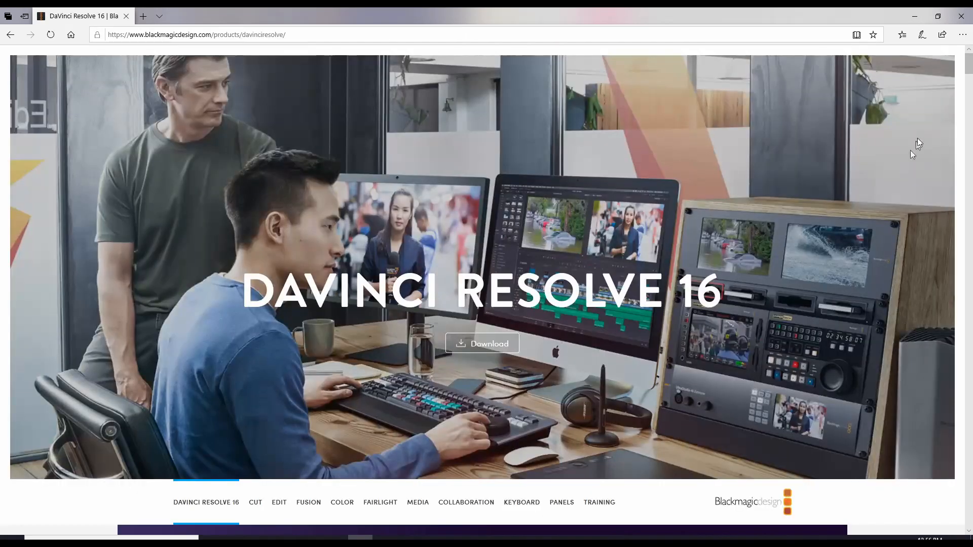
- Find the download options for DaVinci Resolve 16 and DaVinci Resolve Studio 16 near the end of the product page
{"action": "scroll", "coordinate": [486, 294], "scroll_direction": "down", "scroll_amount": 15}
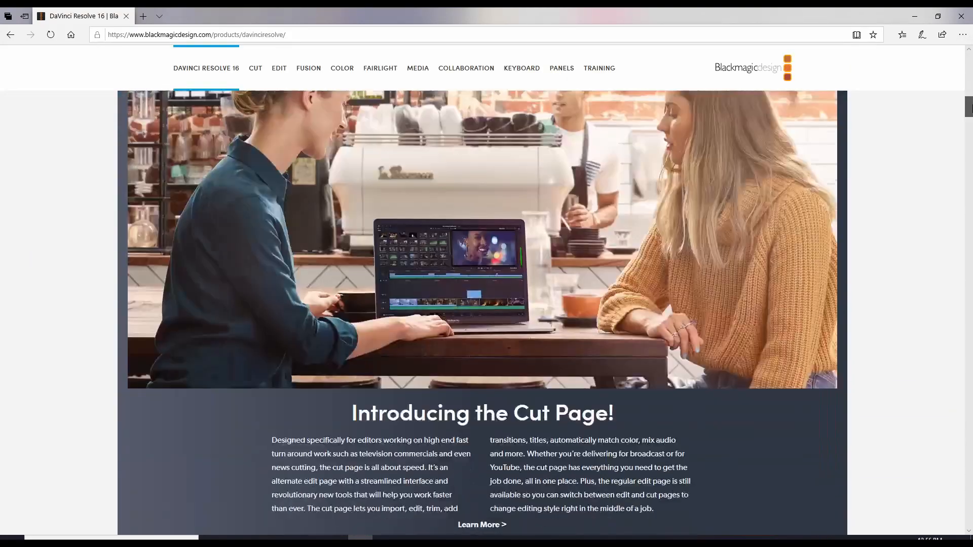
{"action": "left_click_drag", "start_coordinate": [970, 108], "coordinate": [968, 197]}
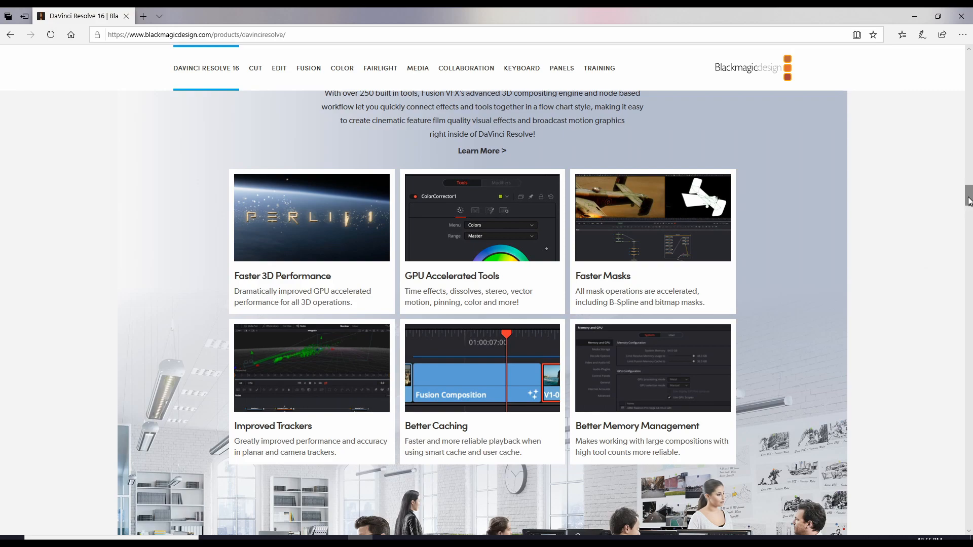
{"action": "left_click_drag", "start_coordinate": [968, 195], "coordinate": [969, 512]}
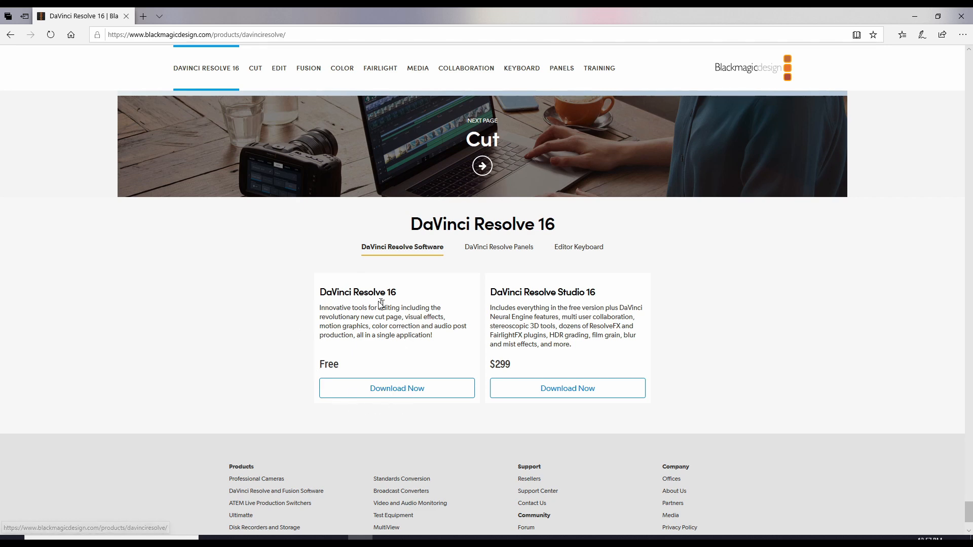
{"action": "scroll", "coordinate": [354, 406], "scroll_direction": "up", "scroll_amount": 1}
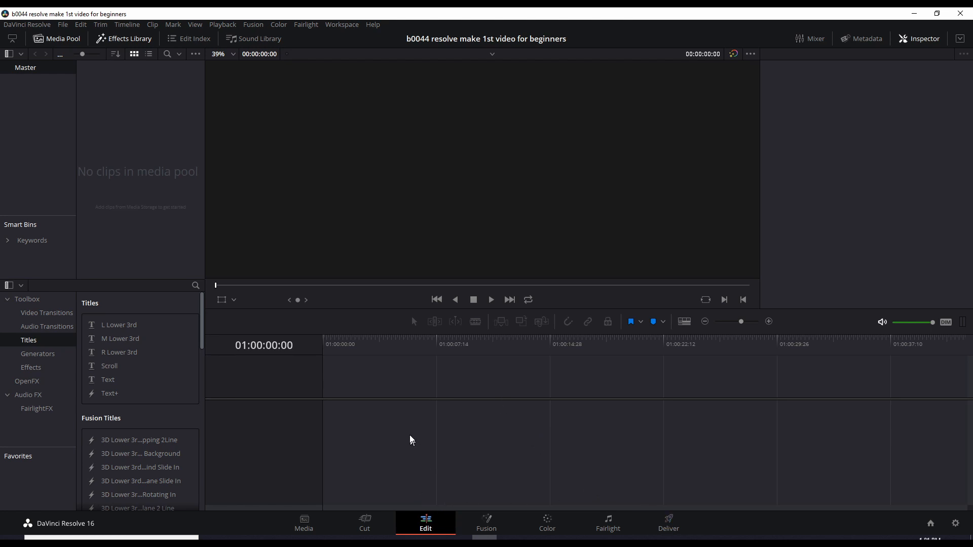
- In DaVinci Resolve, look through the Media, Cut, Edit, Fusion, Color, Fairlight and Deliver pages, and return to the Edit page
{"action": "left_click", "coordinate": [305, 522]}
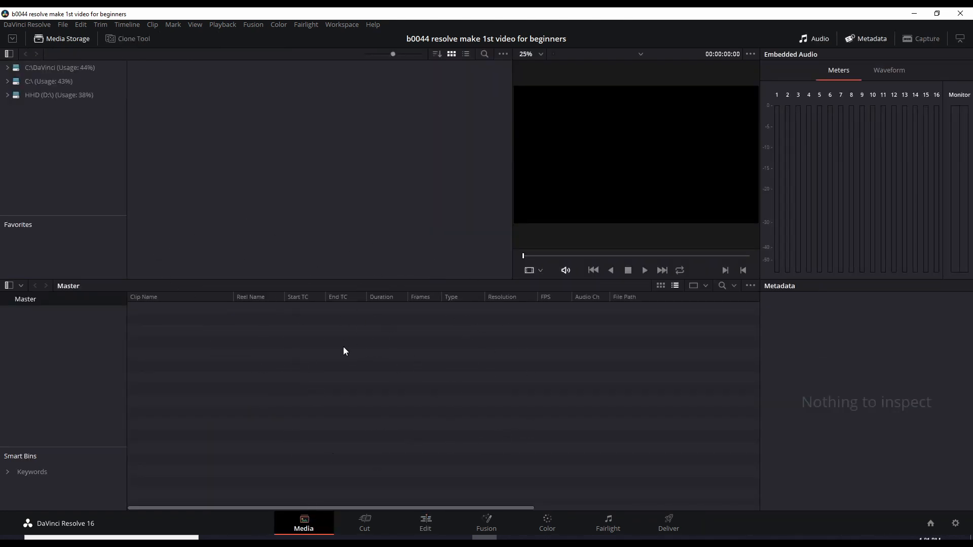
{"action": "left_click", "coordinate": [365, 522]}
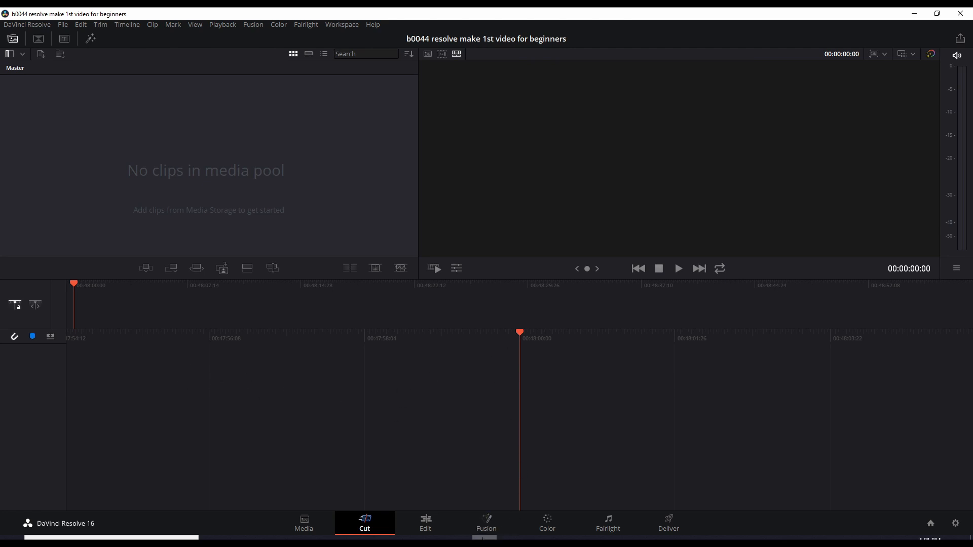
{"action": "left_click", "coordinate": [430, 527]}
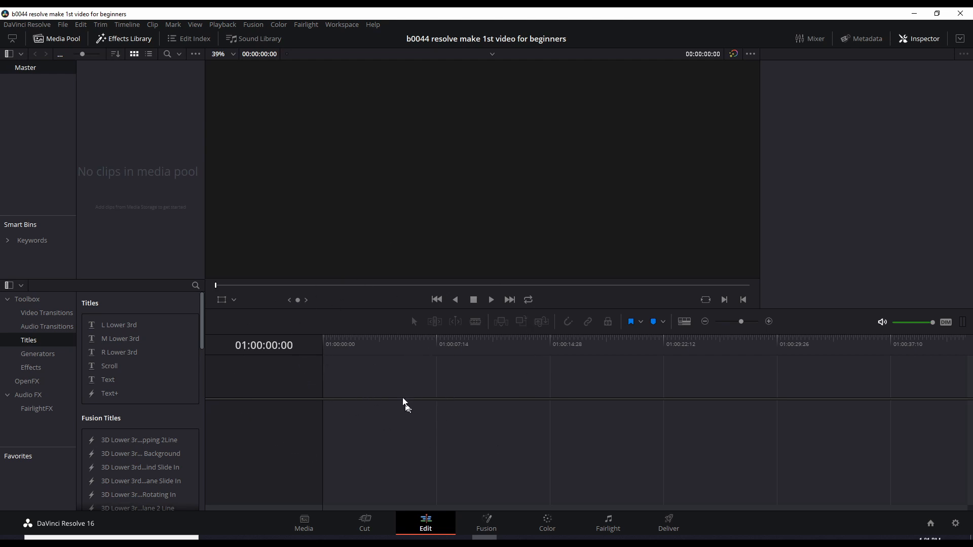
{"action": "left_click", "coordinate": [486, 523]}
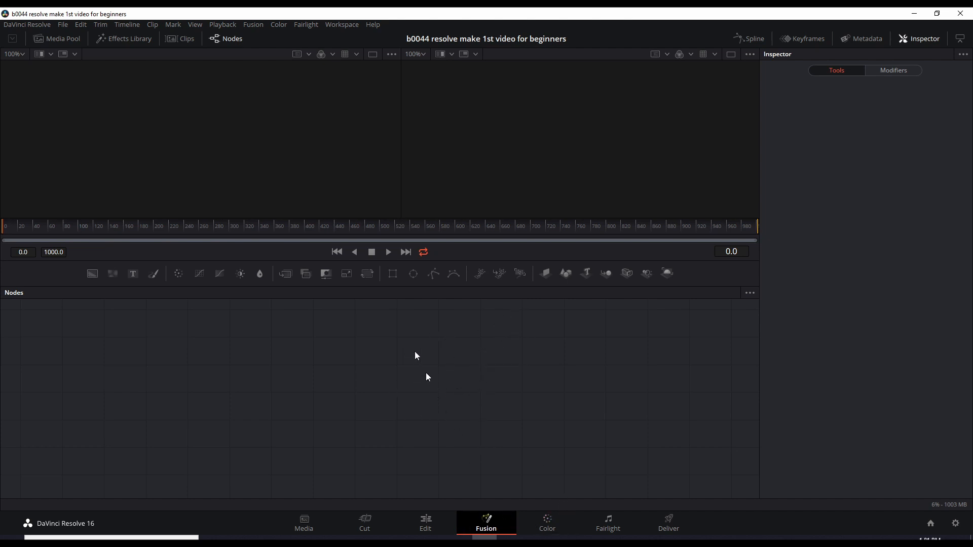
{"action": "left_click", "coordinate": [546, 523]}
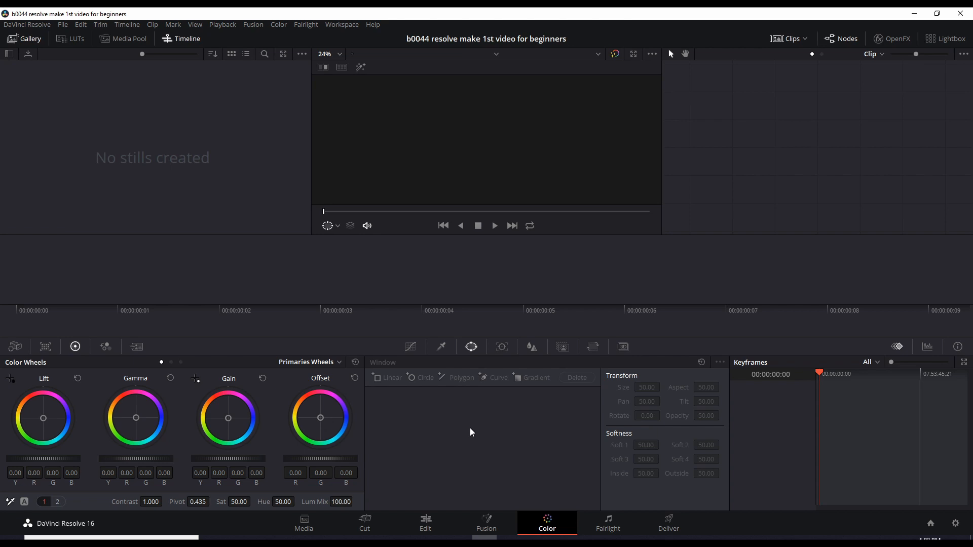
{"action": "left_click", "coordinate": [608, 523]}
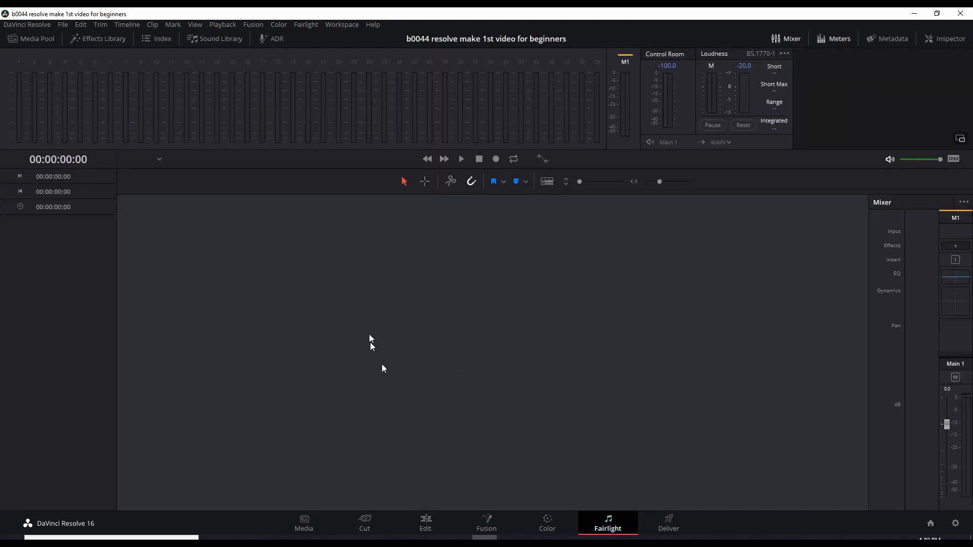
{"action": "left_click", "coordinate": [669, 525]}
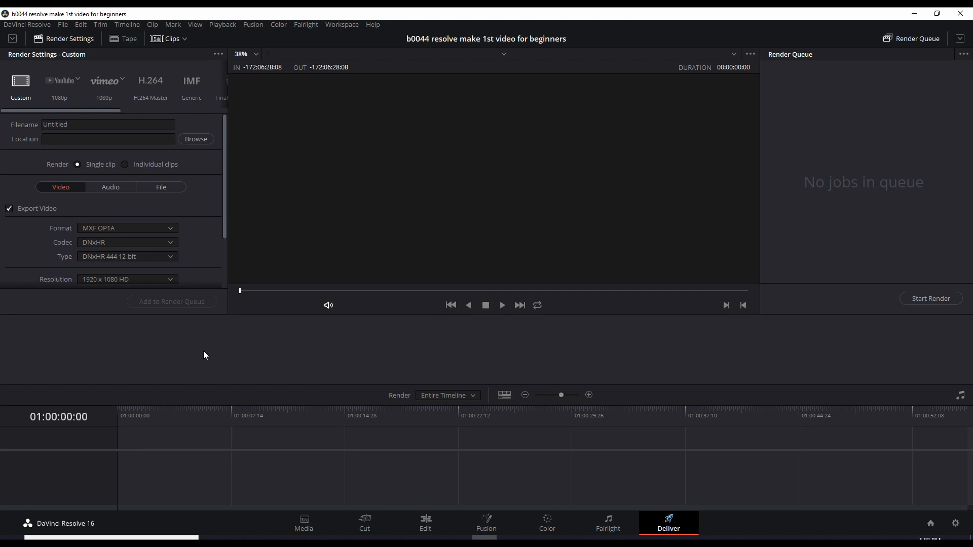
{"action": "left_click", "coordinate": [425, 527]}
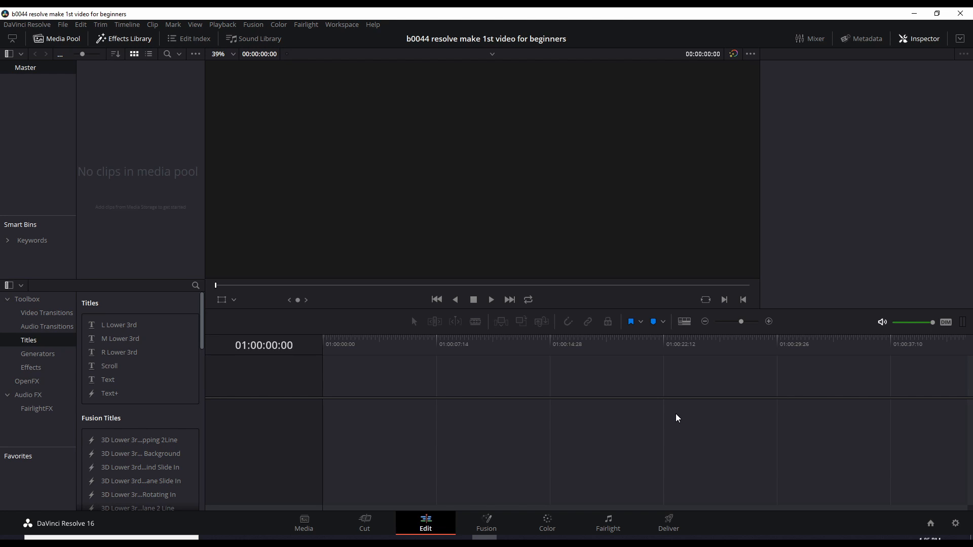
- Import all the audio, image and video files from the File Explorer folder "files" into the Master bin
{"action": "key", "text": "alt+Tab"}
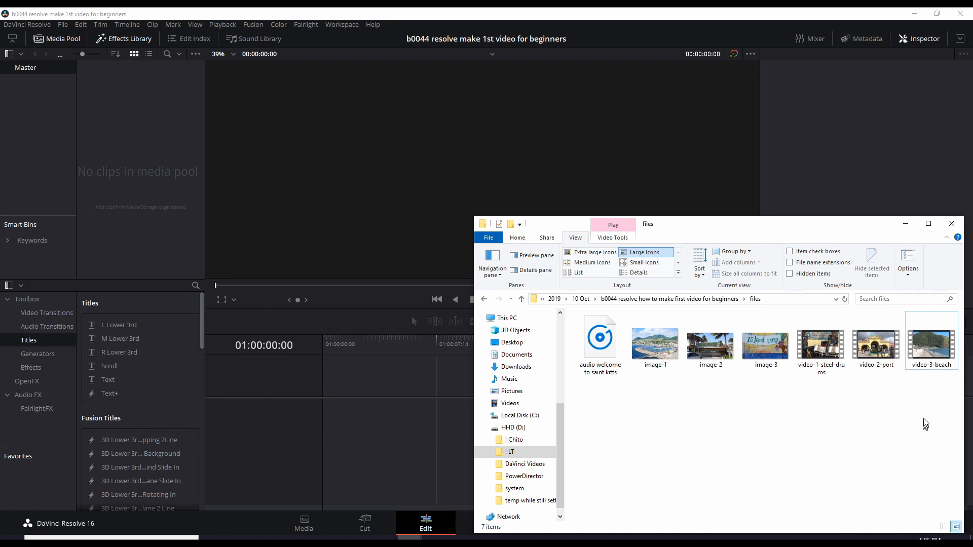
{"action": "left_click_drag", "start_coordinate": [934, 402], "coordinate": [135, 142]}
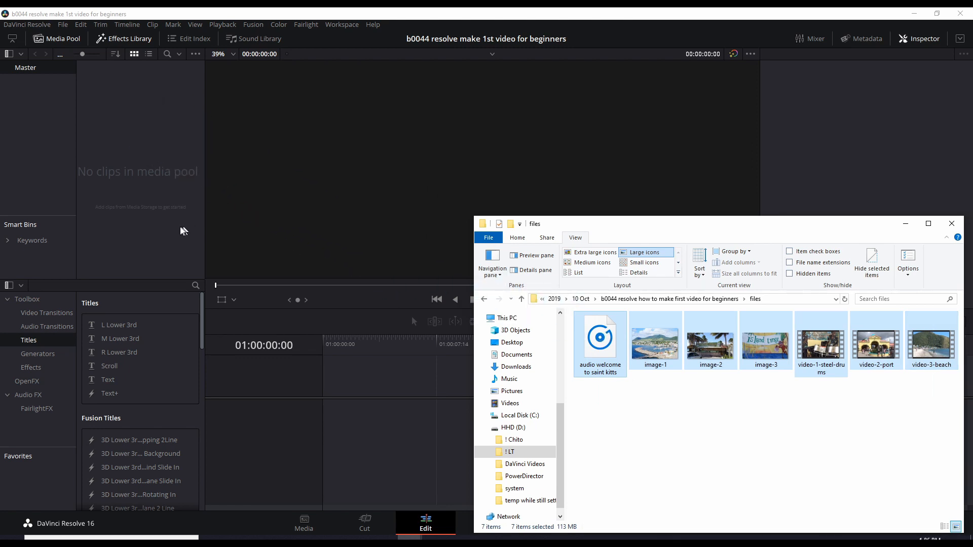
{"action": "left_click", "coordinate": [186, 145]}
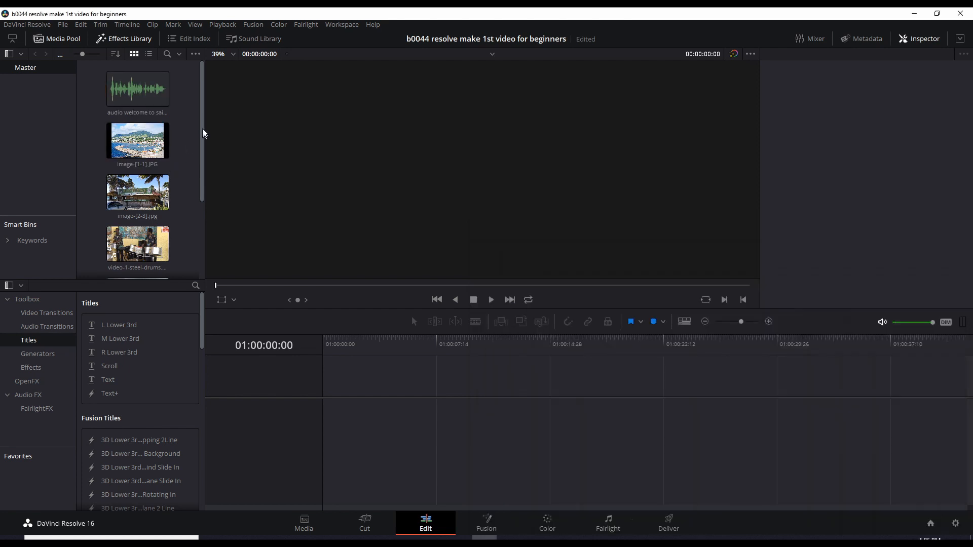
- Place video-1-steel-drums.mp4 at the start of a new timeline and play back its opening seconds
{"action": "left_click_drag", "start_coordinate": [202, 106], "coordinate": [217, 189]}
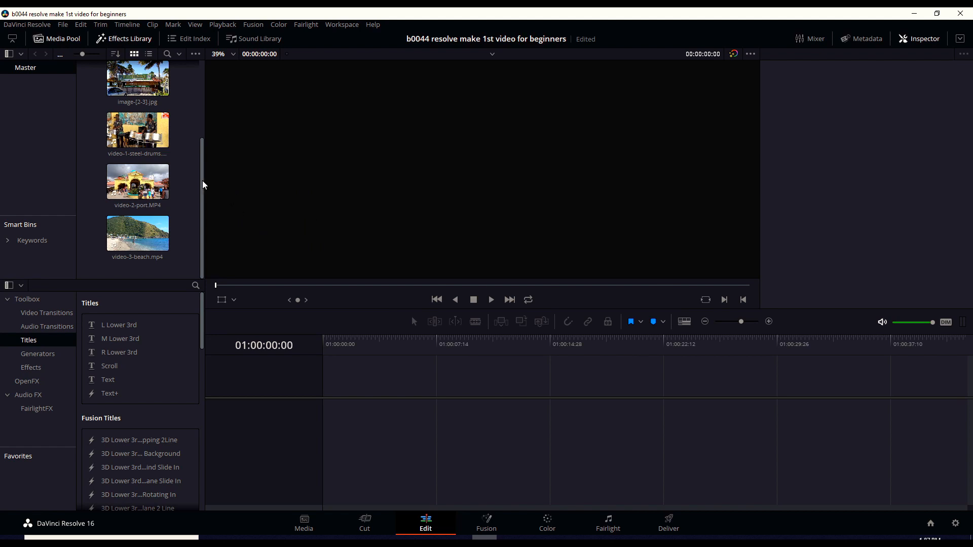
{"action": "mouse_move", "coordinate": [202, 171]}
{"action": "left_mouse_down"}
{"action": "mouse_move", "coordinate": [196, 101]}
{"action": "mouse_move", "coordinate": [205, 176]}
{"action": "left_mouse_up"}
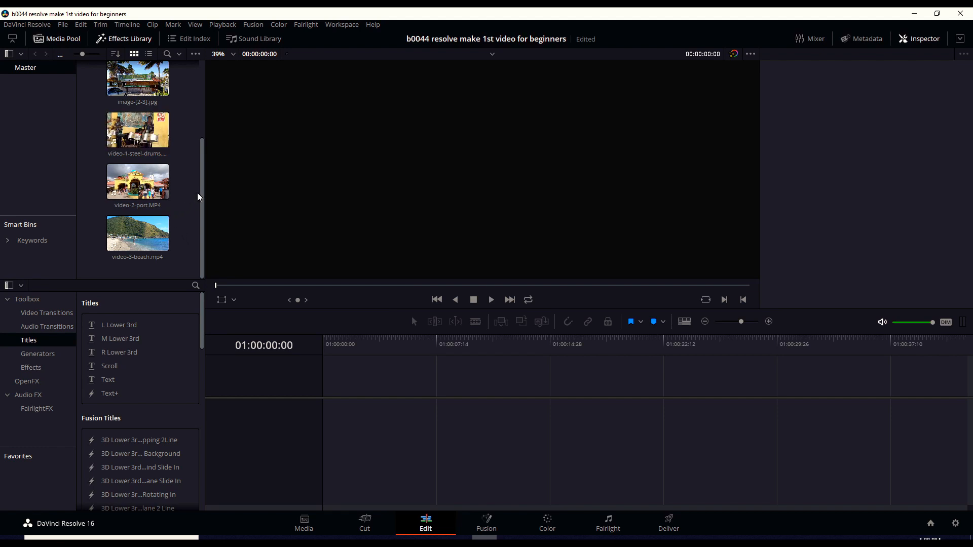
{"action": "left_click_drag", "start_coordinate": [201, 178], "coordinate": [203, 142]}
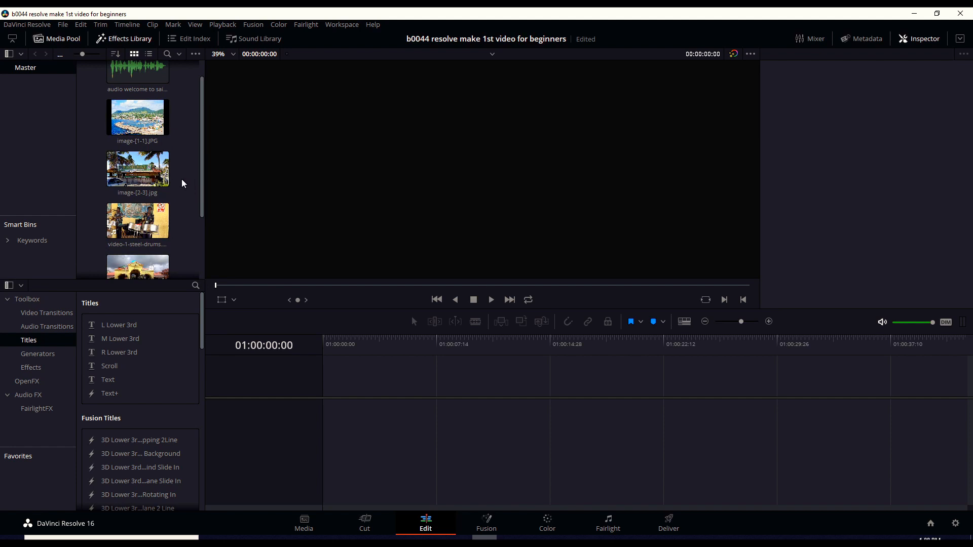
{"action": "left_click_drag", "start_coordinate": [202, 182], "coordinate": [202, 242]}
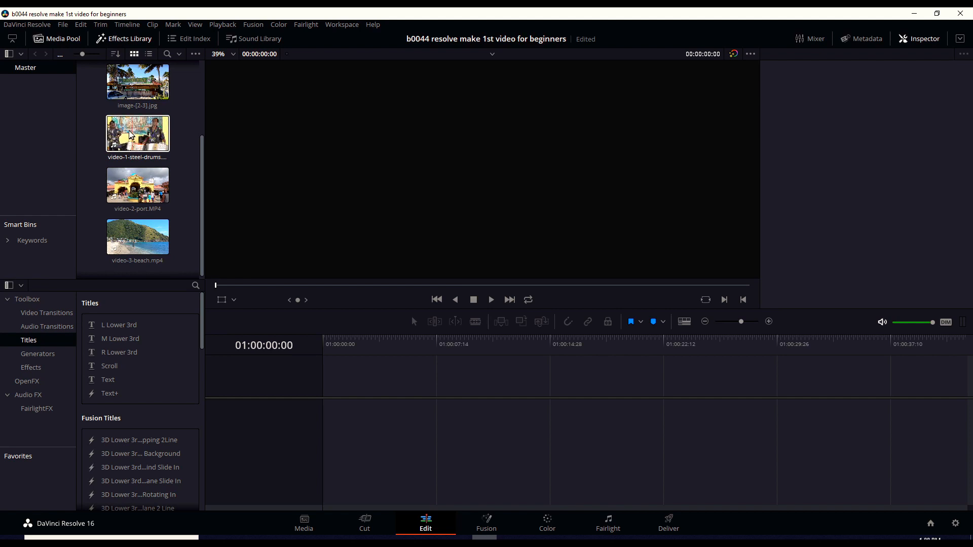
{"action": "left_click_drag", "start_coordinate": [142, 148], "coordinate": [372, 400]}
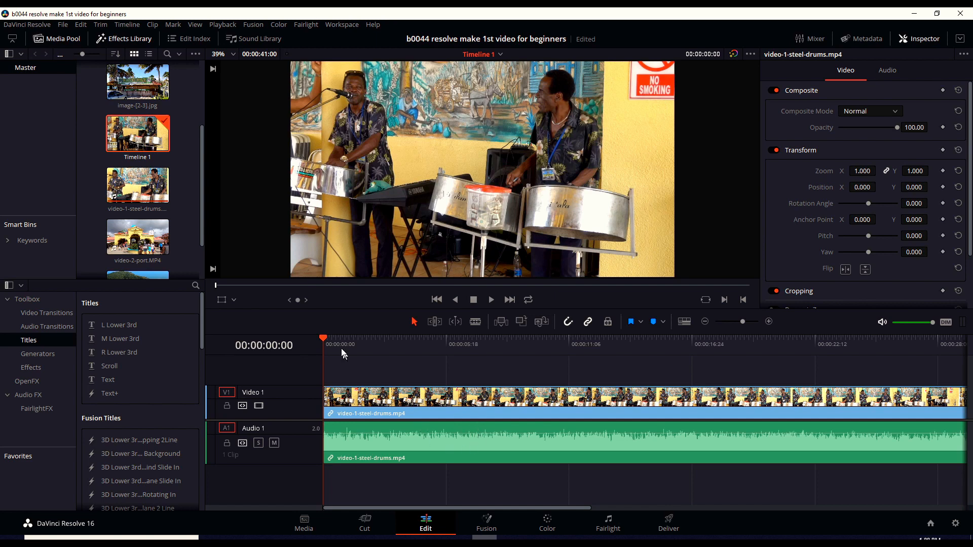
{"action": "left_click", "coordinate": [491, 300]}
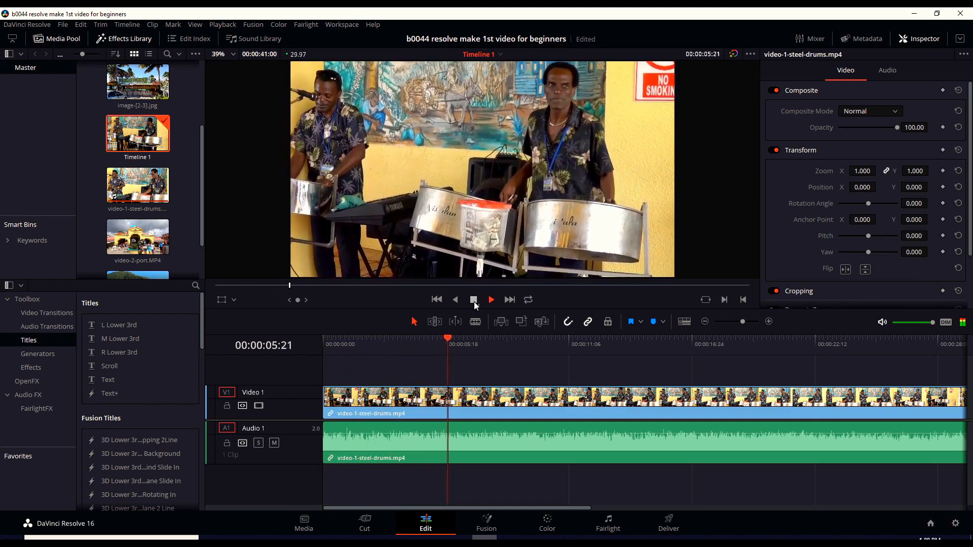
{"action": "left_click", "coordinate": [473, 299]}
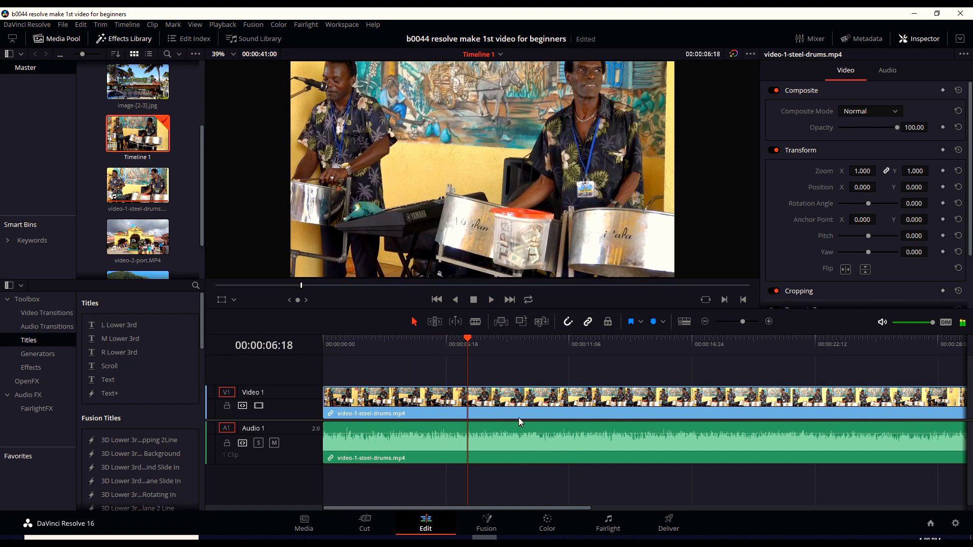
- Lower the steel drums clip's audio volume to -2.59 and play a short section to check the level
{"action": "left_click", "coordinate": [534, 440]}
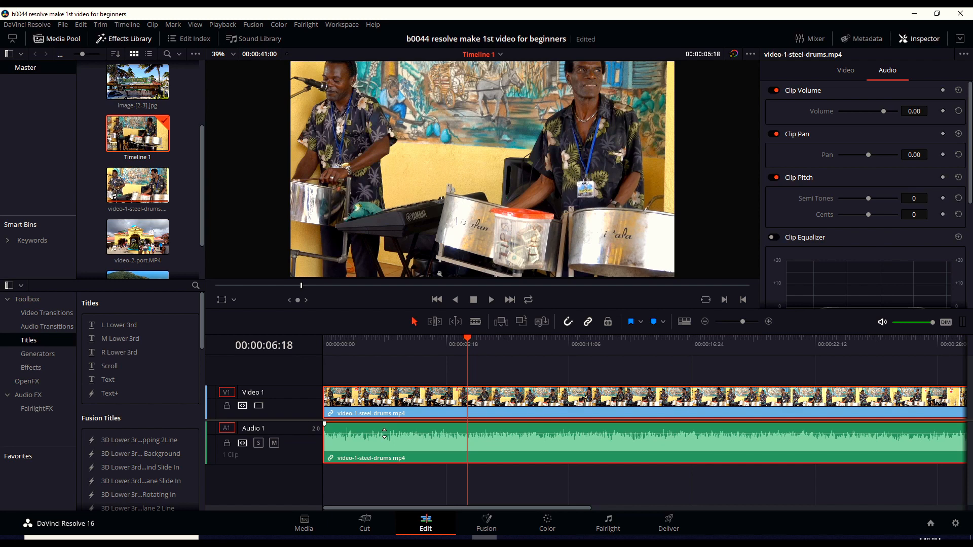
{"action": "left_click_drag", "start_coordinate": [384, 433], "coordinate": [387, 432]}
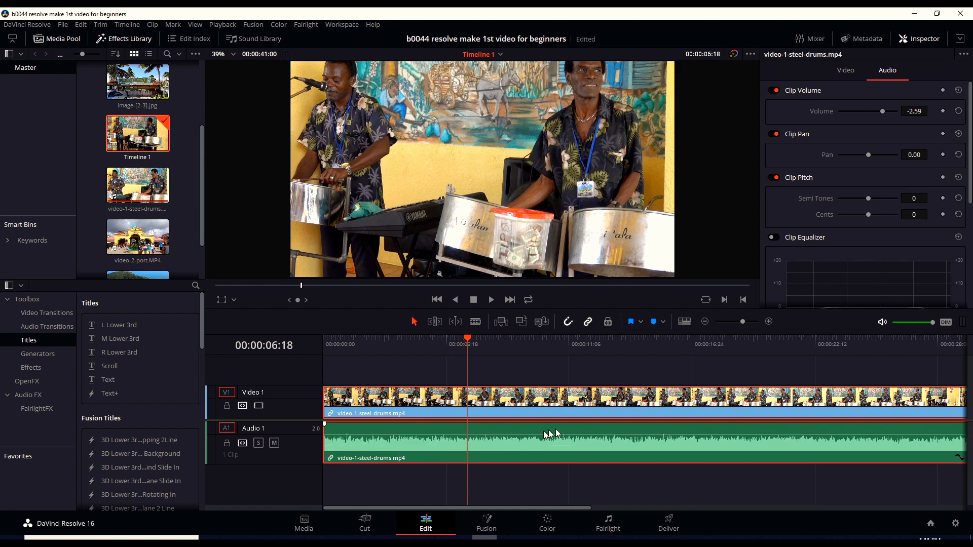
{"action": "left_click", "coordinate": [492, 300]}
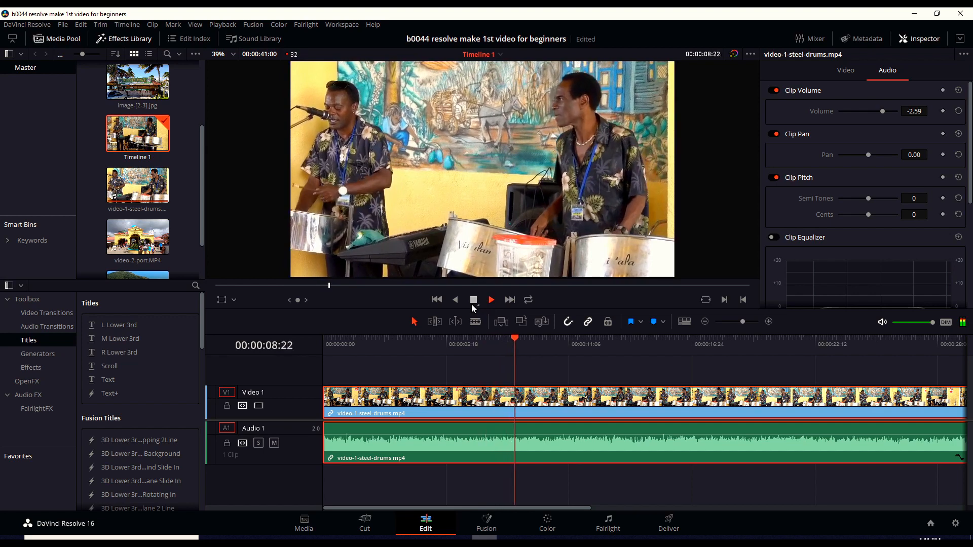
{"action": "left_click", "coordinate": [474, 300]}
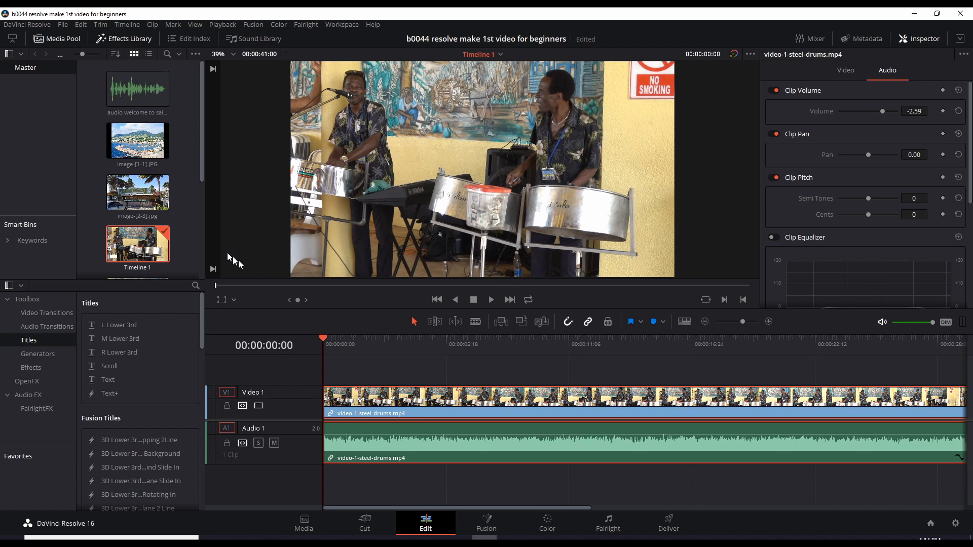
- Place image-[1-1].JPG at the start of the timeline on a new Video 2 track above the steel drums clip
{"action": "left_click", "coordinate": [130, 144]}
{"action": "left_click_drag", "start_coordinate": [131, 144], "coordinate": [216, 198]}
{"action": "left_click_drag", "start_coordinate": [307, 312], "coordinate": [325, 372]}
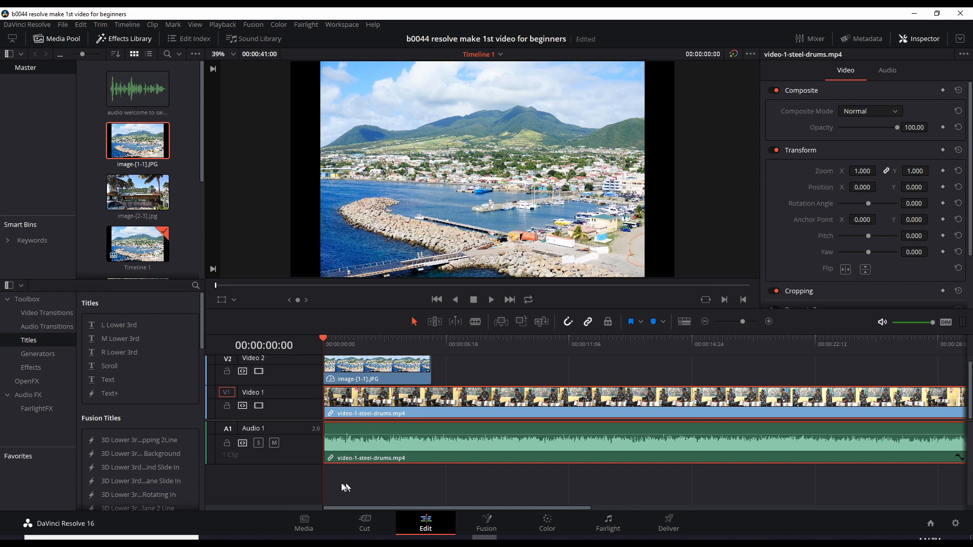
- Scrub across the end of image-[1-1].JPG, and play from 00:00:03:28 to preview the change to the steel drums video
{"action": "left_click", "coordinate": [339, 338]}
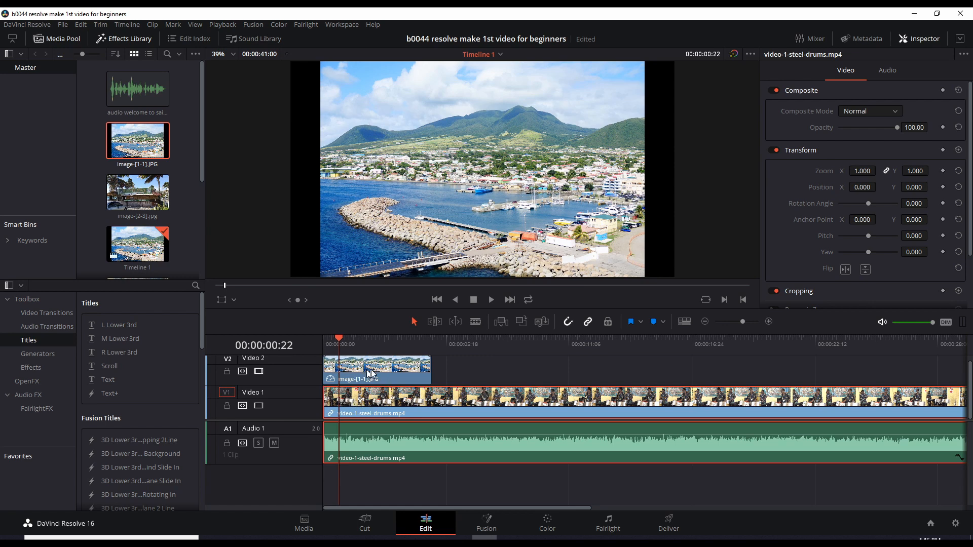
{"action": "left_click_drag", "start_coordinate": [338, 336], "coordinate": [442, 346]}
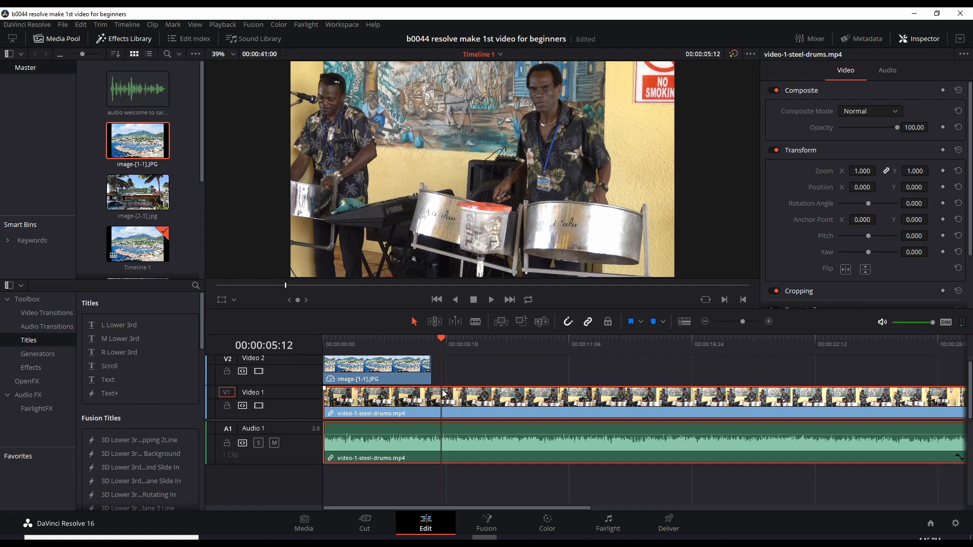
{"action": "left_click", "coordinate": [409, 343]}
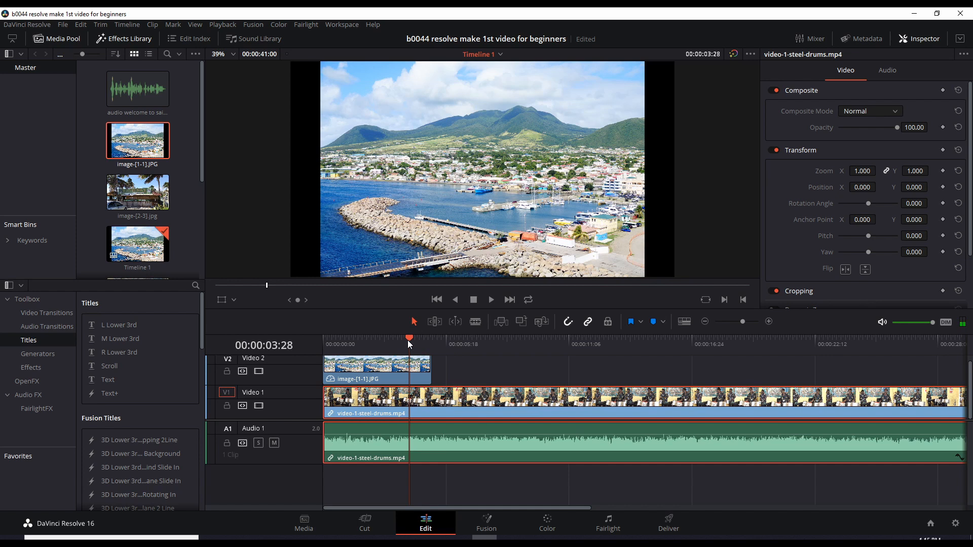
{"action": "left_click", "coordinate": [492, 299]}
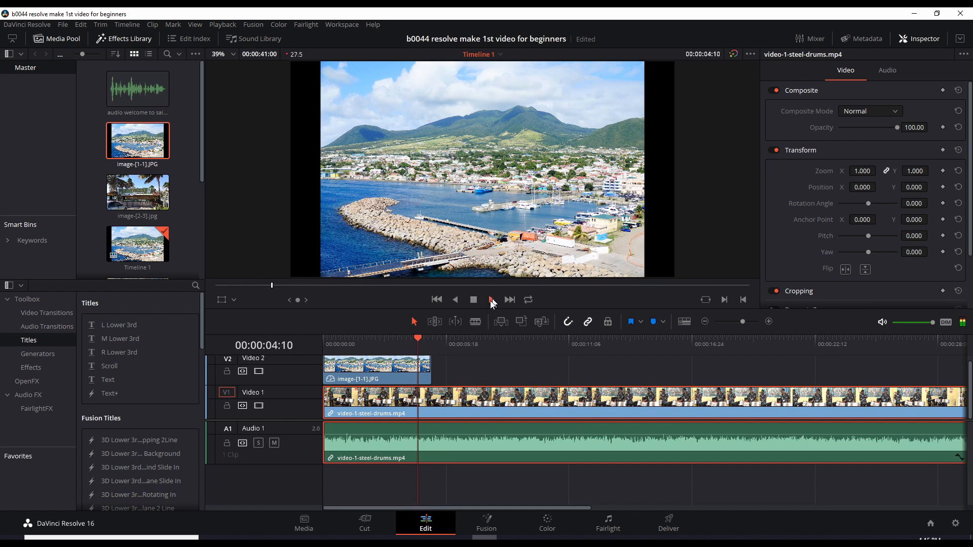
{"action": "left_click", "coordinate": [473, 299]}
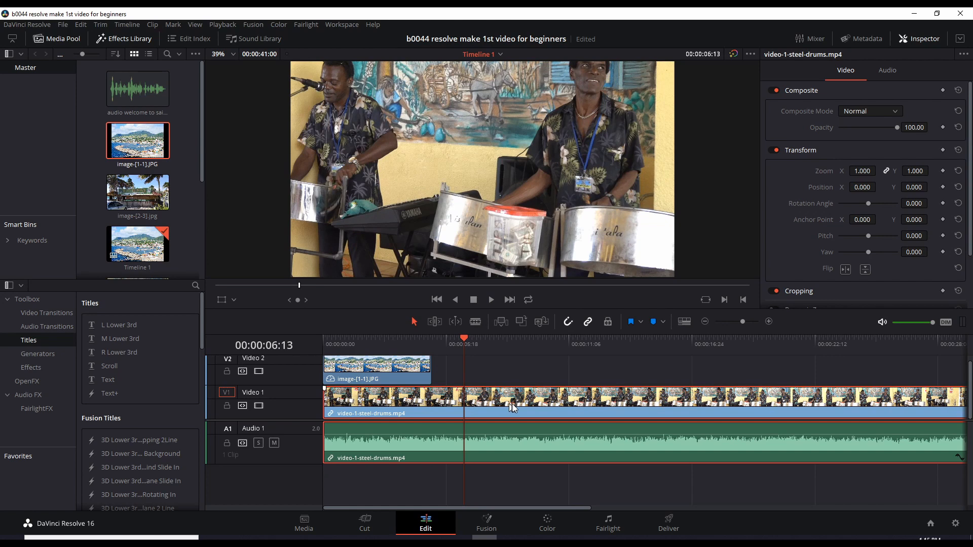
- Preview image-[1-1].JPG on Video 2 from the timeline start and adjust the clip's end point
{"action": "left_click", "coordinate": [426, 364]}
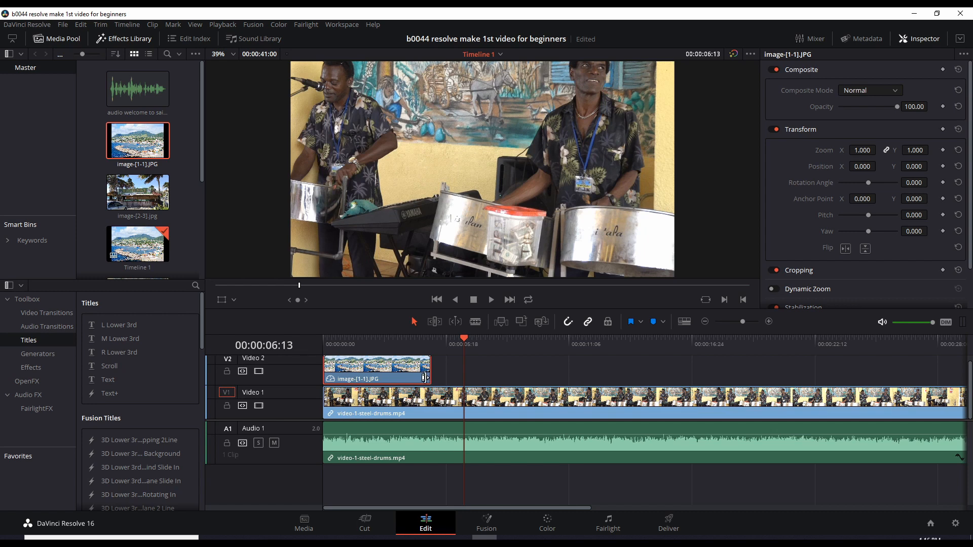
{"action": "left_click", "coordinate": [323, 342]}
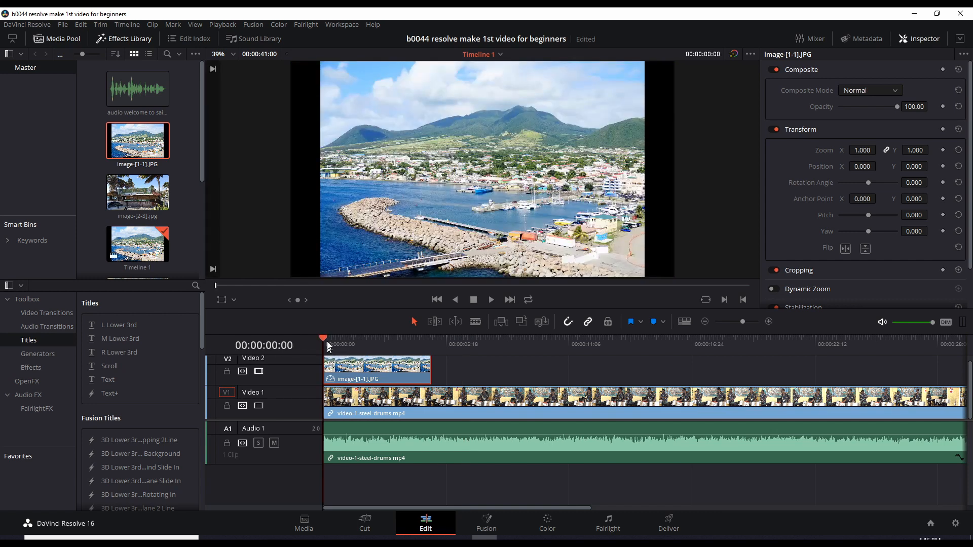
{"action": "key", "text": "space"}
{"action": "left_click_drag", "start_coordinate": [338, 343], "coordinate": [427, 351]}
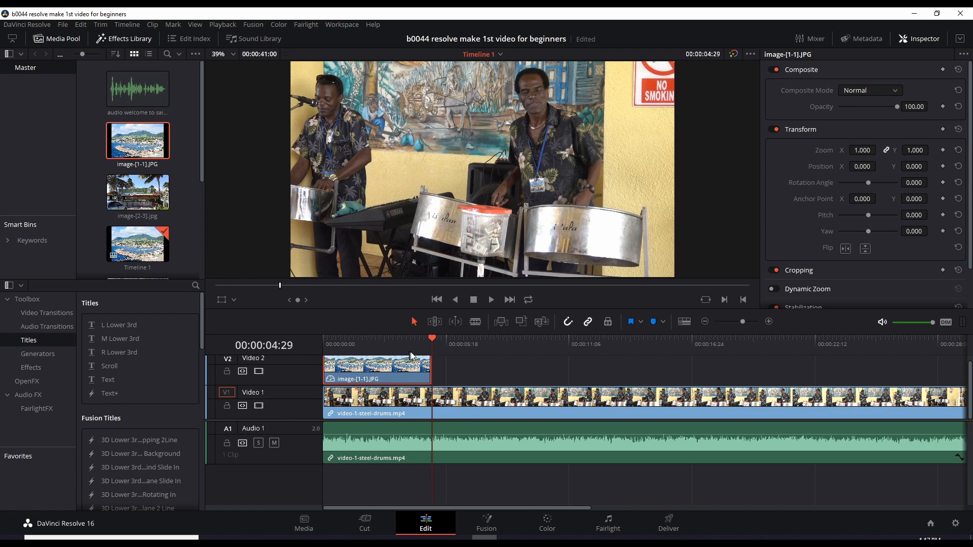
{"action": "mouse_move", "coordinate": [432, 339]}
{"action": "left_mouse_down"}
{"action": "mouse_move", "coordinate": [405, 338]}
{"action": "mouse_move", "coordinate": [432, 337]}
{"action": "left_mouse_up"}
{"action": "mouse_move", "coordinate": [432, 370]}
{"action": "left_mouse_down"}
{"action": "mouse_move", "coordinate": [412, 367]}
{"action": "mouse_move", "coordinate": [519, 372]}
{"action": "mouse_move", "coordinate": [431, 370]}
{"action": "left_mouse_up"}
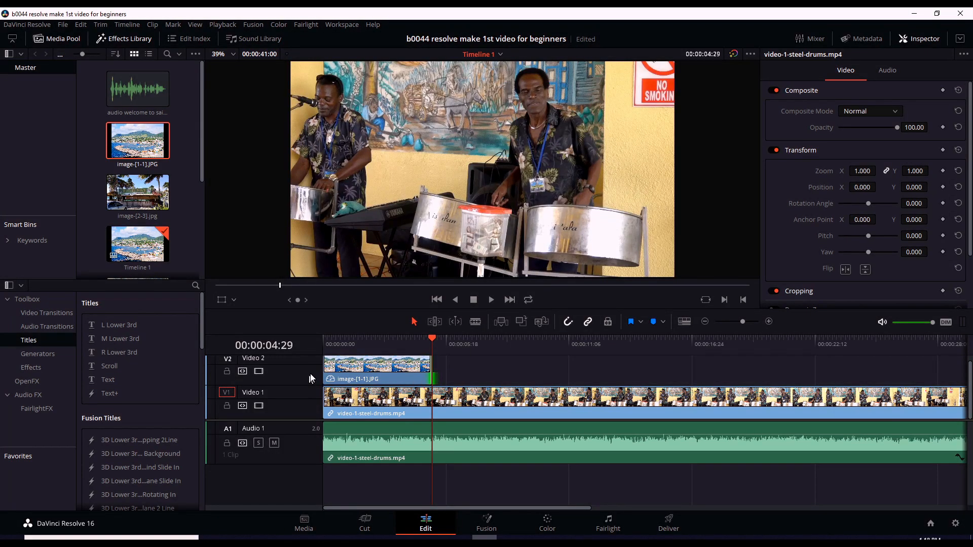
- Add a new video track above Video 2
{"action": "scroll", "coordinate": [311, 378], "scroll_direction": "up", "scroll_amount": 1}
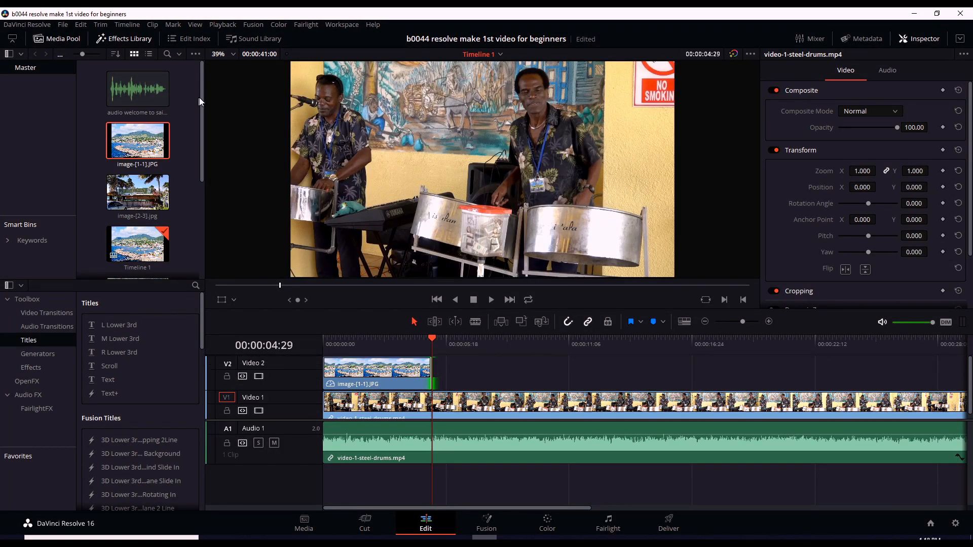
{"action": "scroll", "coordinate": [200, 97], "scroll_direction": "down", "scroll_amount": 5}
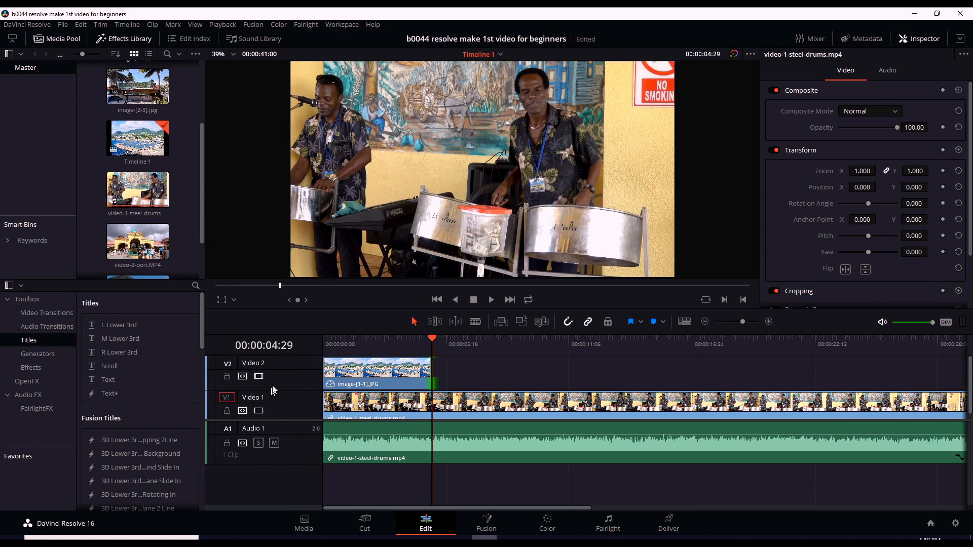
{"action": "right_click", "coordinate": [301, 366]}
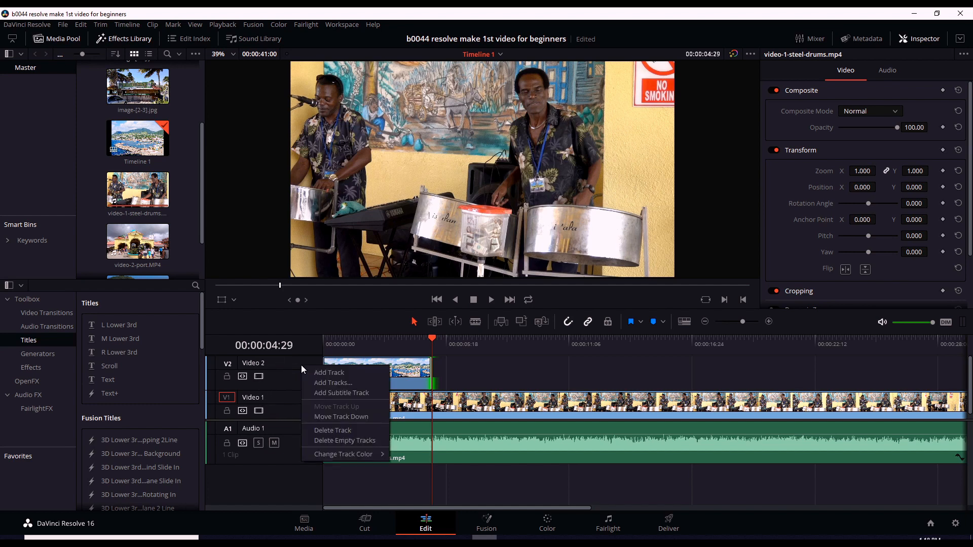
{"action": "left_click", "coordinate": [330, 375]}
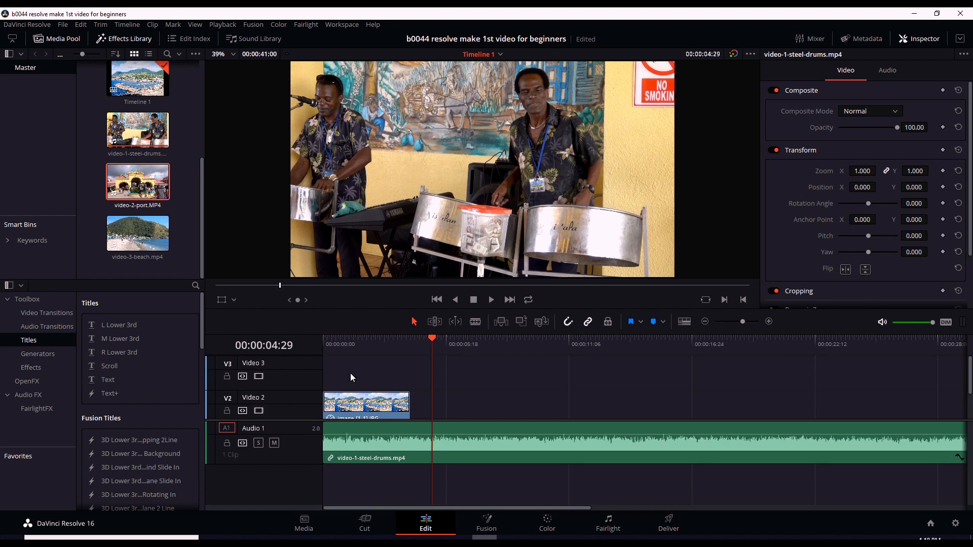
- Add two stereo audio tracks below Audio 1 and check them in the track list
{"action": "right_click", "coordinate": [296, 484]}
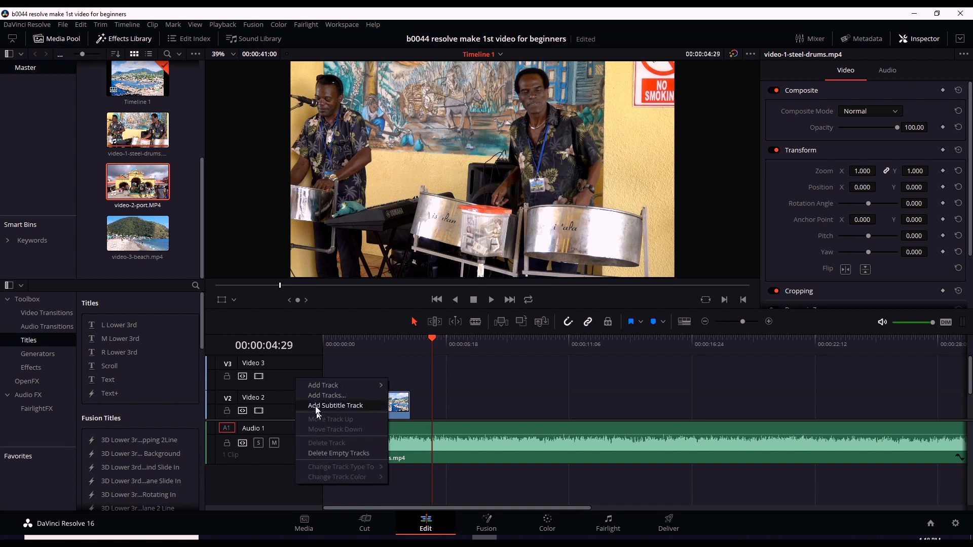
{"action": "mouse_move", "coordinate": [324, 387]}
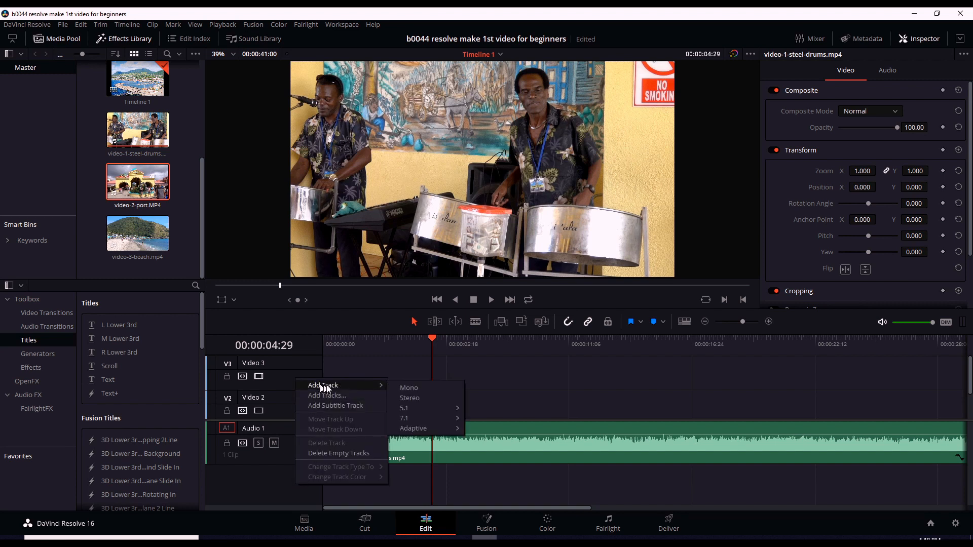
{"action": "left_click", "coordinate": [416, 398]}
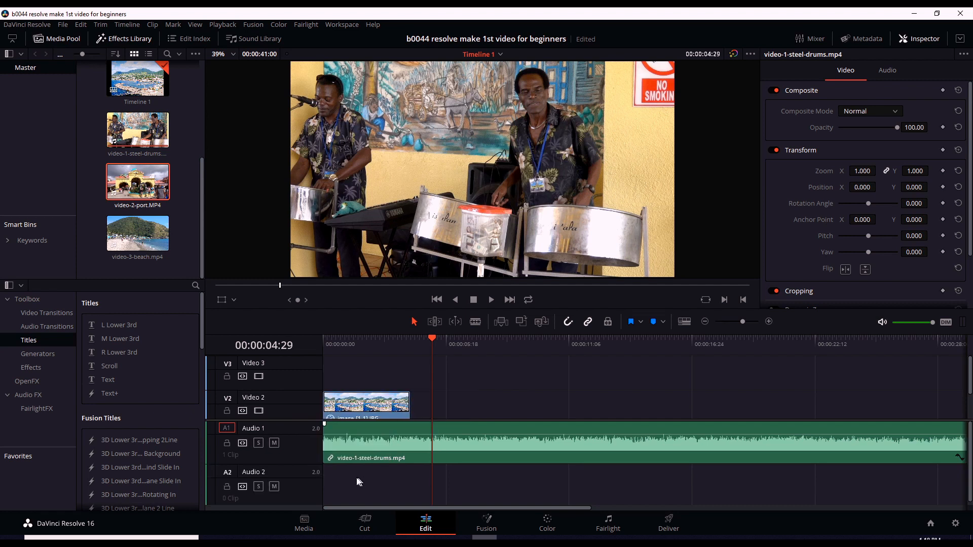
{"action": "right_click", "coordinate": [311, 487]}
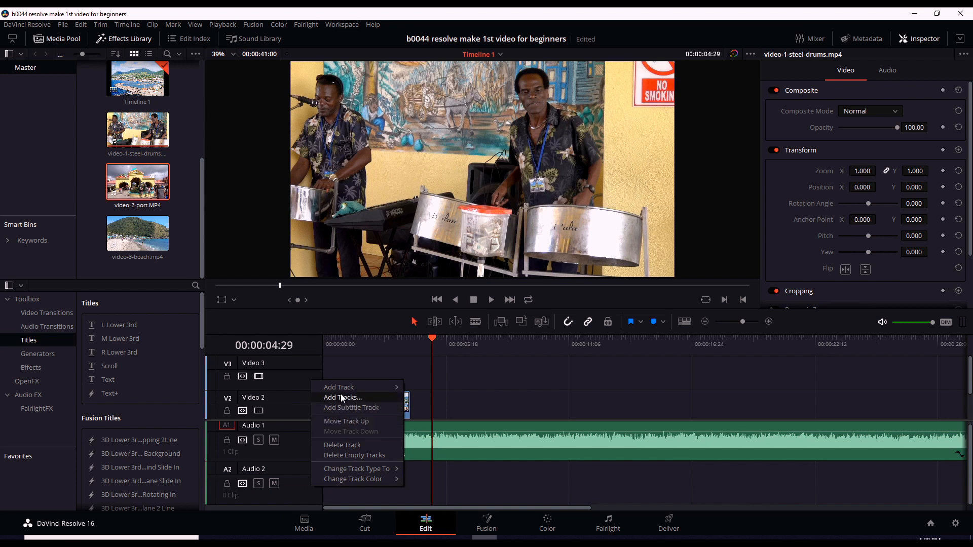
{"action": "mouse_move", "coordinate": [349, 393]}
{"action": "left_click", "coordinate": [439, 402]}
{"action": "scroll", "coordinate": [281, 484], "scroll_direction": "down", "scroll_amount": 2}
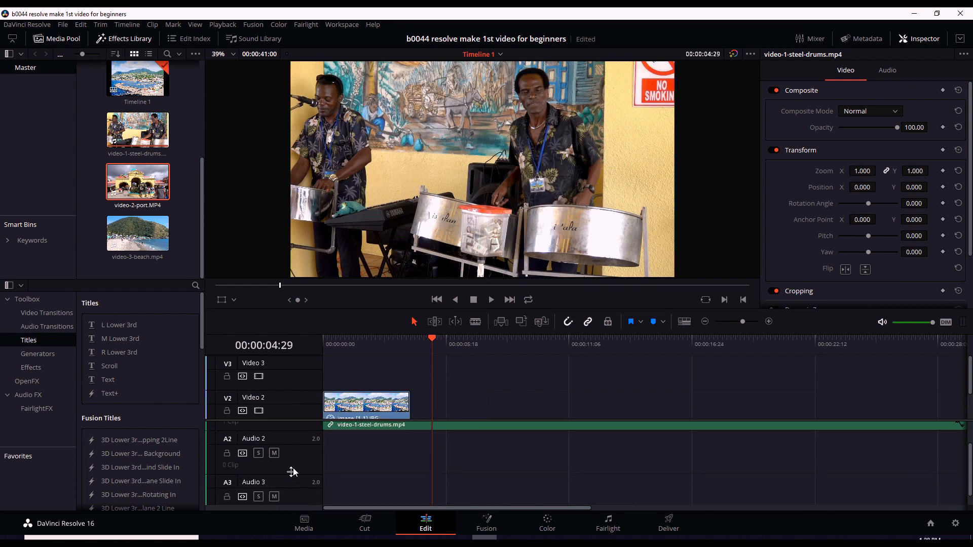
{"action": "scroll", "coordinate": [311, 467], "scroll_direction": "up", "scroll_amount": 2}
{"action": "scroll", "coordinate": [307, 465], "scroll_direction": "down", "scroll_amount": 2}
{"action": "scroll", "coordinate": [304, 466], "scroll_direction": "up", "scroll_amount": 2}
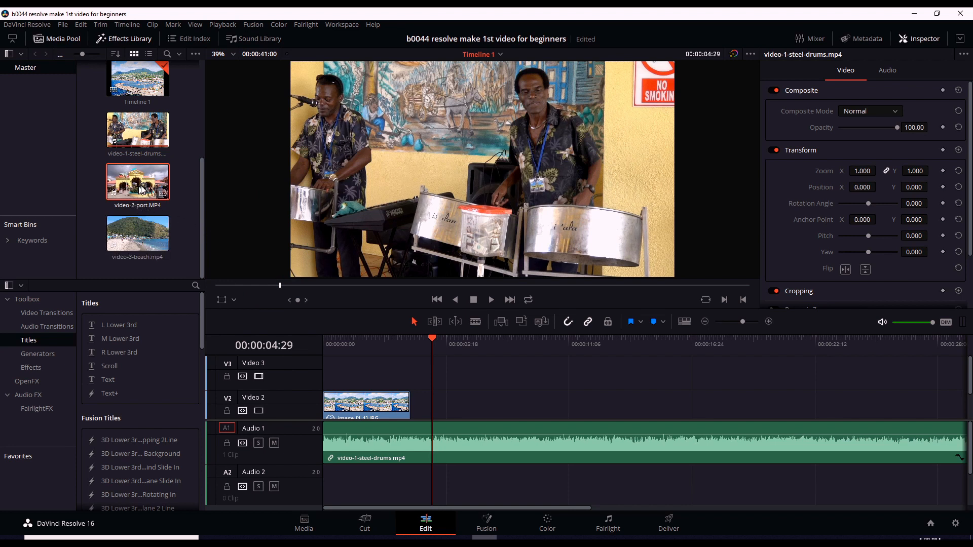
- Place video-2-port.MP4 on Video 3 starting at about 00:00:07:15 and trim its end to about 13 seconds
{"action": "left_click_drag", "start_coordinate": [130, 185], "coordinate": [488, 384]}
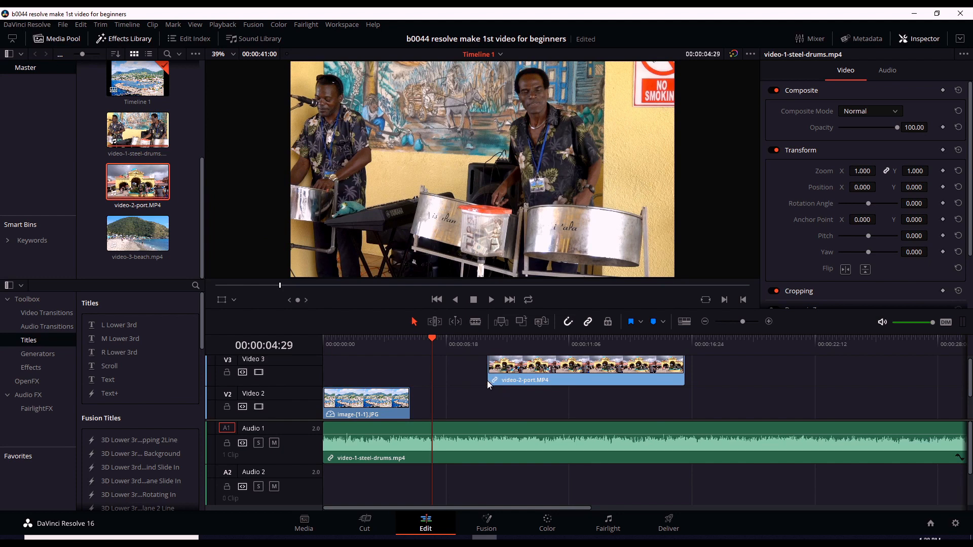
{"action": "left_click_drag", "start_coordinate": [687, 368], "coordinate": [615, 380]}
{"action": "scroll", "coordinate": [615, 466], "scroll_direction": "down", "scroll_amount": 1}
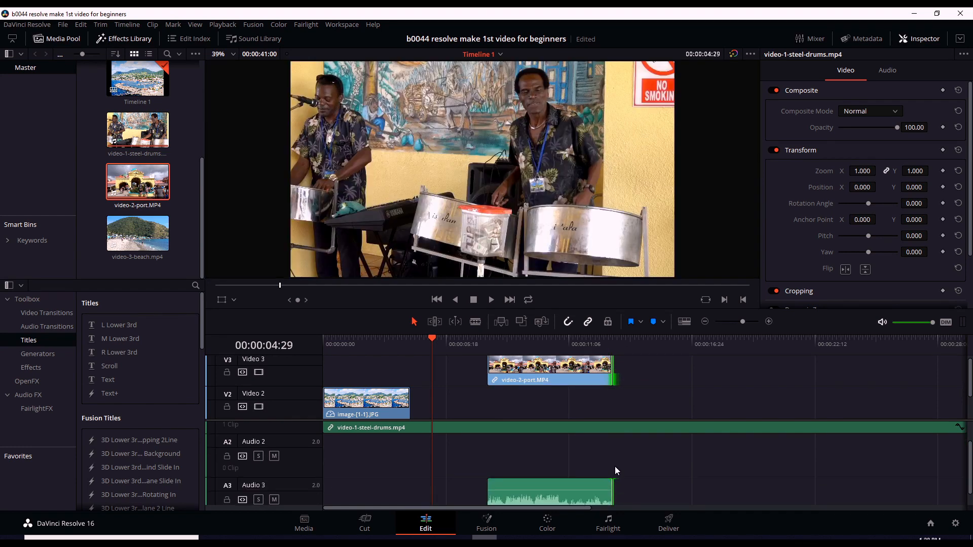
{"action": "scroll", "coordinate": [614, 464], "scroll_direction": "down", "scroll_amount": 1}
{"action": "scroll", "coordinate": [609, 415], "scroll_direction": "up", "scroll_amount": 1}
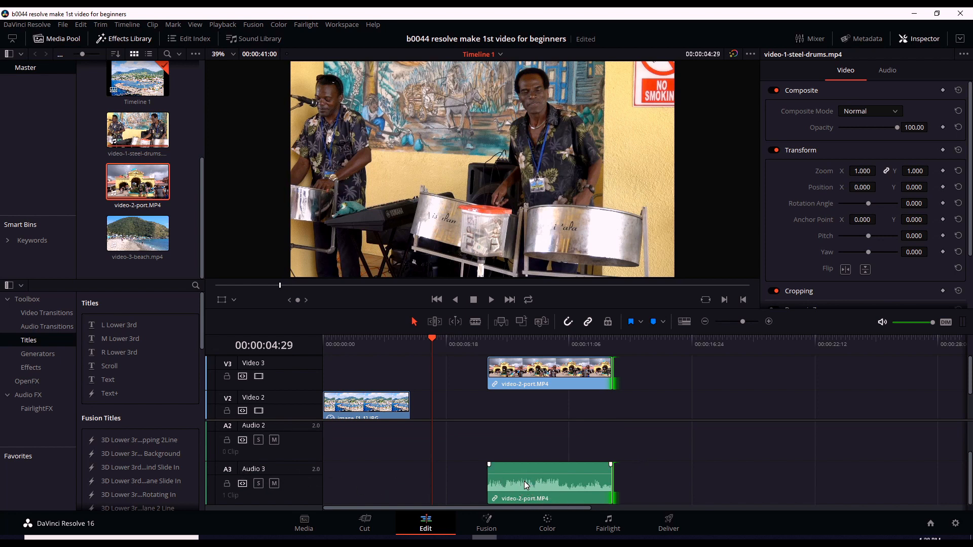
- Mute the Audio 3 track, playing part of the video-2-port.MP4 clip before and after to compare the sound
{"action": "left_click", "coordinate": [487, 339]}
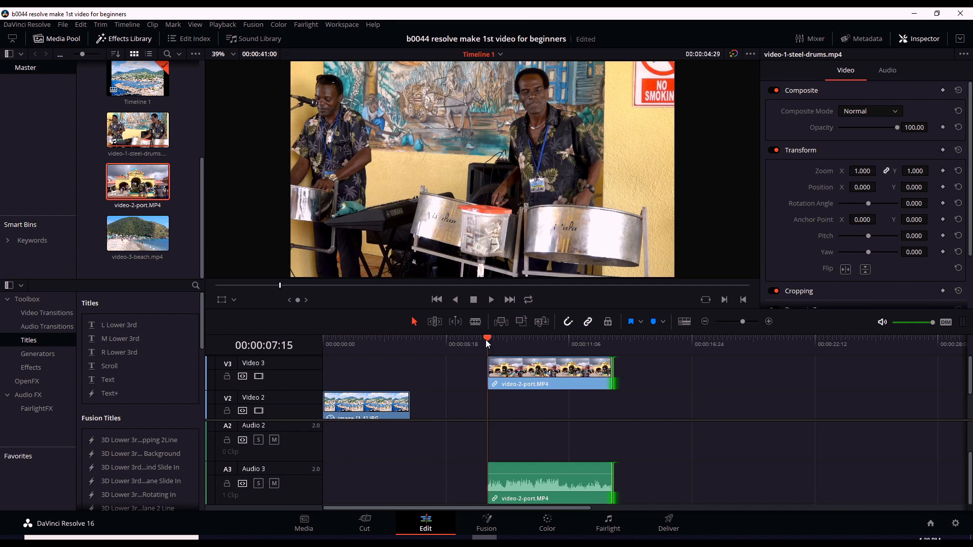
{"action": "left_click", "coordinate": [492, 299]}
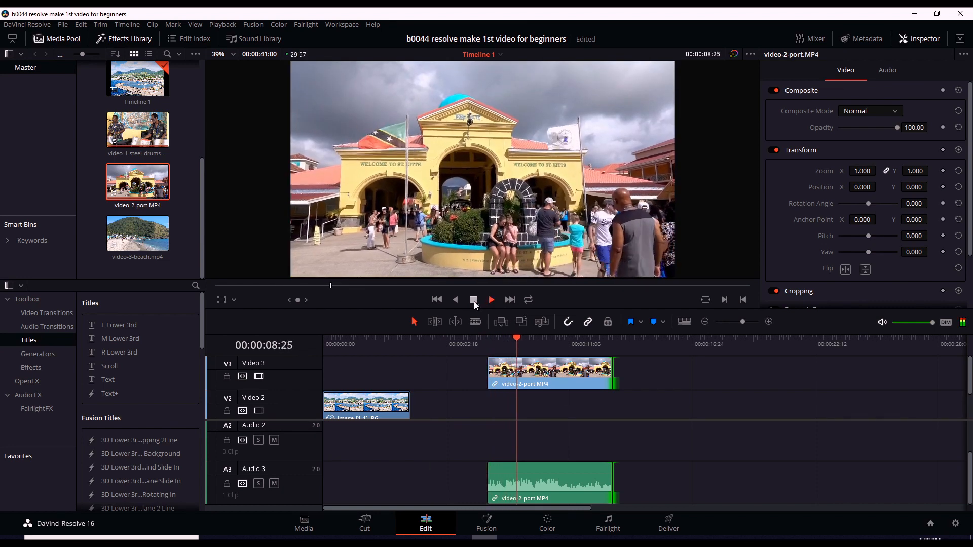
{"action": "left_click", "coordinate": [474, 300]}
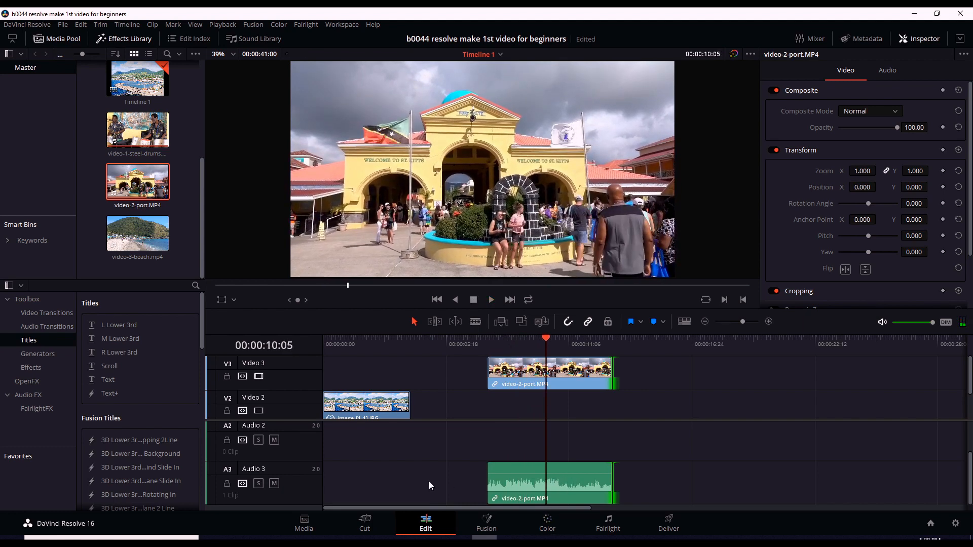
{"action": "left_click", "coordinate": [275, 484]}
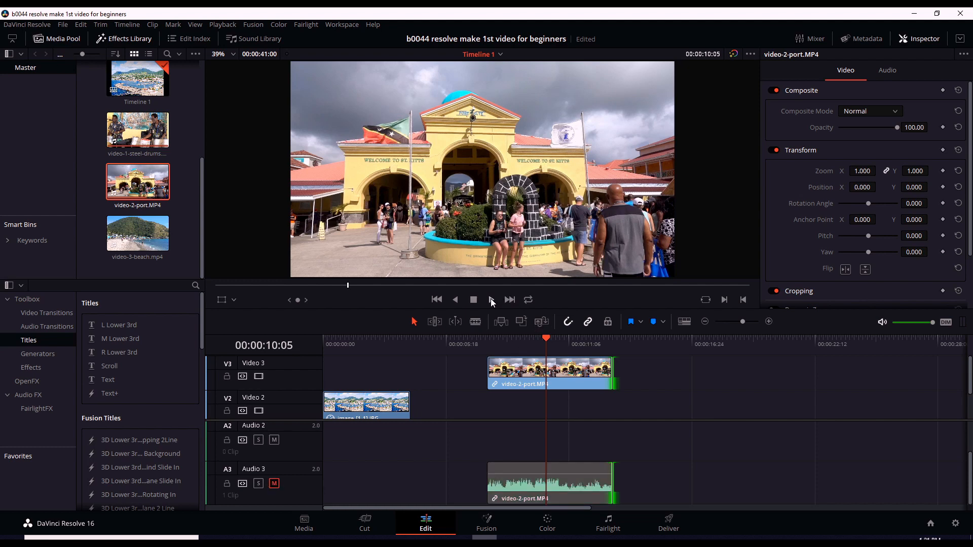
{"action": "left_click", "coordinate": [491, 300]}
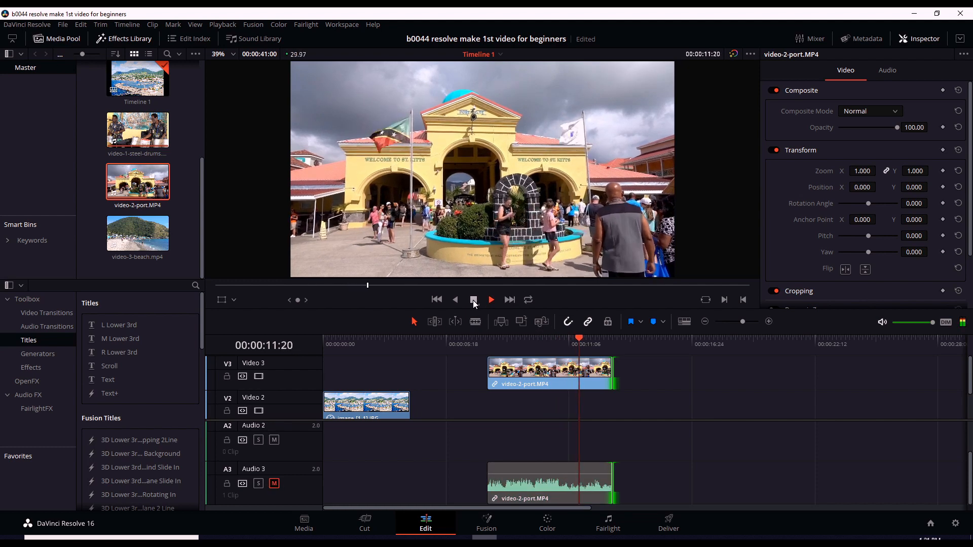
{"action": "left_click", "coordinate": [472, 300]}
- Play the timeline from about 00:00:06:10 through the port clip to check the switch from and back to the steel drums
{"action": "scroll", "coordinate": [541, 442], "scroll_direction": "up", "scroll_amount": 2}
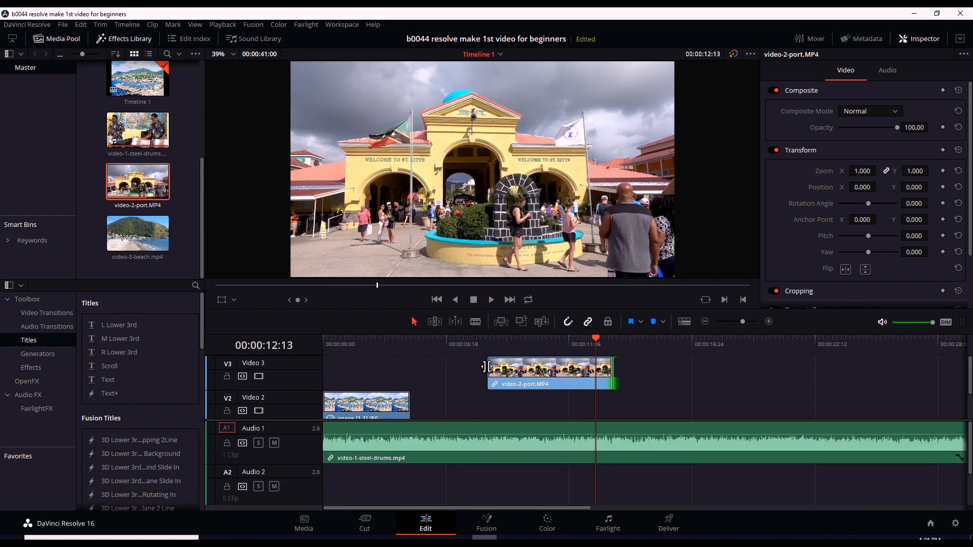
{"action": "left_click", "coordinate": [463, 348]}
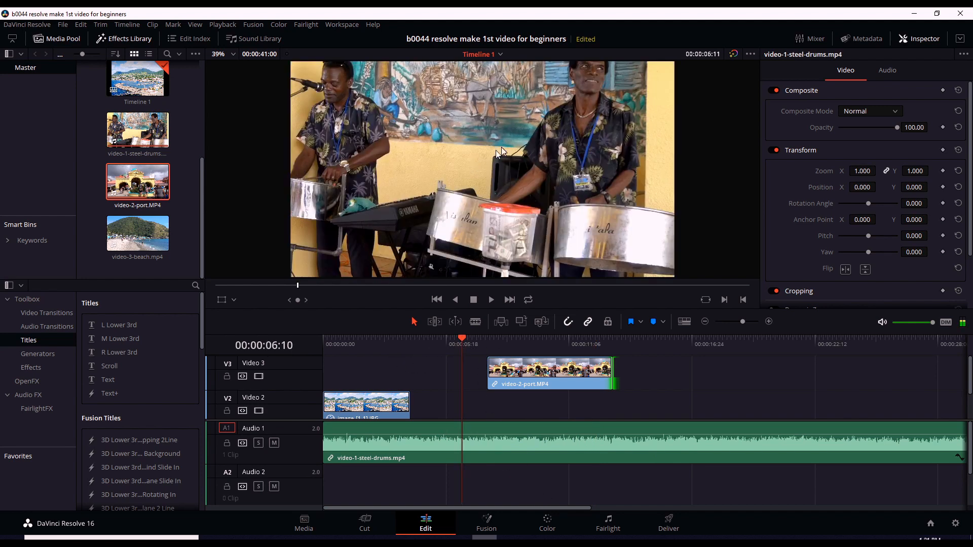
{"action": "left_click", "coordinate": [492, 300]}
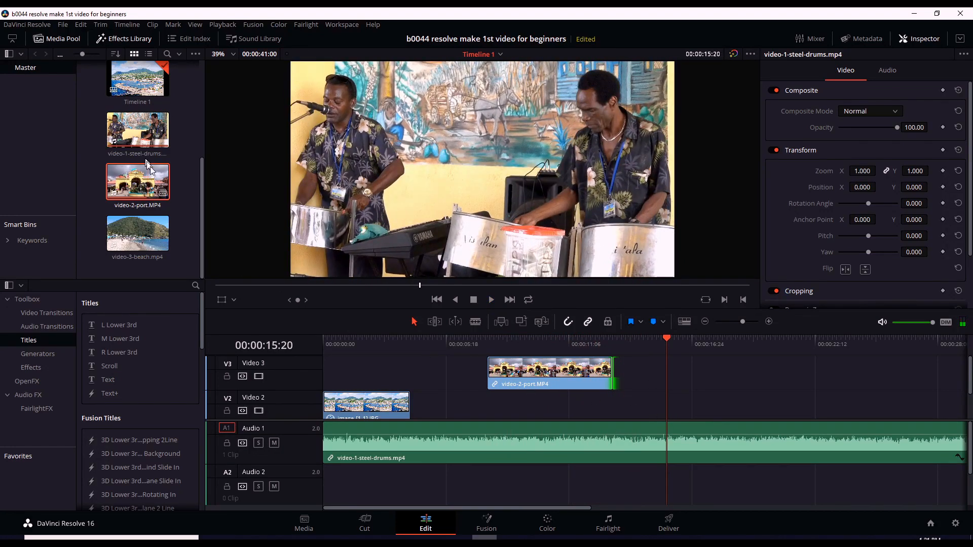
- Return to the timeline start and examine how the clips on Video 1, Video 2 and Video 3 are stacked
{"action": "scroll", "coordinate": [404, 376], "scroll_direction": "down", "scroll_amount": 2}
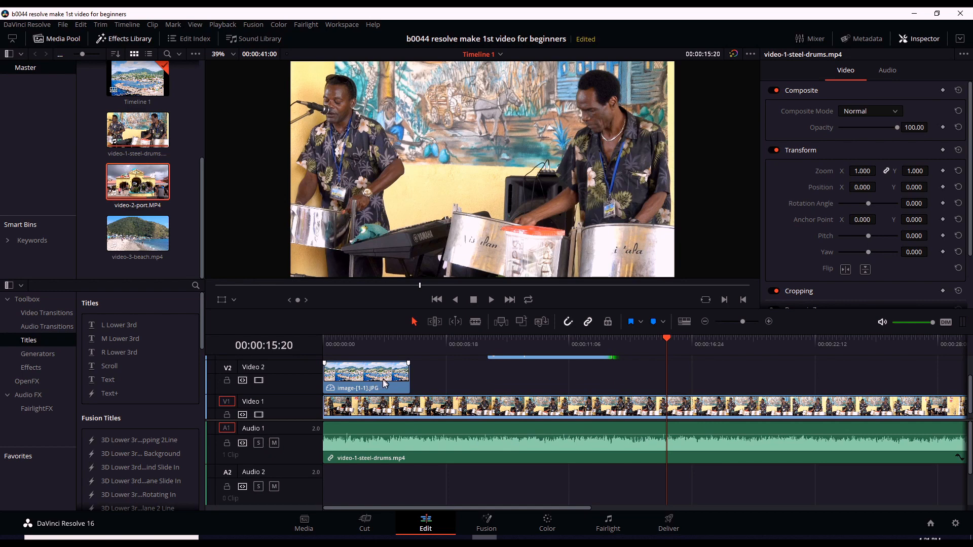
{"action": "key", "text": "Home"}
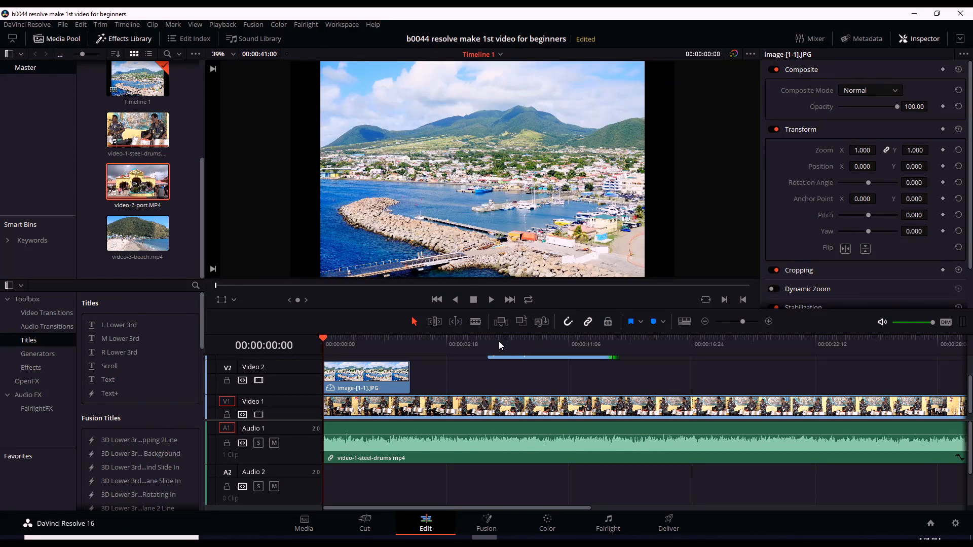
{"action": "scroll", "coordinate": [514, 368], "scroll_direction": "up", "scroll_amount": 3}
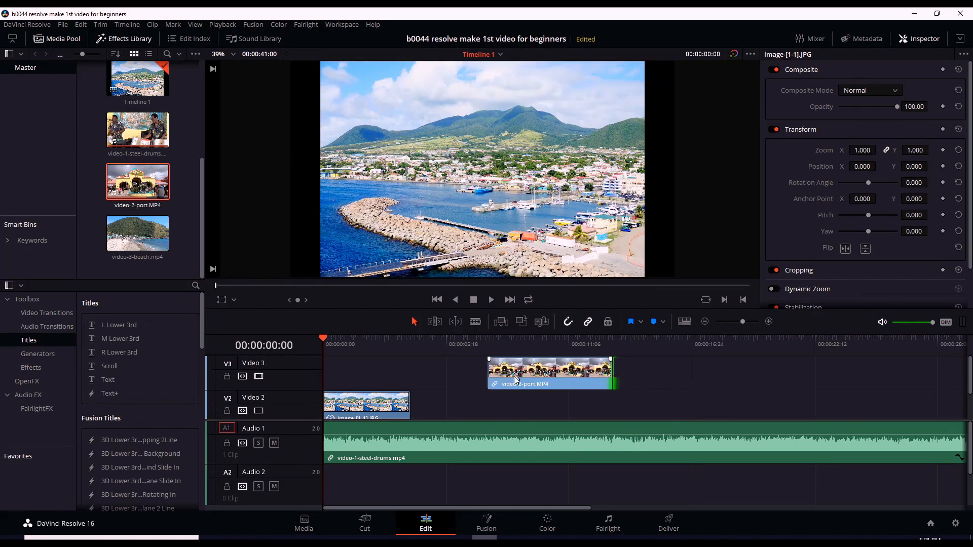
{"action": "scroll", "coordinate": [497, 374], "scroll_direction": "down", "scroll_amount": 4}
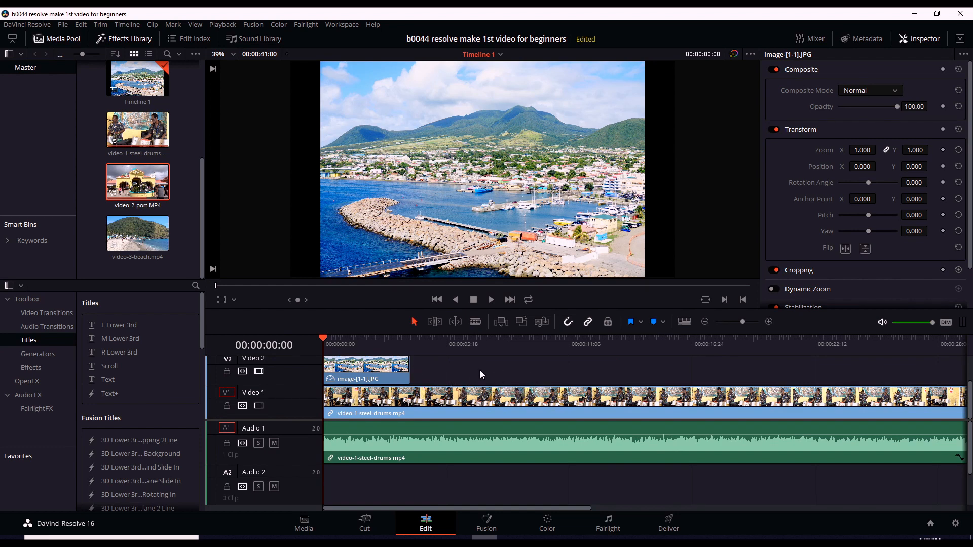
{"action": "scroll", "coordinate": [488, 376], "scroll_direction": "up", "scroll_amount": 2}
{"action": "scroll", "coordinate": [482, 380], "scroll_direction": "down", "scroll_amount": 2}
{"action": "scroll", "coordinate": [479, 383], "scroll_direction": "up", "scroll_amount": 2}
{"action": "scroll", "coordinate": [479, 383], "scroll_direction": "down", "scroll_amount": 2}
{"action": "scroll", "coordinate": [478, 383], "scroll_direction": "up", "scroll_amount": 2}
{"action": "scroll", "coordinate": [478, 383], "scroll_direction": "down", "scroll_amount": 2}
{"action": "scroll", "coordinate": [473, 381], "scroll_direction": "up", "scroll_amount": 2}
{"action": "scroll", "coordinate": [473, 381], "scroll_direction": "down", "scroll_amount": 2}
{"action": "scroll", "coordinate": [474, 382], "scroll_direction": "up", "scroll_amount": 2}
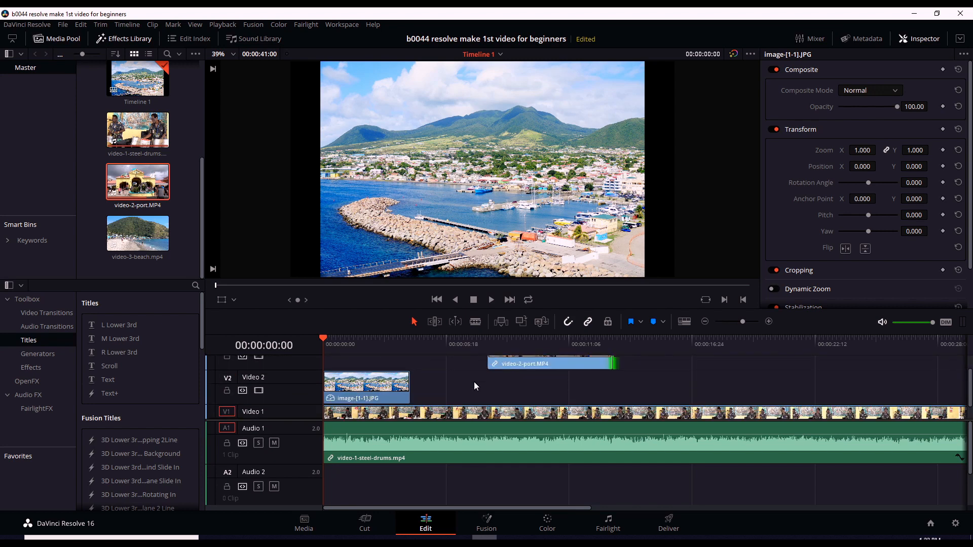
- Examine how the image and video clips on the video tracks relate to the sound on the Audio 1 track
{"action": "scroll", "coordinate": [466, 382], "scroll_direction": "down", "scroll_amount": 2}
{"action": "scroll", "coordinate": [467, 375], "scroll_direction": "up", "scroll_amount": 2}
{"action": "scroll", "coordinate": [467, 375], "scroll_direction": "down", "scroll_amount": 2}
{"action": "scroll", "coordinate": [467, 378], "scroll_direction": "up", "scroll_amount": 2}
{"action": "scroll", "coordinate": [466, 375], "scroll_direction": "down", "scroll_amount": 2}
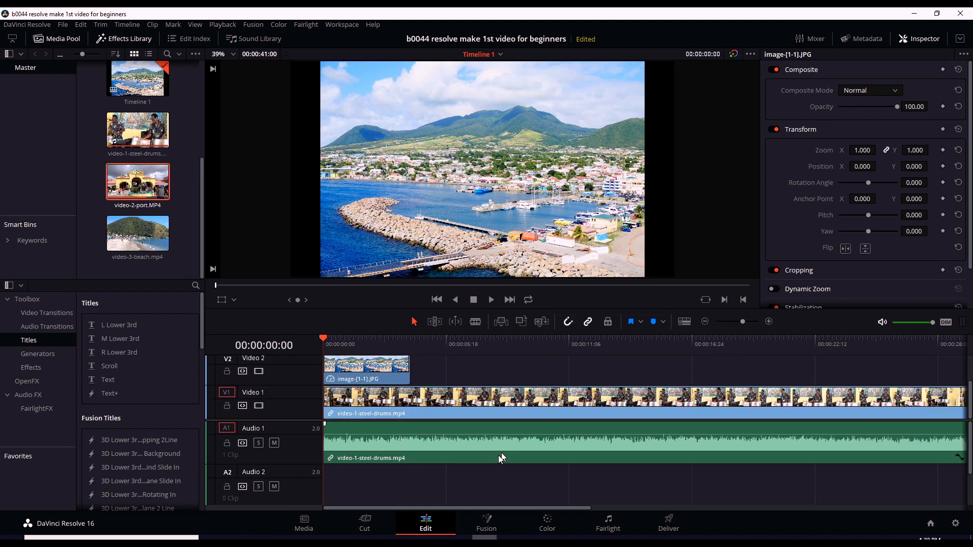
{"action": "scroll", "coordinate": [488, 452], "scroll_direction": "down", "scroll_amount": 3}
{"action": "scroll", "coordinate": [487, 452], "scroll_direction": "up", "scroll_amount": 2}
{"action": "scroll", "coordinate": [487, 452], "scroll_direction": "down", "scroll_amount": 2}
{"action": "scroll", "coordinate": [488, 452], "scroll_direction": "up", "scroll_amount": 2}
{"action": "scroll", "coordinate": [487, 452], "scroll_direction": "down", "scroll_amount": 2}
{"action": "scroll", "coordinate": [487, 452], "scroll_direction": "up", "scroll_amount": 3}
{"action": "scroll", "coordinate": [486, 451], "scroll_direction": "down", "scroll_amount": 2}
{"action": "scroll", "coordinate": [486, 451], "scroll_direction": "up", "scroll_amount": 2}
{"action": "scroll", "coordinate": [487, 452], "scroll_direction": "down", "scroll_amount": 2}
{"action": "scroll", "coordinate": [487, 451], "scroll_direction": "up", "scroll_amount": 2}
{"action": "scroll", "coordinate": [487, 452], "scroll_direction": "down", "scroll_amount": 2}
{"action": "scroll", "coordinate": [486, 457], "scroll_direction": "up", "scroll_amount": 2}
{"action": "scroll", "coordinate": [542, 375], "scroll_direction": "up", "scroll_amount": 2}
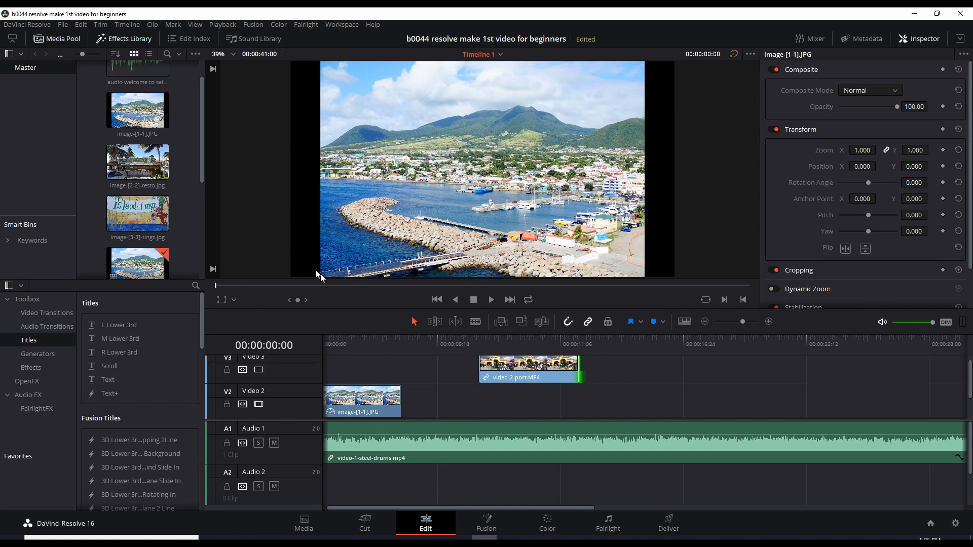
- Place video-3-beach.mp4 on Video 3 starting at about 00:00:15:00 and trim its end to about 19 seconds
{"action": "left_click_drag", "start_coordinate": [200, 160], "coordinate": [204, 261]}
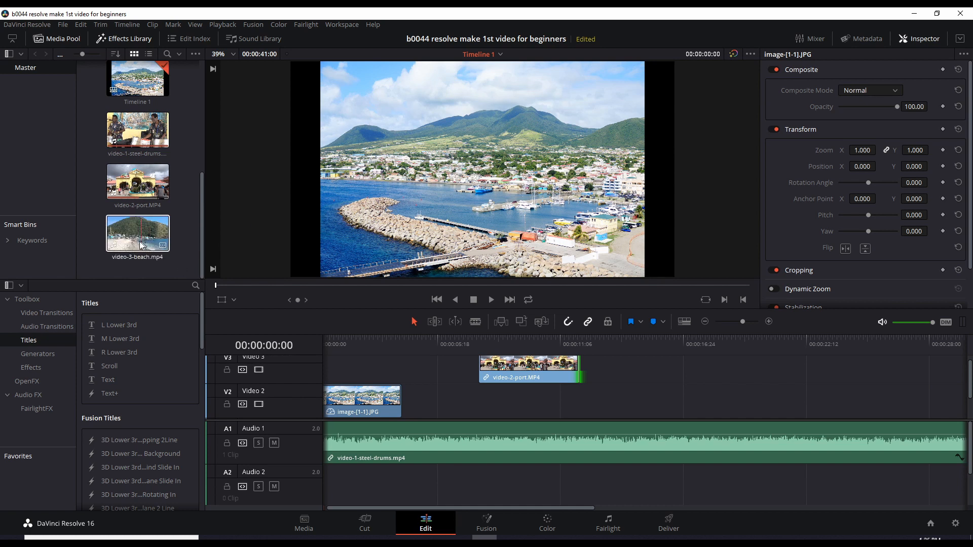
{"action": "left_click_drag", "start_coordinate": [134, 243], "coordinate": [654, 374]}
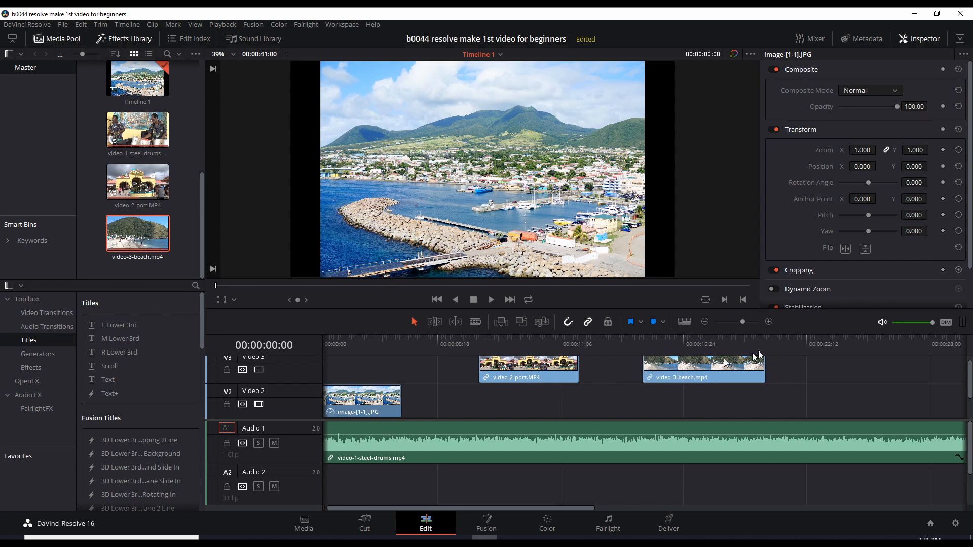
{"action": "left_click", "coordinate": [728, 364]}
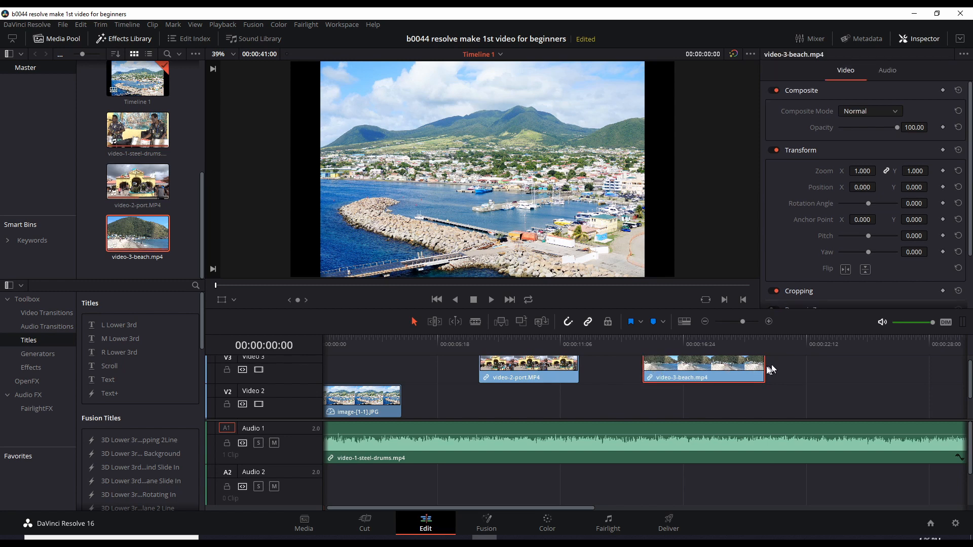
{"action": "left_click_drag", "start_coordinate": [764, 366], "coordinate": [731, 370]}
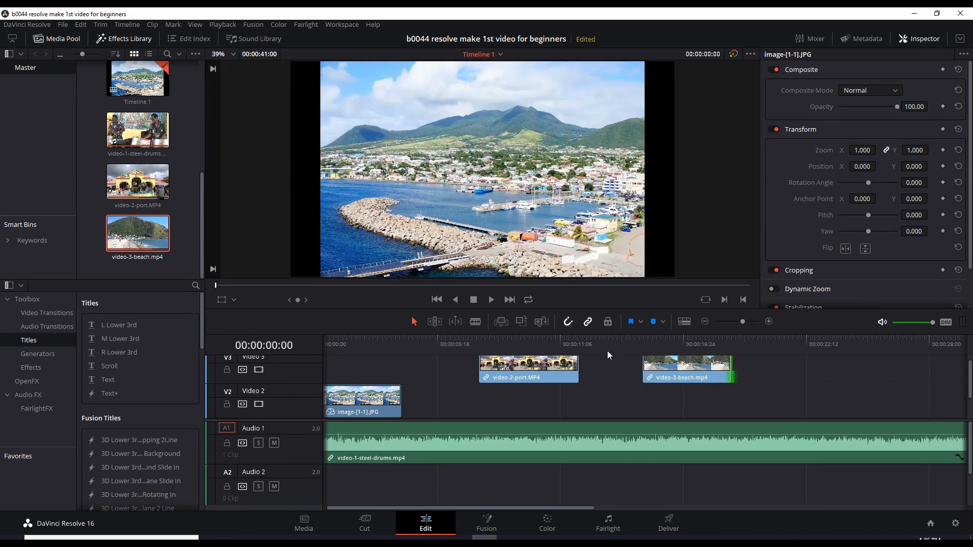
- Play the timeline from about 00:00:14:16 into the beach clip to check the switch from the steel drums
{"action": "left_click", "coordinate": [633, 343]}
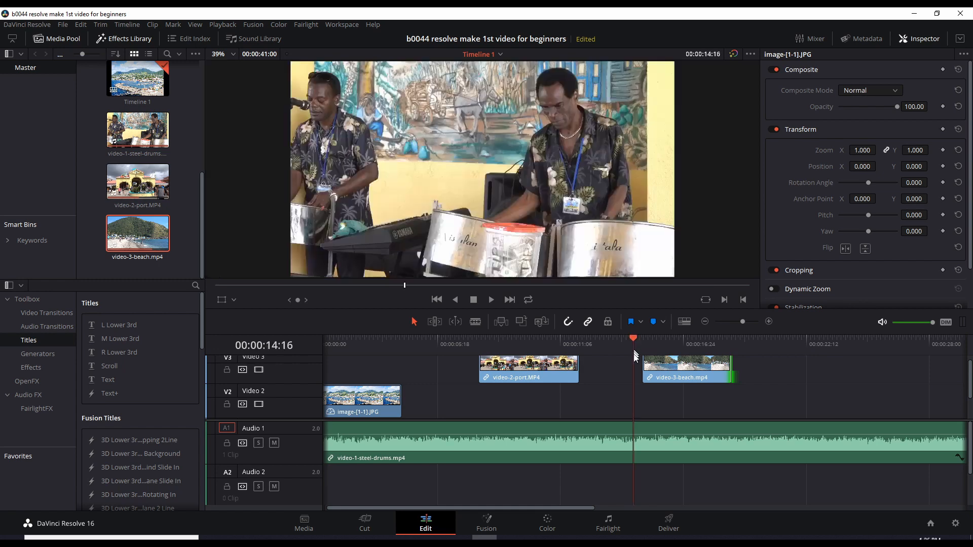
{"action": "left_click", "coordinate": [491, 300]}
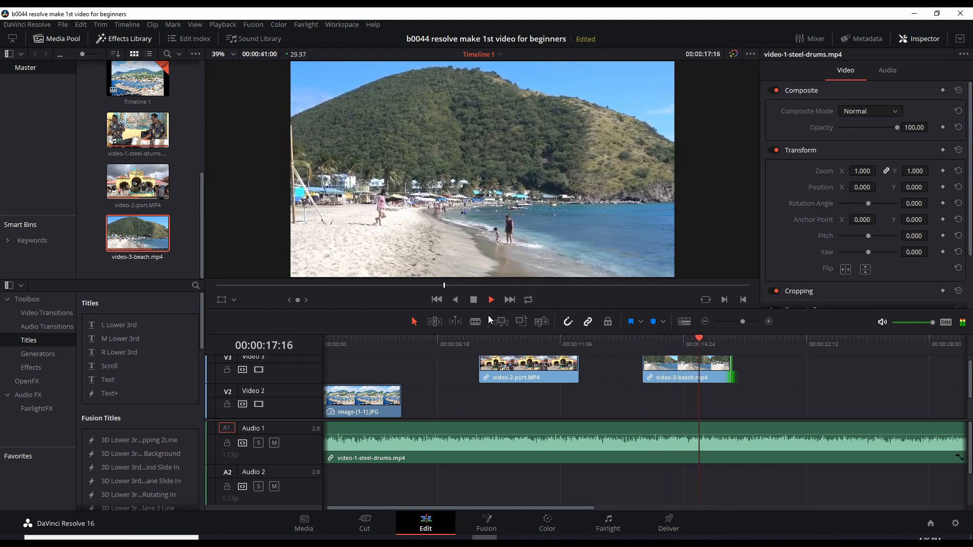
{"action": "left_click", "coordinate": [473, 300]}
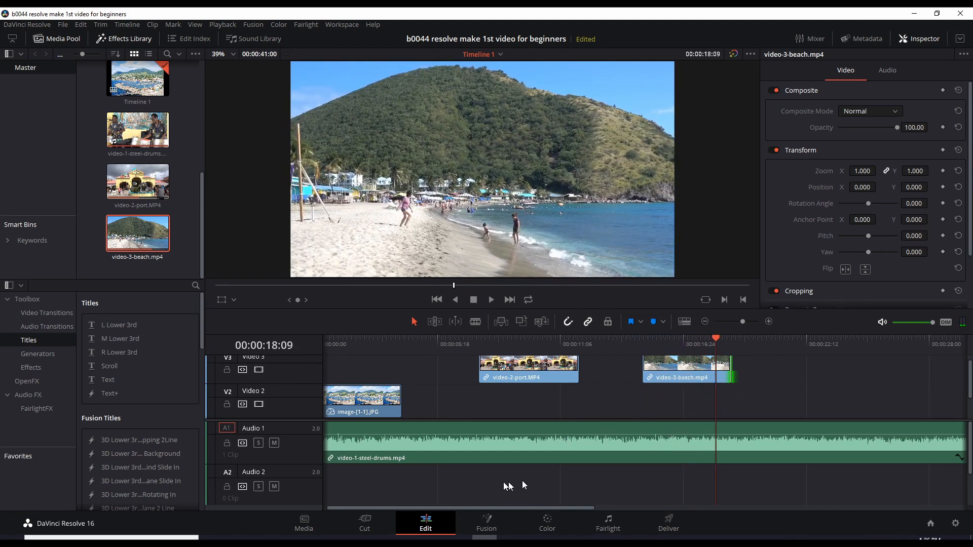
- Place image-[2-2]-resto.jpg on Video 2 at about 24 seconds and image-[3-3]-tingz.jpg on Video 2 ending level with the steel drums clip
{"action": "left_click_drag", "start_coordinate": [482, 507], "coordinate": [587, 537]}
{"action": "scroll", "coordinate": [191, 216], "scroll_direction": "up", "scroll_amount": 6}
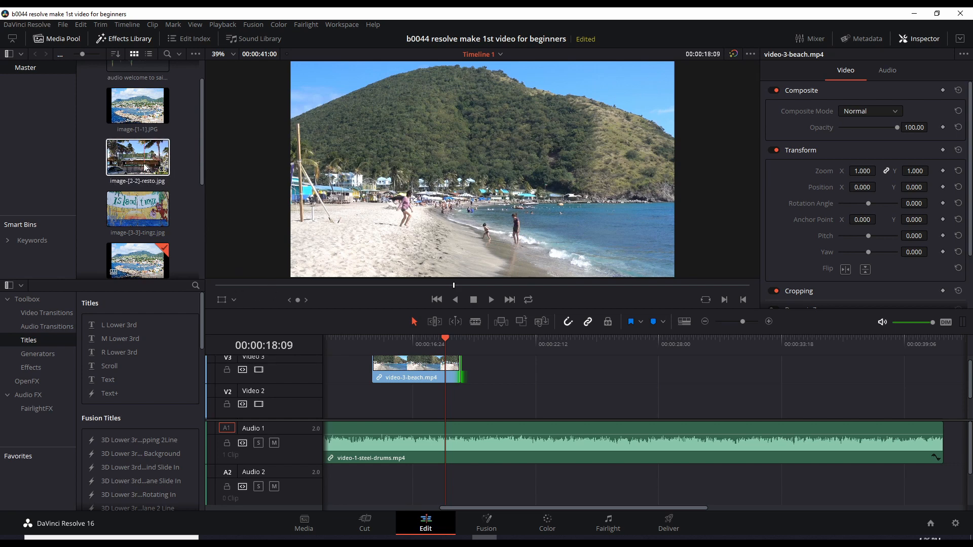
{"action": "left_click_drag", "start_coordinate": [134, 165], "coordinate": [542, 392]}
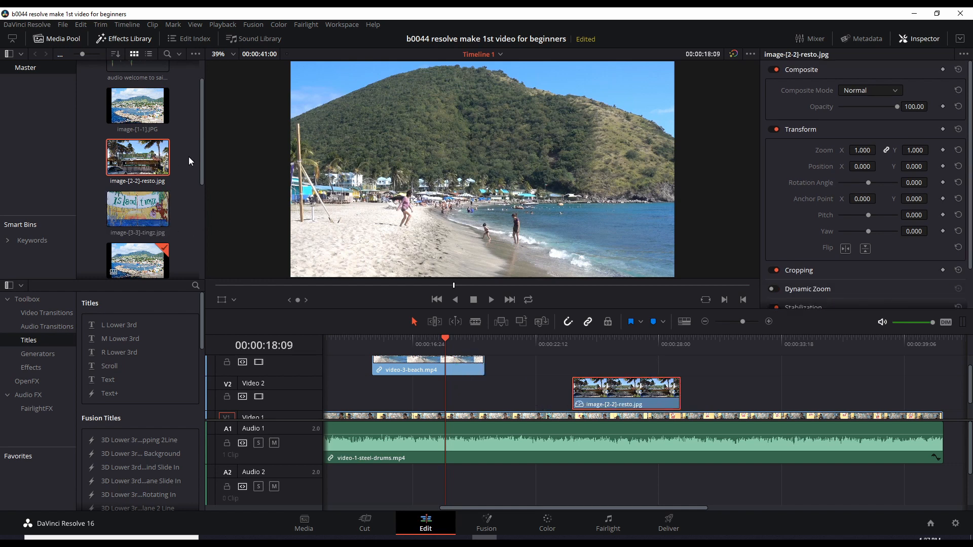
{"action": "left_click", "coordinate": [142, 208]}
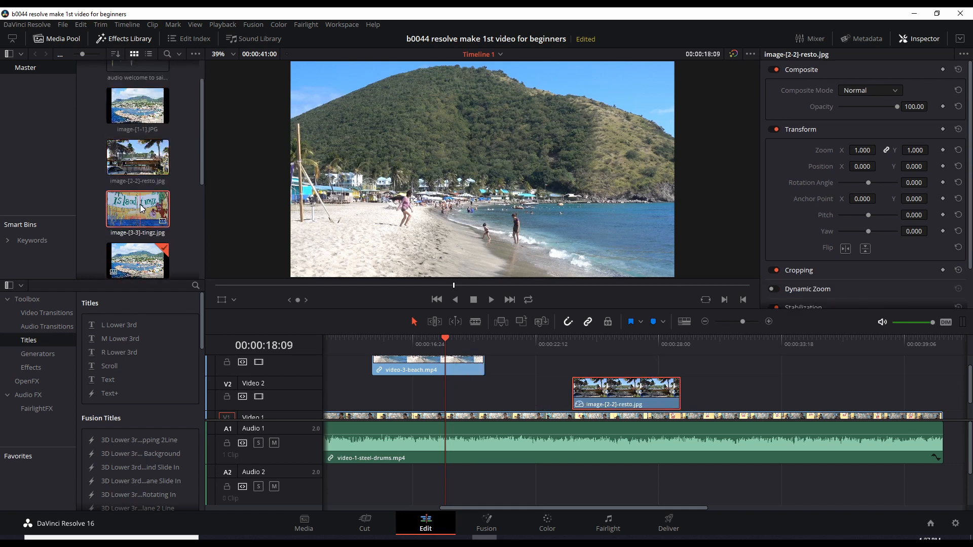
{"action": "left_click_drag", "start_coordinate": [123, 207], "coordinate": [831, 414]}
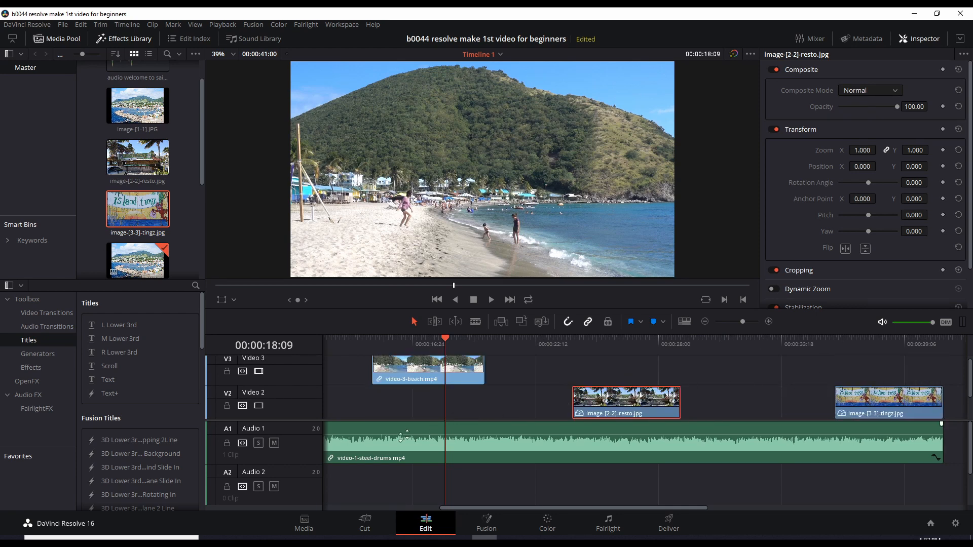
- Show the whole edit in the timeline and examine the clips on the three video tracks and their audio tracks
{"action": "left_click", "coordinate": [705, 322]}
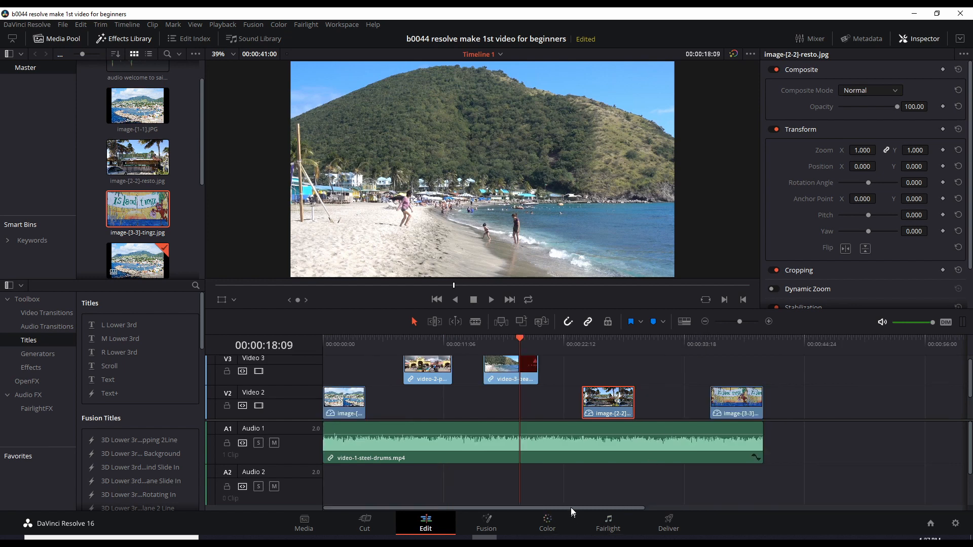
{"action": "scroll", "coordinate": [413, 406], "scroll_direction": "down", "scroll_amount": 2}
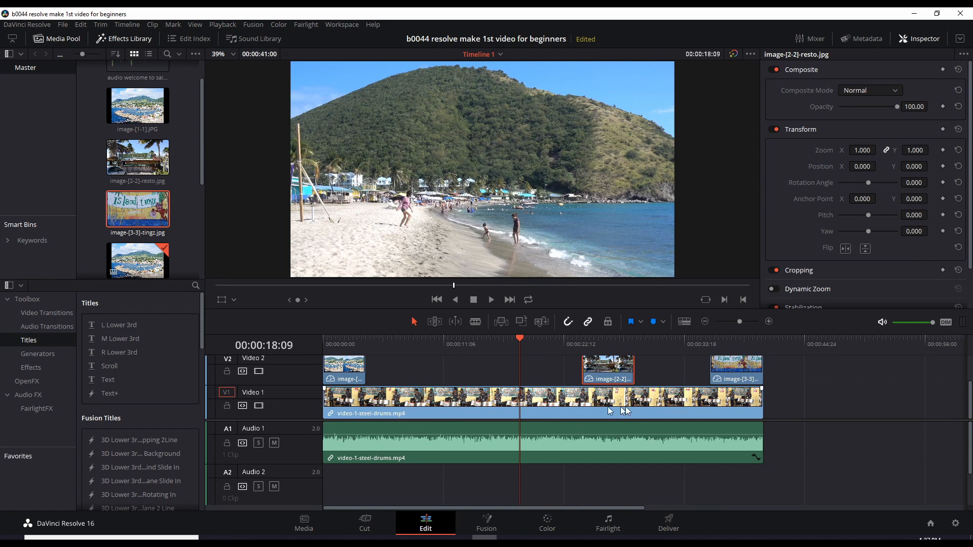
{"action": "scroll", "coordinate": [416, 377], "scroll_direction": "up", "scroll_amount": 1}
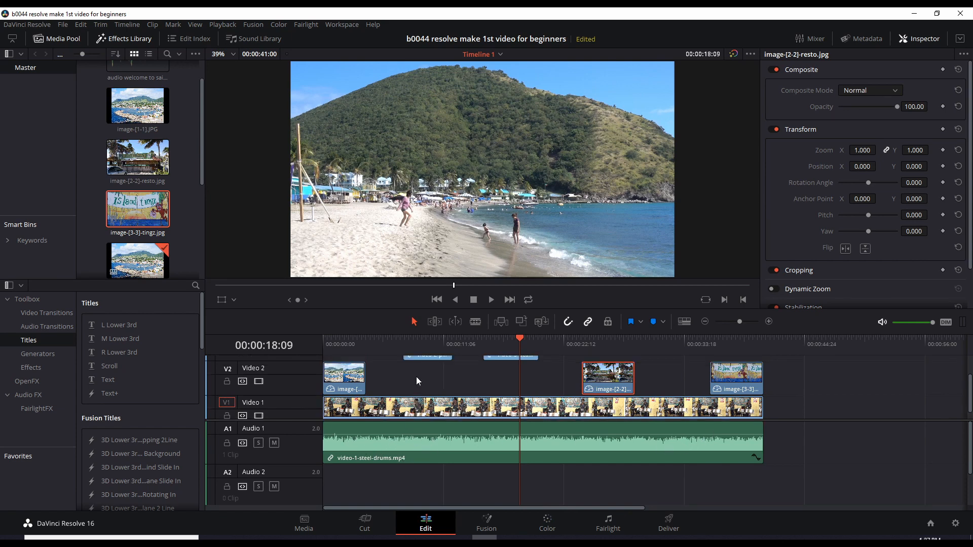
{"action": "scroll", "coordinate": [418, 378], "scroll_direction": "up", "scroll_amount": 1}
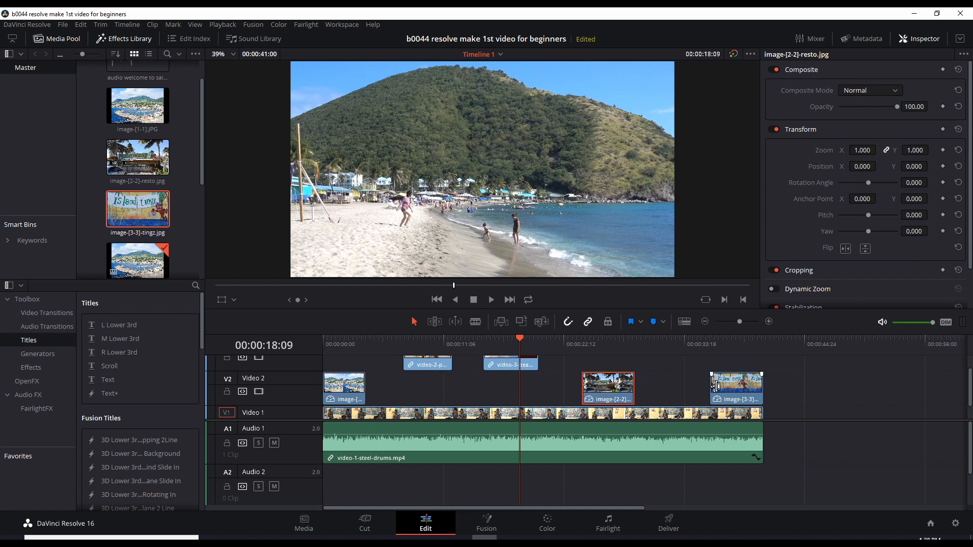
{"action": "scroll", "coordinate": [445, 447], "scroll_direction": "down", "scroll_amount": 1}
{"action": "scroll", "coordinate": [444, 447], "scroll_direction": "down", "scroll_amount": 3}
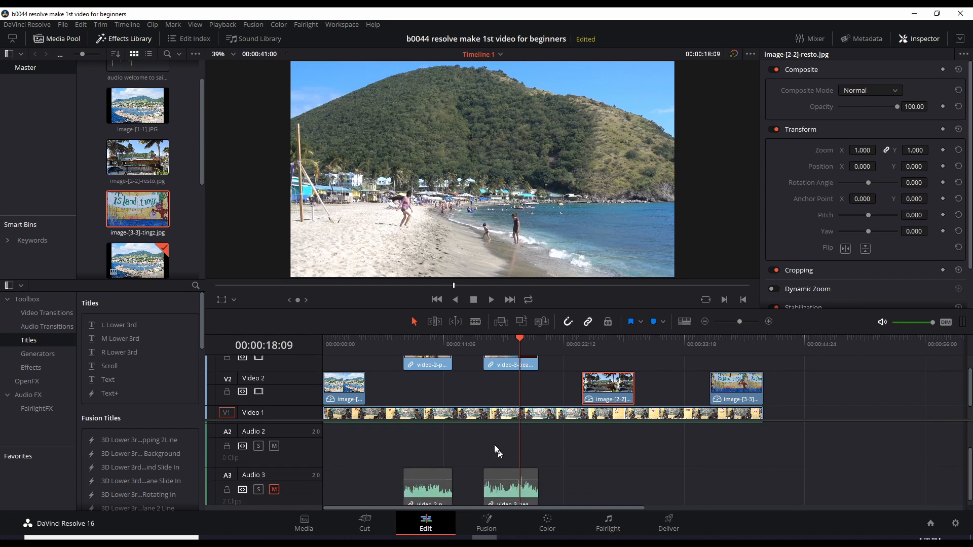
{"action": "scroll", "coordinate": [401, 394], "scroll_direction": "up", "scroll_amount": 4}
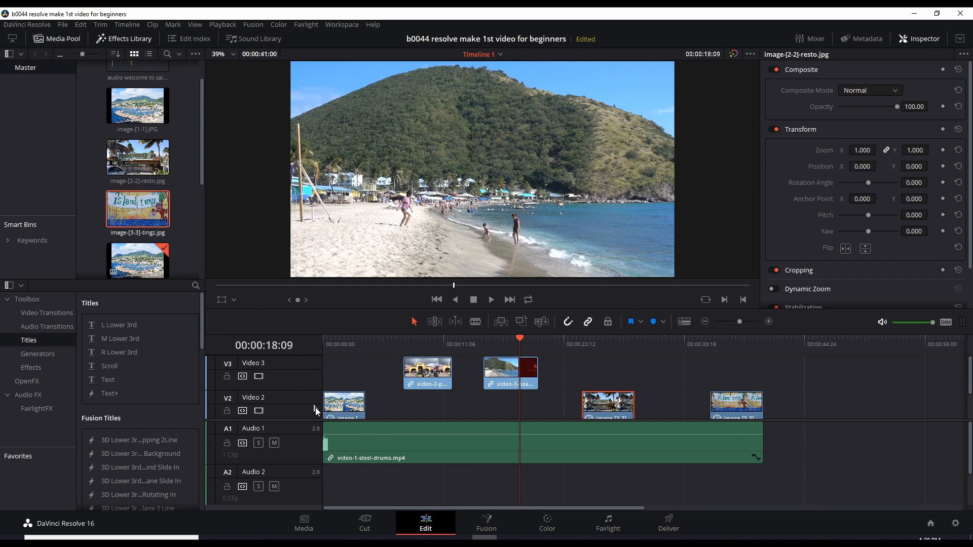
- Place the welcome audio clip on the Audio 2 track at the very start of the timeline
{"action": "scroll", "coordinate": [316, 409], "scroll_direction": "down", "scroll_amount": 4}
{"action": "scroll", "coordinate": [299, 446], "scroll_direction": "down", "scroll_amount": 4}
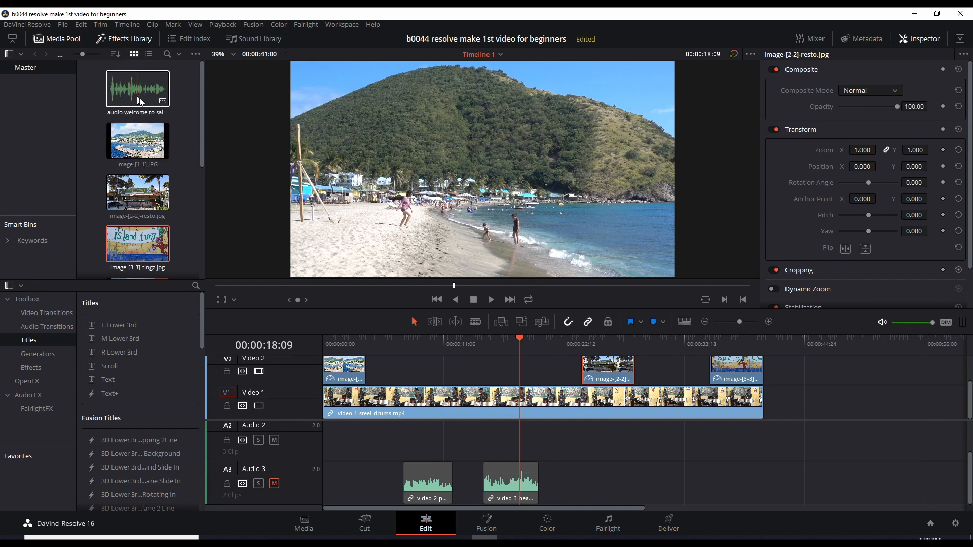
{"action": "left_click_drag", "start_coordinate": [130, 101], "coordinate": [327, 470]}
{"action": "scroll", "coordinate": [378, 440], "scroll_direction": "up", "scroll_amount": 1}
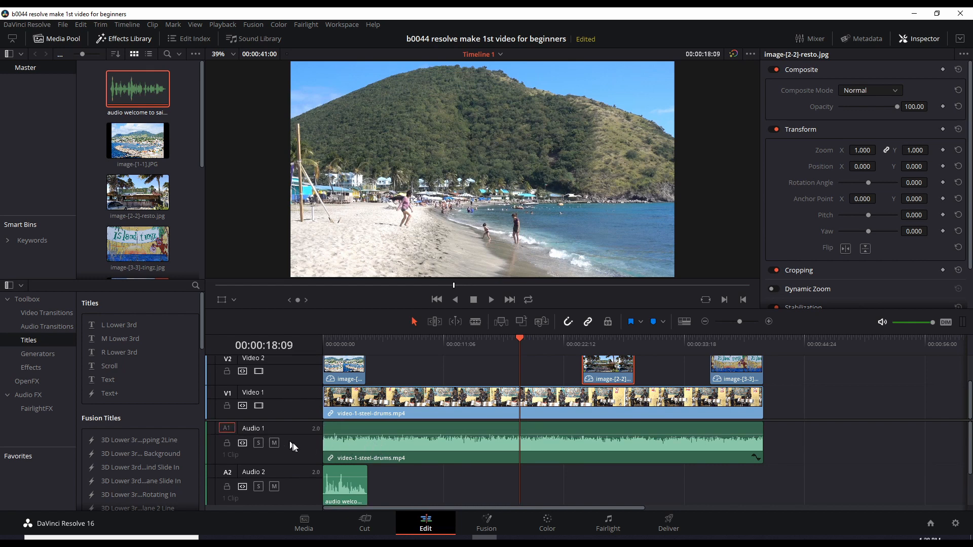
- Examine how the welcome audio on Audio 2 lines up with the opening image and the steel drums clip
{"action": "scroll", "coordinate": [353, 476], "scroll_direction": "down", "scroll_amount": 1}
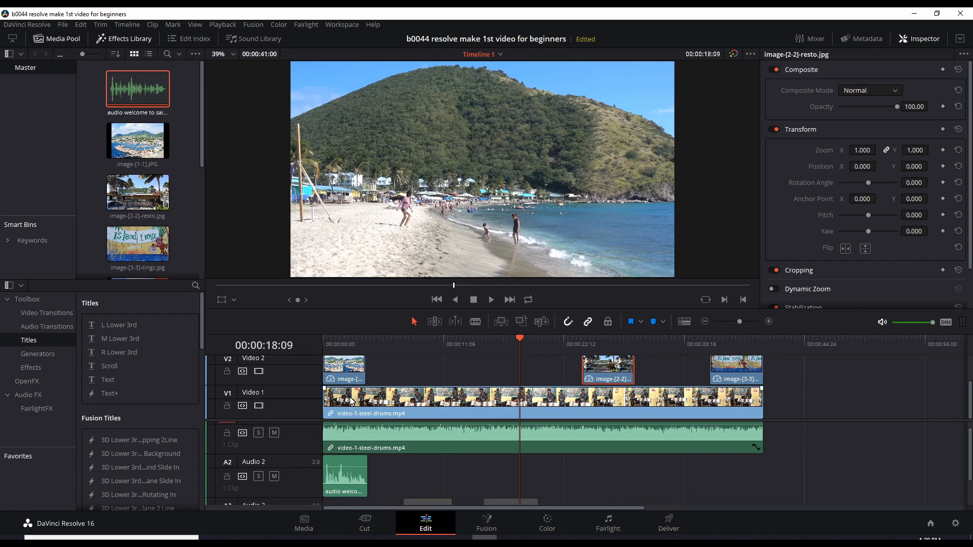
{"action": "scroll", "coordinate": [353, 403], "scroll_direction": "up", "scroll_amount": 1}
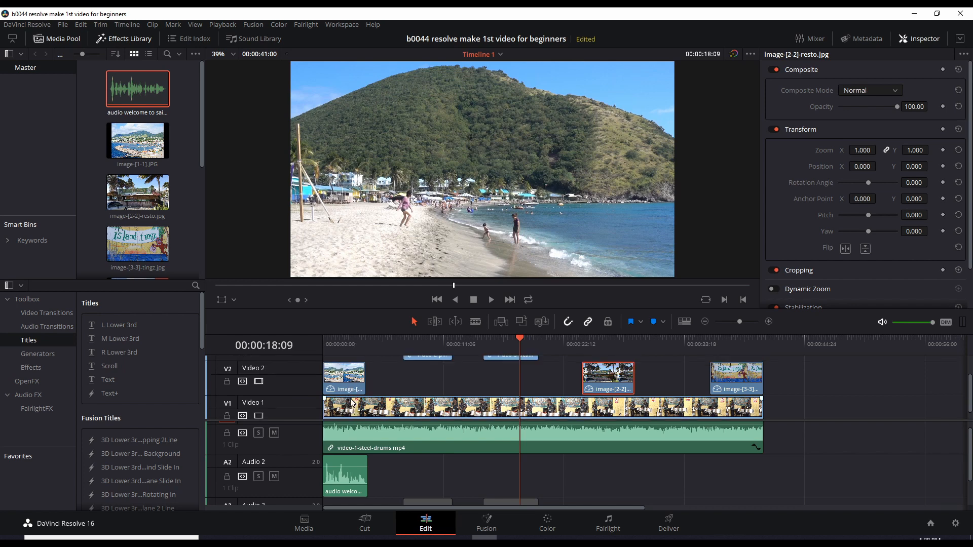
{"action": "scroll", "coordinate": [358, 391], "scroll_direction": "up", "scroll_amount": 2}
{"action": "scroll", "coordinate": [340, 368], "scroll_direction": "down", "scroll_amount": 3}
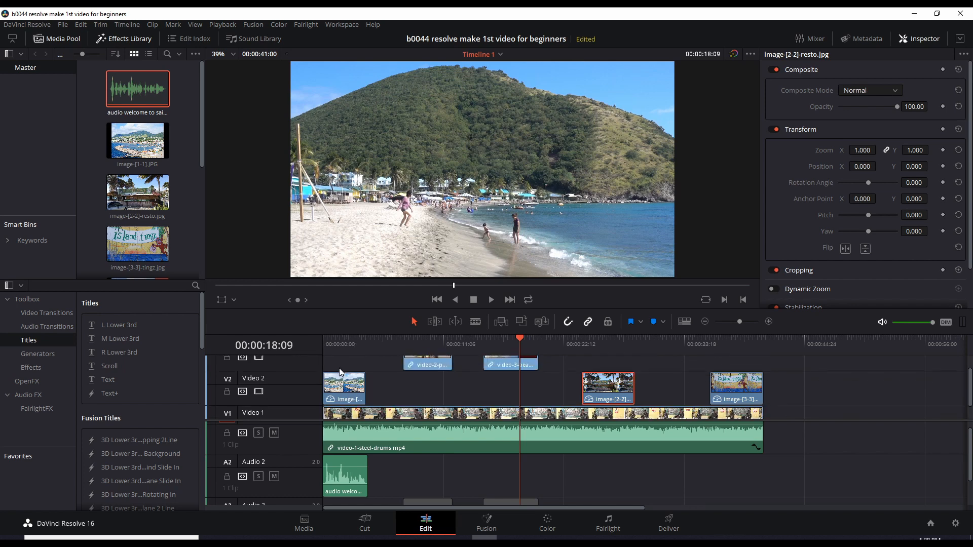
{"action": "scroll", "coordinate": [343, 382], "scroll_direction": "up", "scroll_amount": 3}
{"action": "scroll", "coordinate": [345, 372], "scroll_direction": "down", "scroll_amount": 3}
{"action": "scroll", "coordinate": [350, 378], "scroll_direction": "up", "scroll_amount": 3}
{"action": "scroll", "coordinate": [354, 388], "scroll_direction": "down", "scroll_amount": 3}
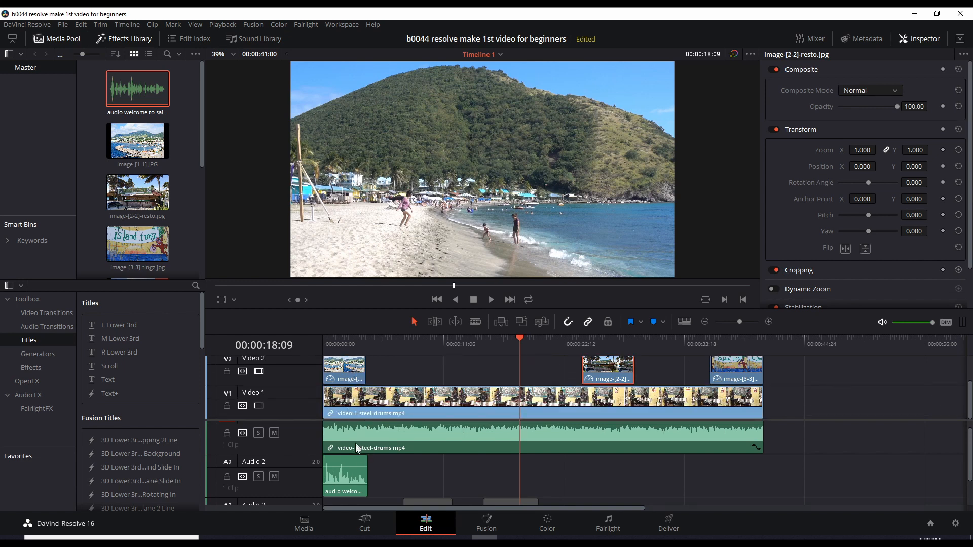
{"action": "scroll", "coordinate": [354, 470], "scroll_direction": "down", "scroll_amount": 2}
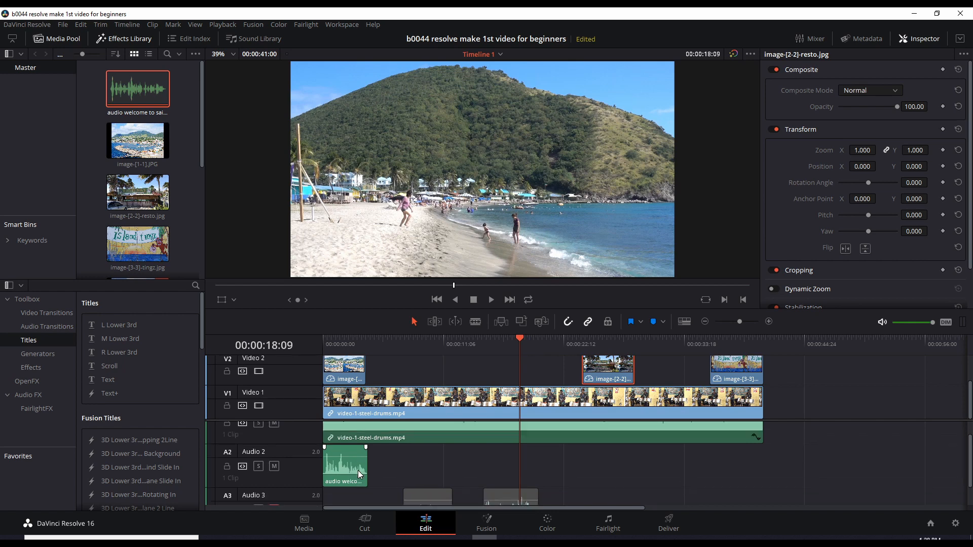
{"action": "scroll", "coordinate": [345, 456], "scroll_direction": "up", "scroll_amount": 3}
{"action": "scroll", "coordinate": [340, 455], "scroll_direction": "down", "scroll_amount": 1}
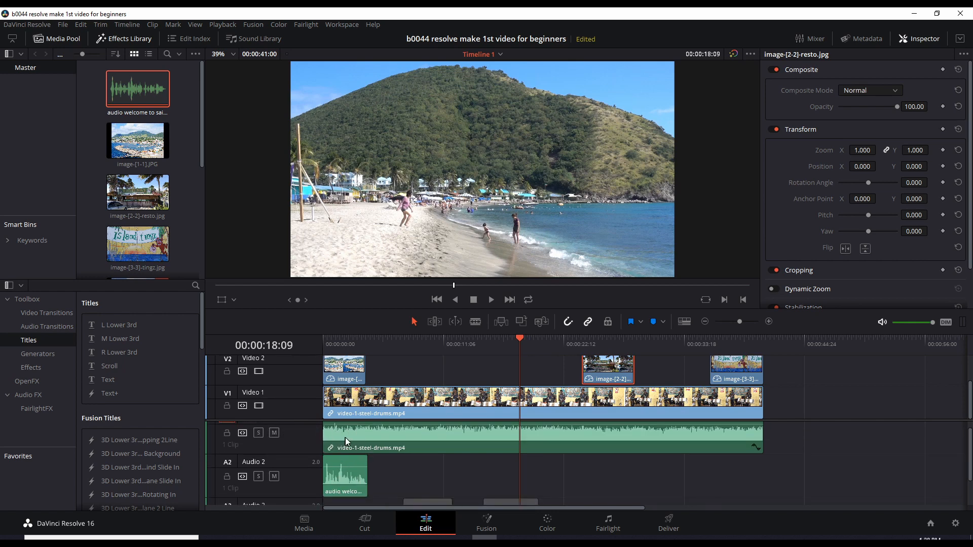
- Play the opening from the timeline start to about 00:00:04:01 to hear the welcome audio over the steel drums
{"action": "left_click", "coordinate": [324, 337]}
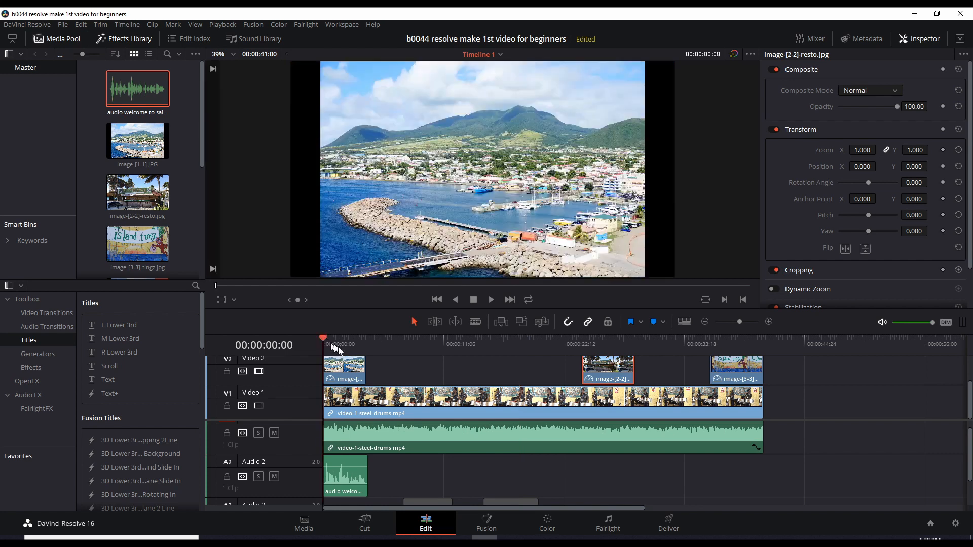
{"action": "left_click", "coordinate": [492, 300]}
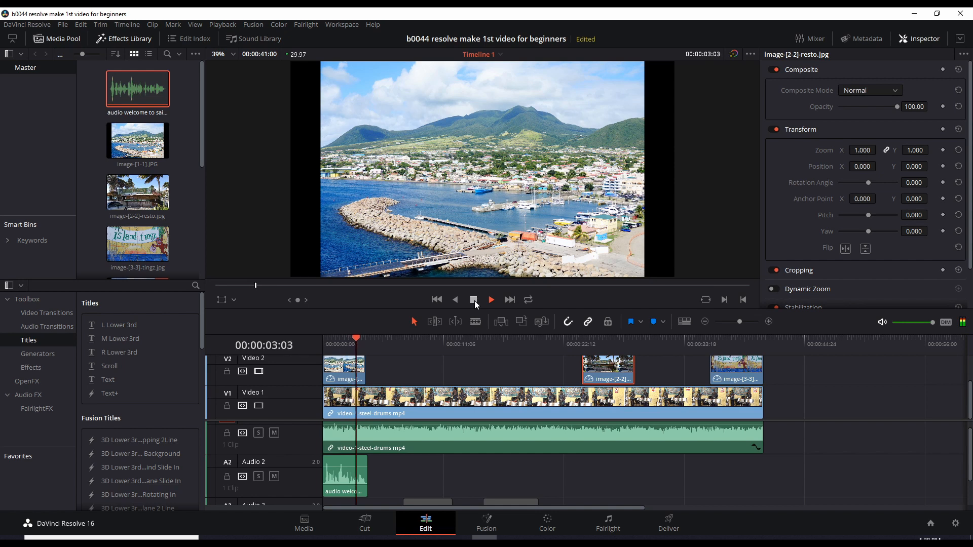
{"action": "left_click", "coordinate": [474, 300]}
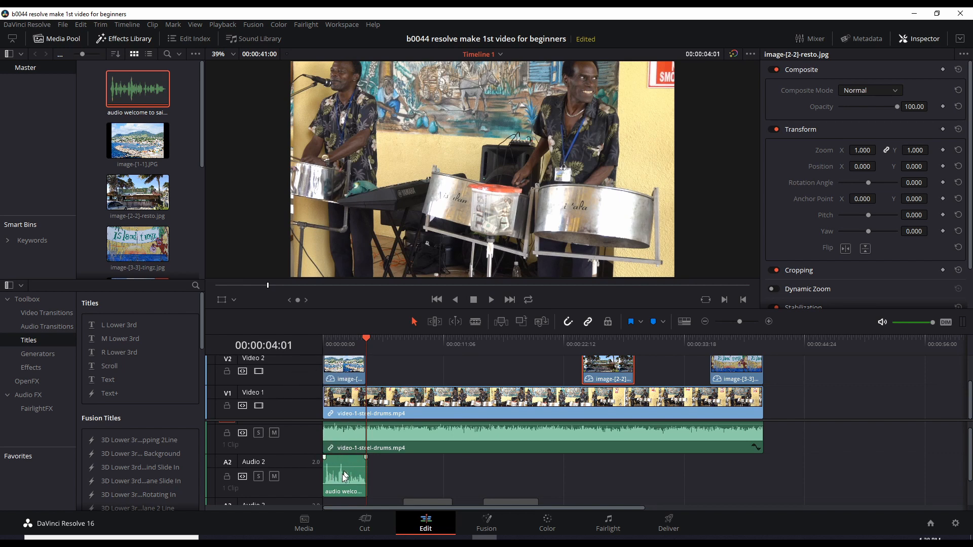
- Add a fade-in of about 5 seconds to the steel drums audio on Audio 1 and play the opening to check it
{"action": "scroll", "coordinate": [349, 461], "scroll_direction": "up", "scroll_amount": 1}
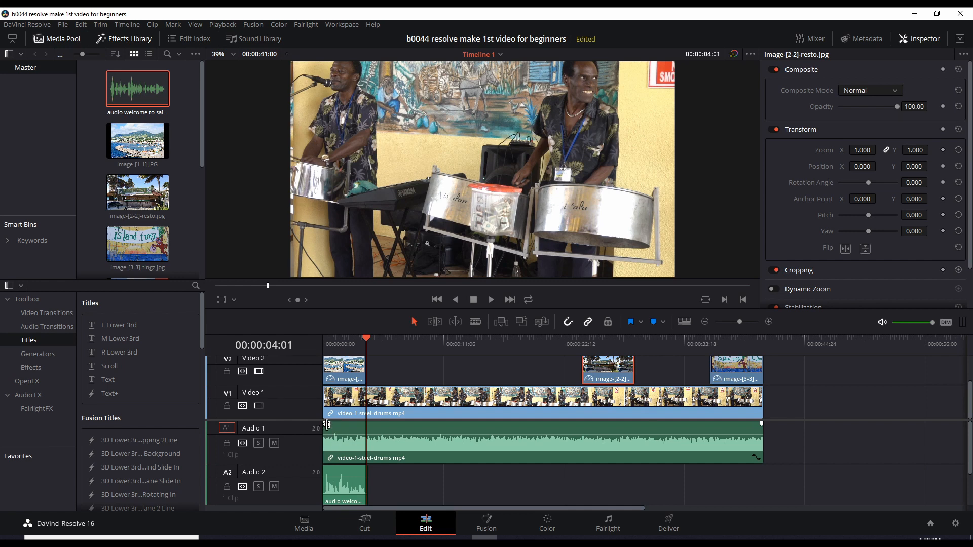
{"action": "left_click_drag", "start_coordinate": [323, 423], "coordinate": [378, 441]}
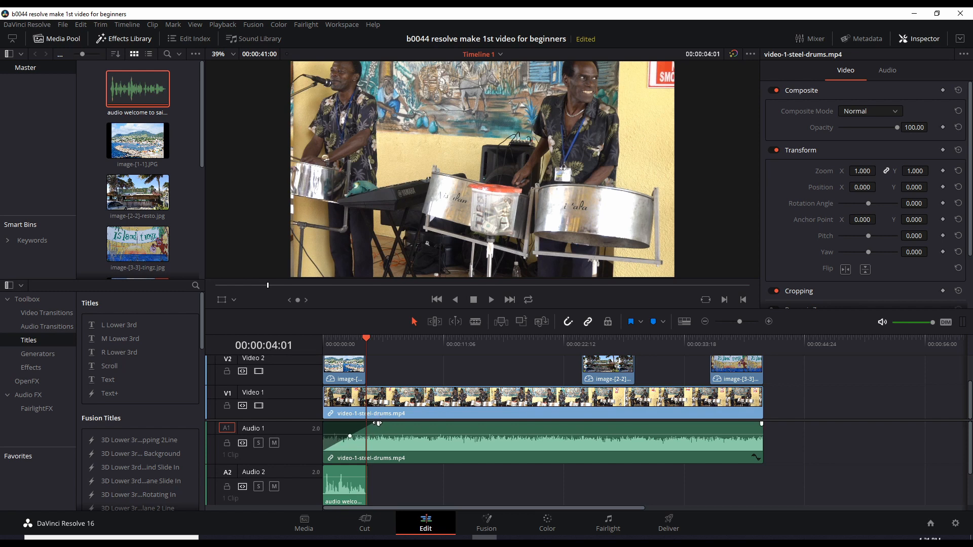
{"action": "left_click", "coordinate": [325, 344]}
{"action": "left_click", "coordinate": [492, 299]}
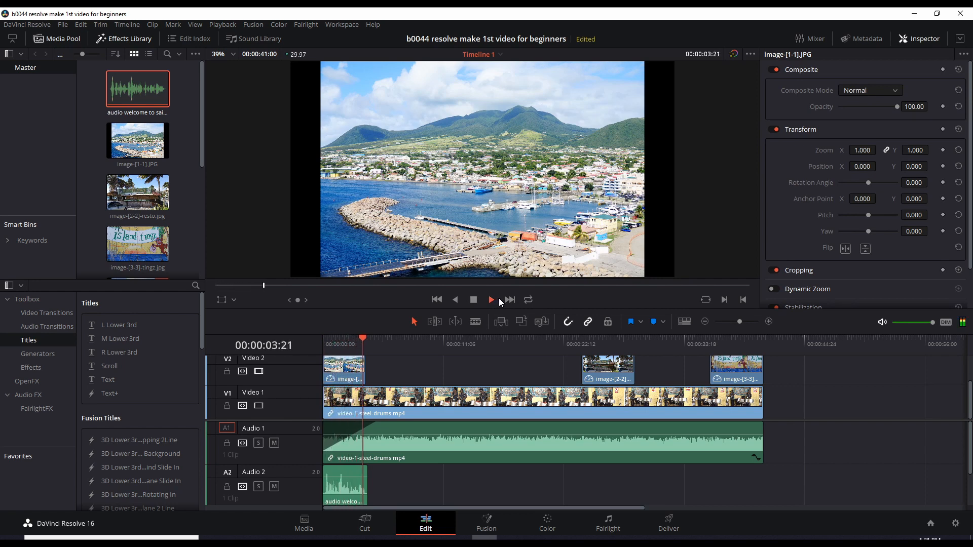
{"action": "left_click", "coordinate": [473, 300]}
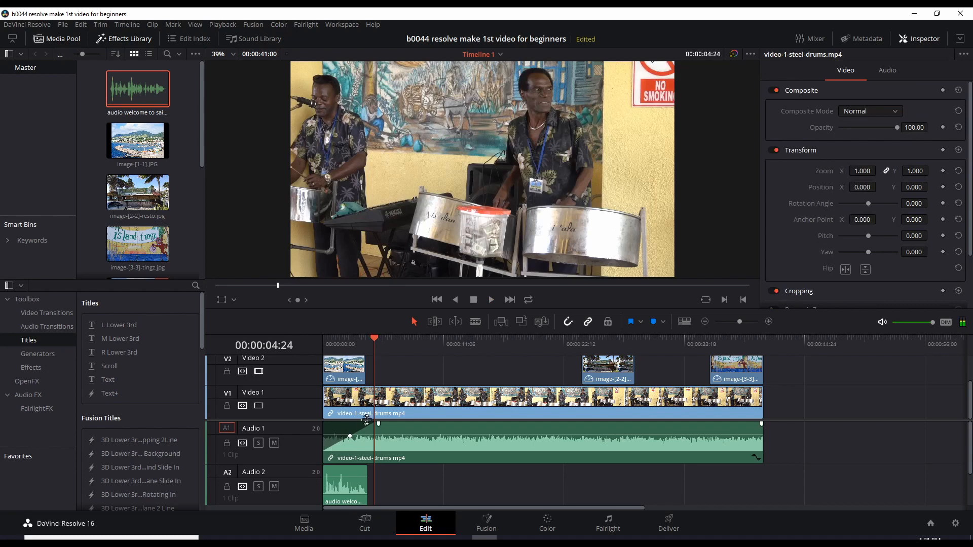
- Lengthen the fade-in of the steel drums audio to about 7 seconds and bend its curve so the volume rises more slowly
{"action": "left_click_drag", "start_coordinate": [378, 423], "coordinate": [405, 434]}
{"action": "mouse_move", "coordinate": [362, 436]}
{"action": "left_mouse_down"}
{"action": "mouse_move", "coordinate": [390, 435]}
{"action": "mouse_move", "coordinate": [371, 439]}
{"action": "left_mouse_up"}
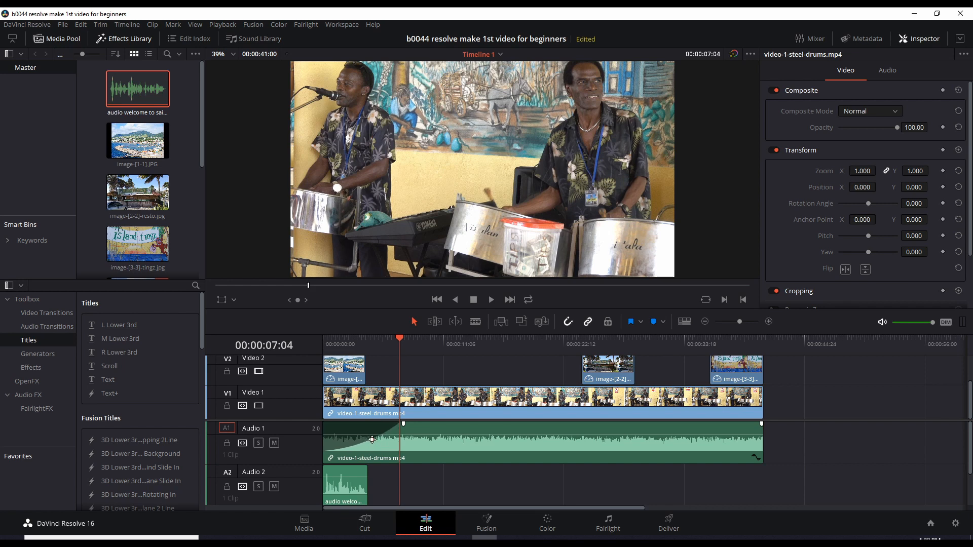
- Play the timeline from the start to about 00:00:09:18 to check the reshaped fade-in of the steel drums audio
{"action": "left_click", "coordinate": [322, 339]}
{"action": "left_click", "coordinate": [491, 299]}
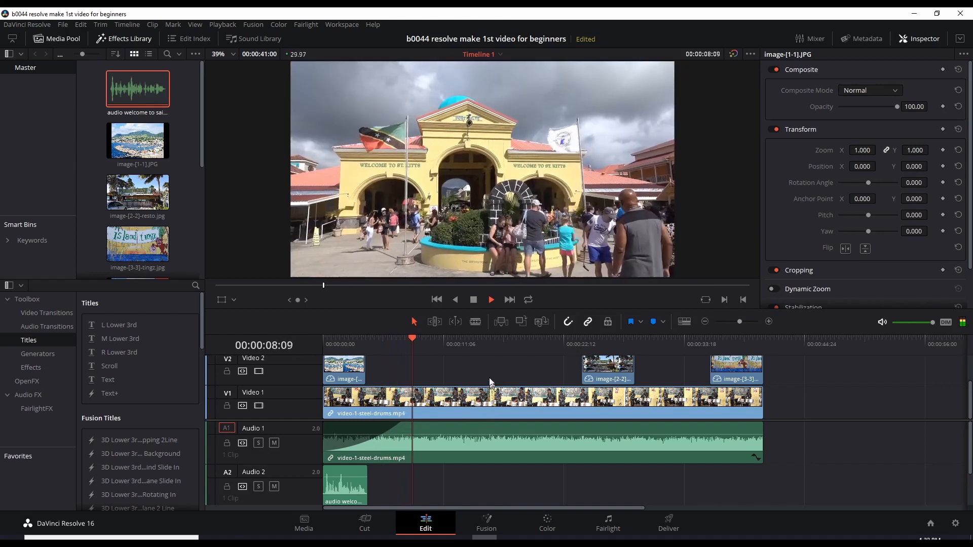
{"action": "left_click", "coordinate": [472, 300]}
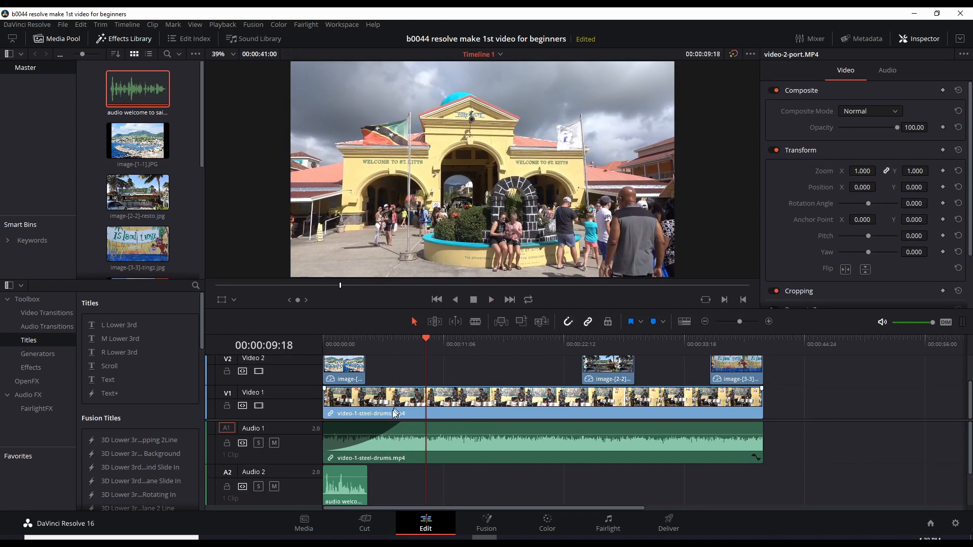
- Add a basic Text title at the timeline start on Video 3, above the opening image
{"action": "scroll", "coordinate": [385, 376], "scroll_direction": "up", "scroll_amount": 2}
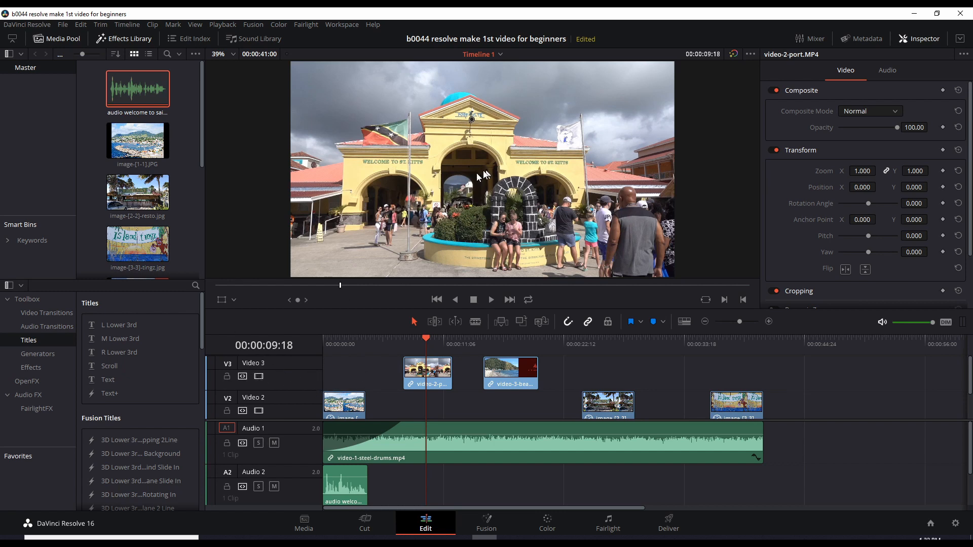
{"action": "left_click", "coordinate": [380, 340]}
{"action": "left_click", "coordinate": [324, 336]}
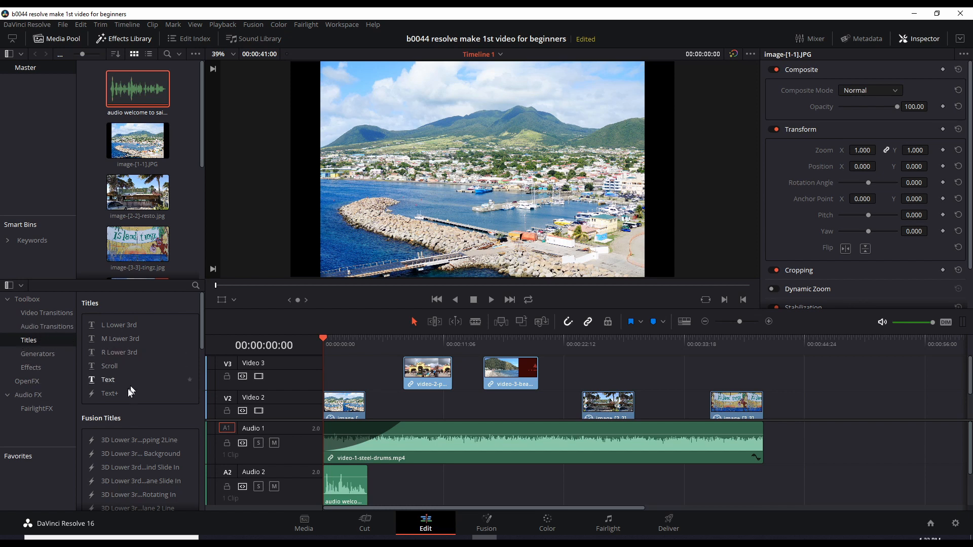
{"action": "left_click_drag", "start_coordinate": [106, 381], "coordinate": [112, 381]}
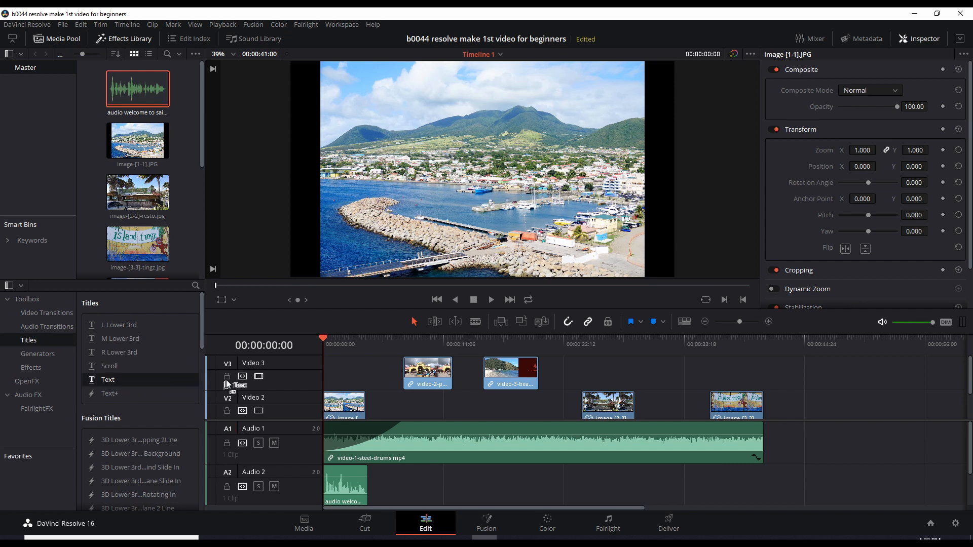
{"action": "left_click_drag", "start_coordinate": [314, 372], "coordinate": [330, 370]}
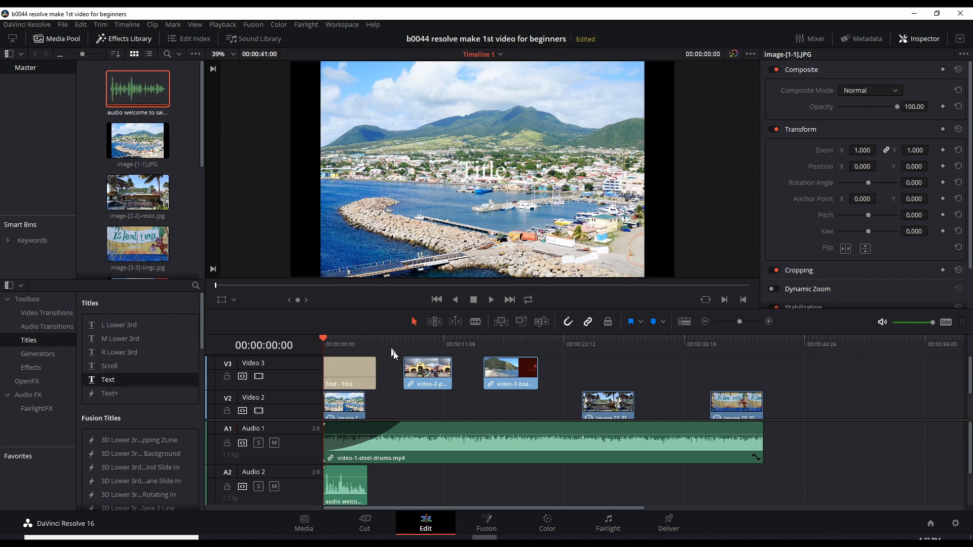
- Replace the title clip's placeholder text with "Saint Kitts Island"
{"action": "left_click", "coordinate": [376, 376]}
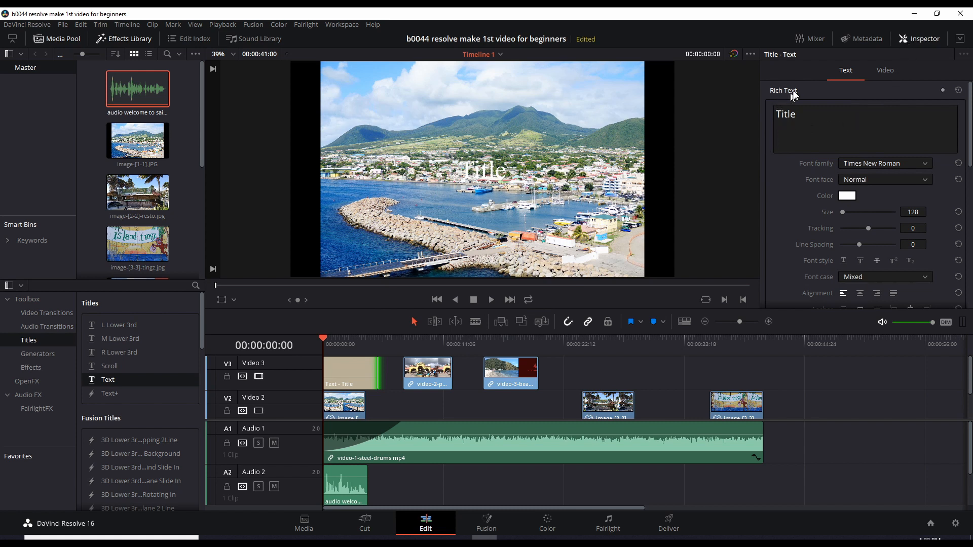
{"action": "left_click", "coordinate": [806, 116]}
{"action": "double_click", "coordinate": [803, 113]}
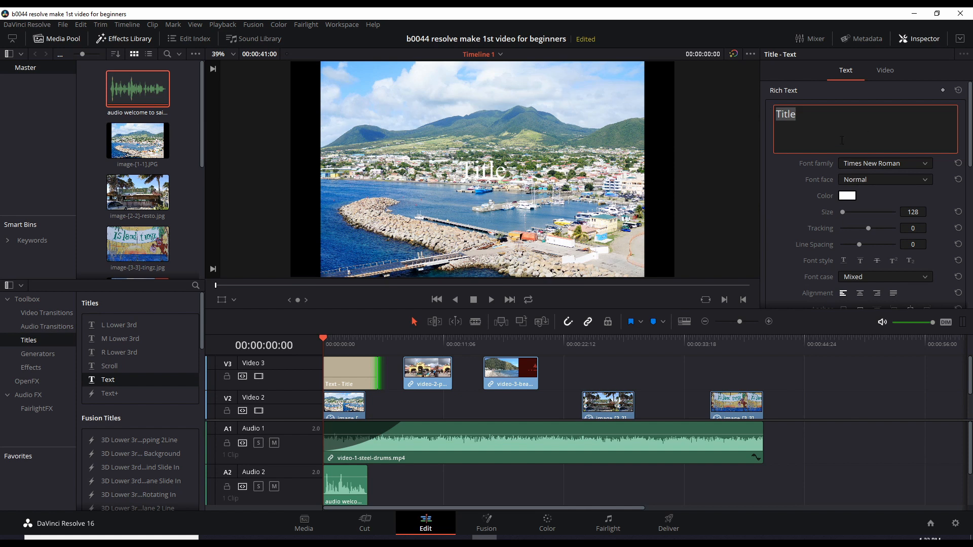
{"action": "type", "text": "Saint Kitts"}
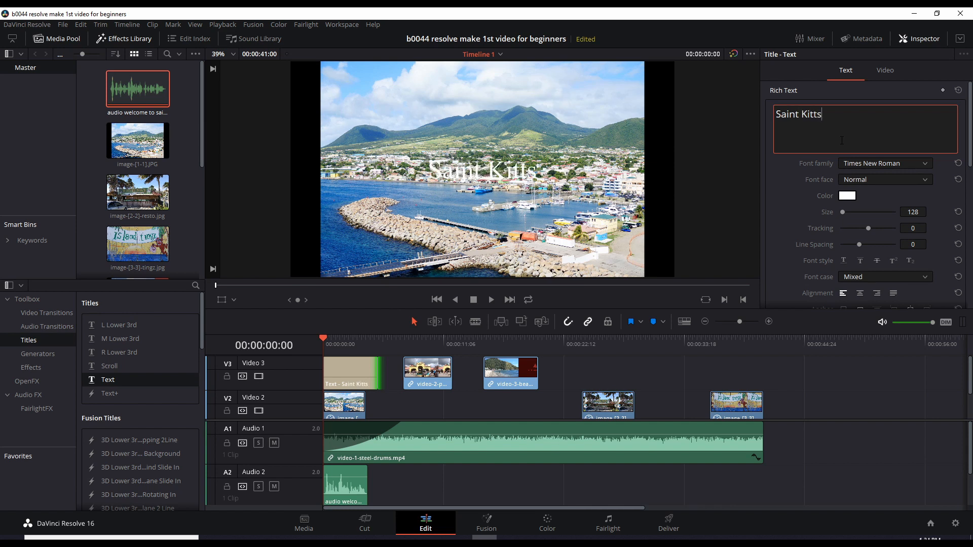
{"action": "type", "text": " Island"}
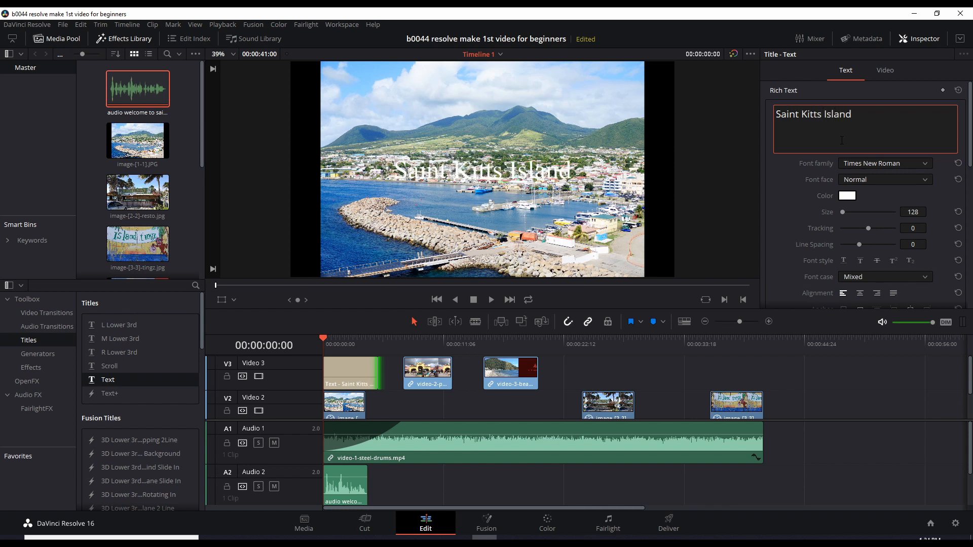
- Set the title's font family to Open Sans Extrabold and give its text a black stroke of size 4
{"action": "left_click", "coordinate": [882, 163]}
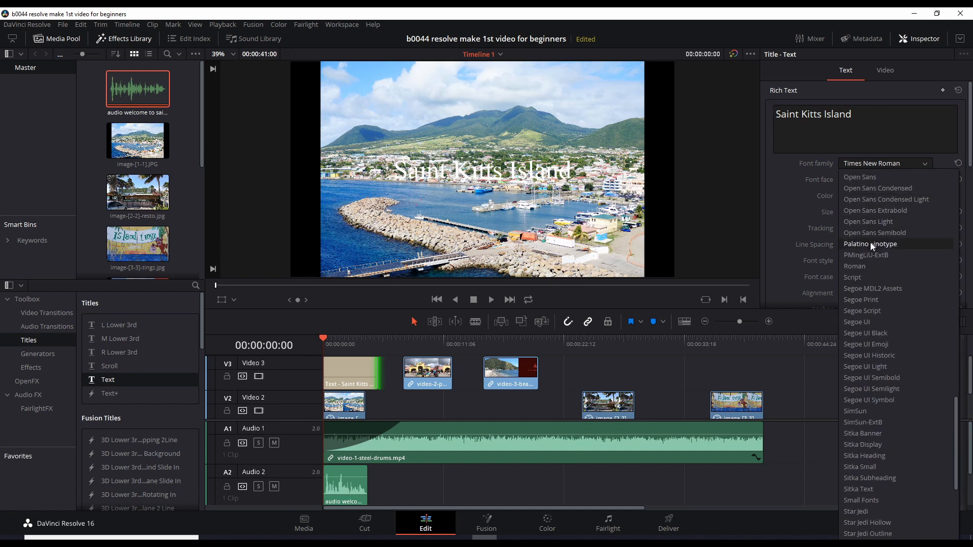
{"action": "left_click", "coordinate": [879, 210]}
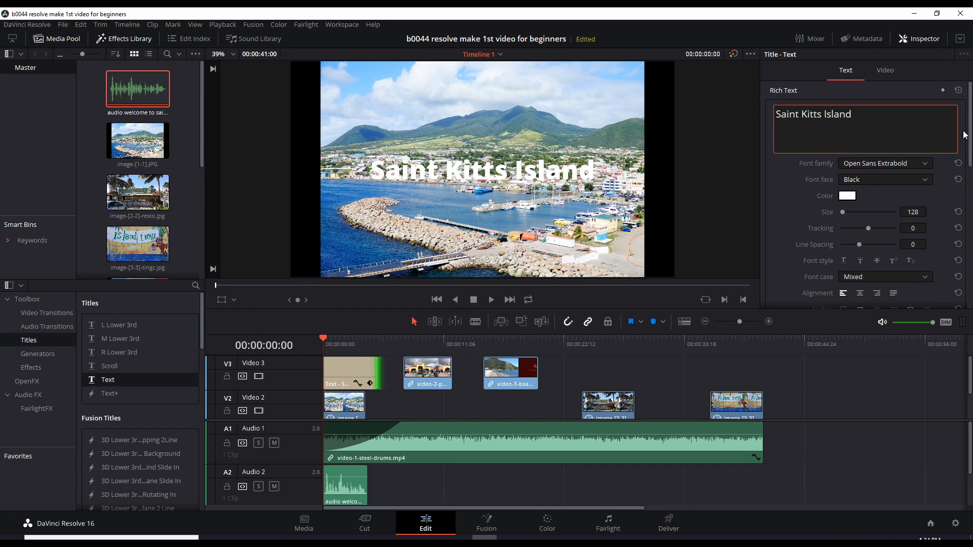
{"action": "scroll", "coordinate": [971, 123], "scroll_direction": "down", "scroll_amount": 10}
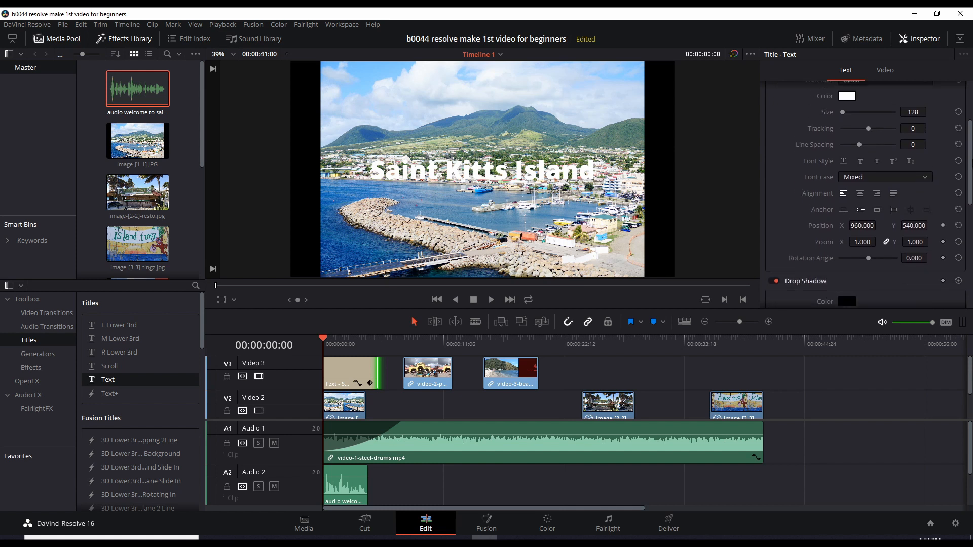
{"action": "scroll", "coordinate": [905, 241], "scroll_direction": "down", "scroll_amount": 2}
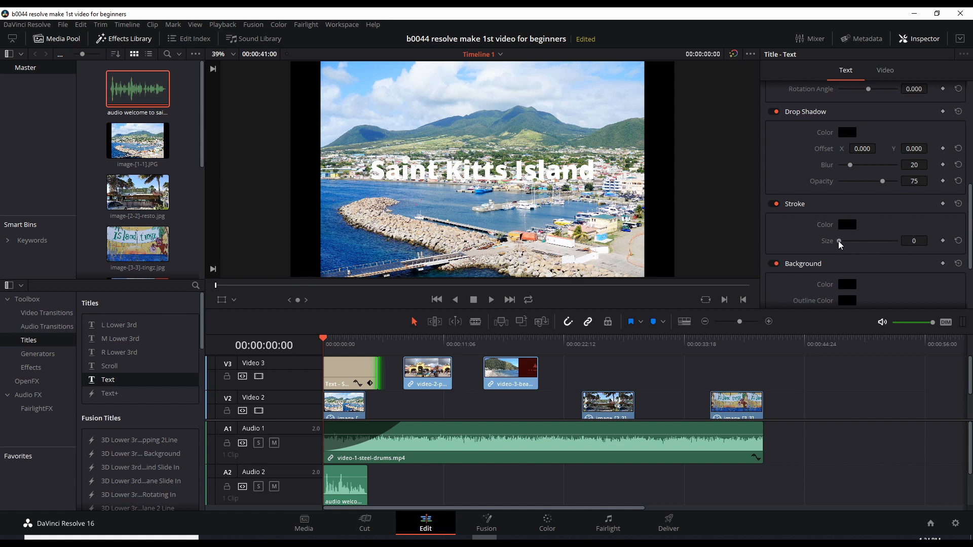
{"action": "left_click_drag", "start_coordinate": [839, 244], "coordinate": [855, 246]}
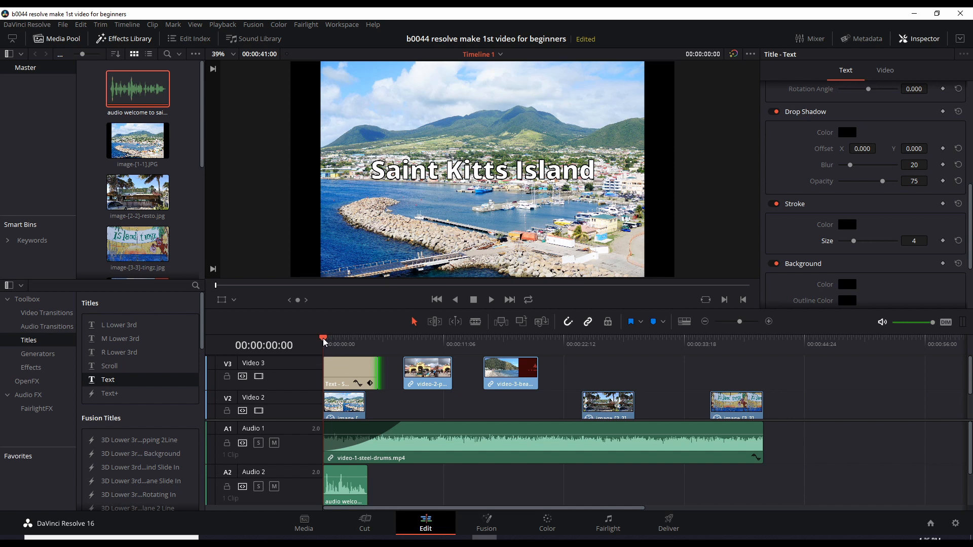
- Play the opening and scrub from 00:00:04:00 to about 00:00:06:12 to examine how the title ends over the steel drums video
{"action": "left_click", "coordinate": [490, 300]}
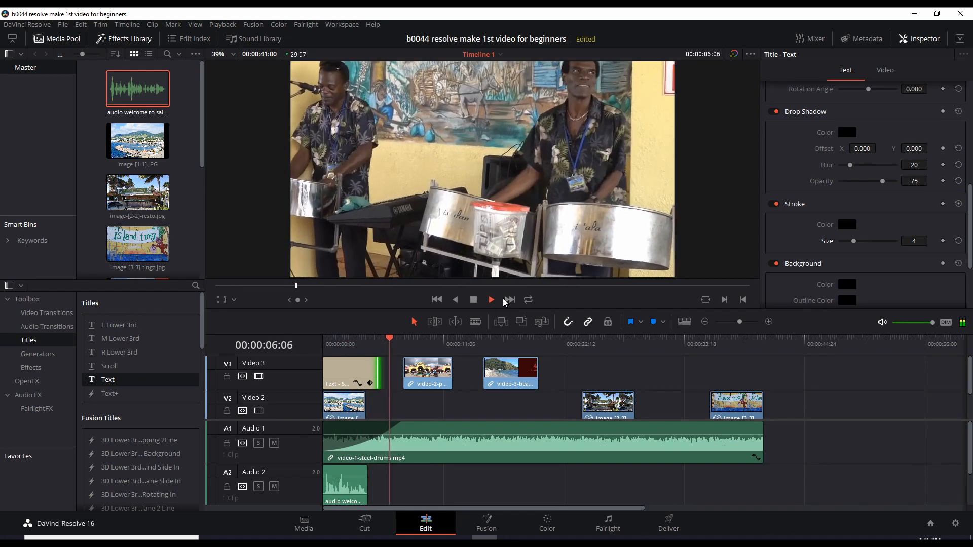
{"action": "left_click", "coordinate": [490, 359]}
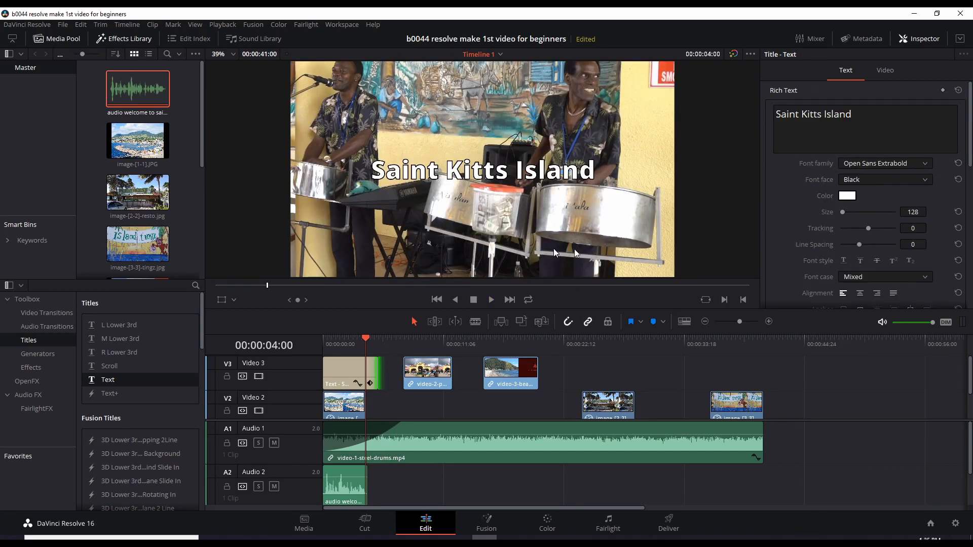
{"action": "left_click_drag", "start_coordinate": [367, 339], "coordinate": [390, 348]}
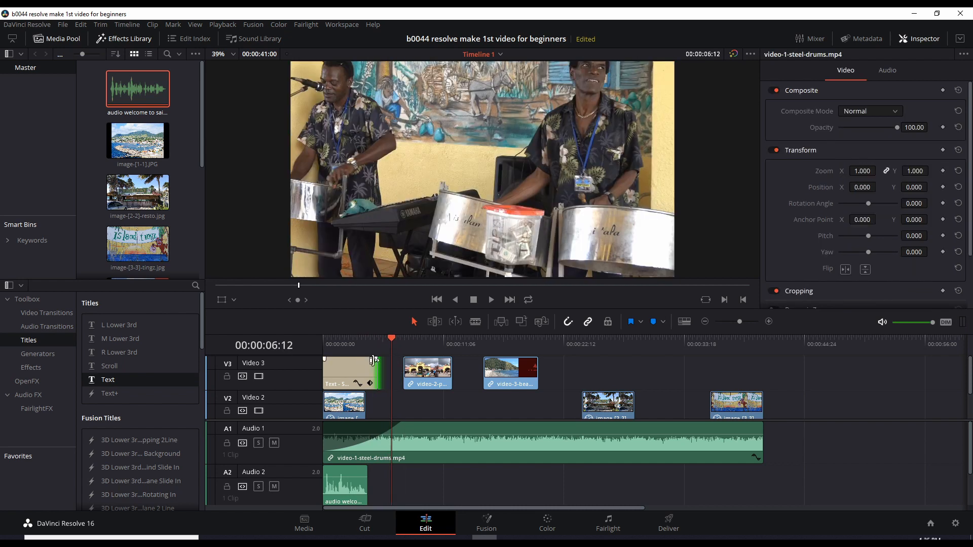
- Add a fade-out of about 1 second to the end of the title clip on Video 3 and play it back
{"action": "left_click_drag", "start_coordinate": [375, 358], "coordinate": [364, 361]}
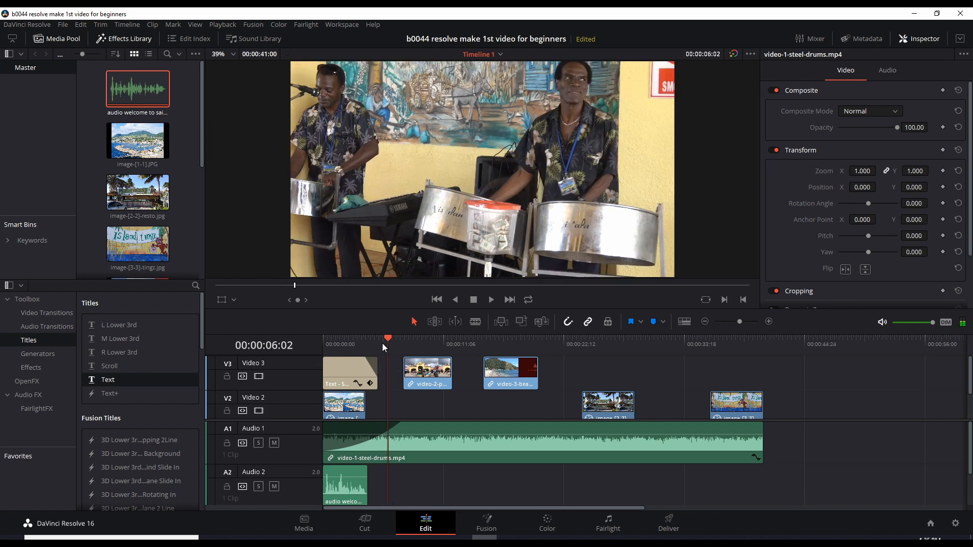
{"action": "left_click_drag", "start_coordinate": [388, 337], "coordinate": [378, 339]}
{"action": "left_click", "coordinate": [491, 300]}
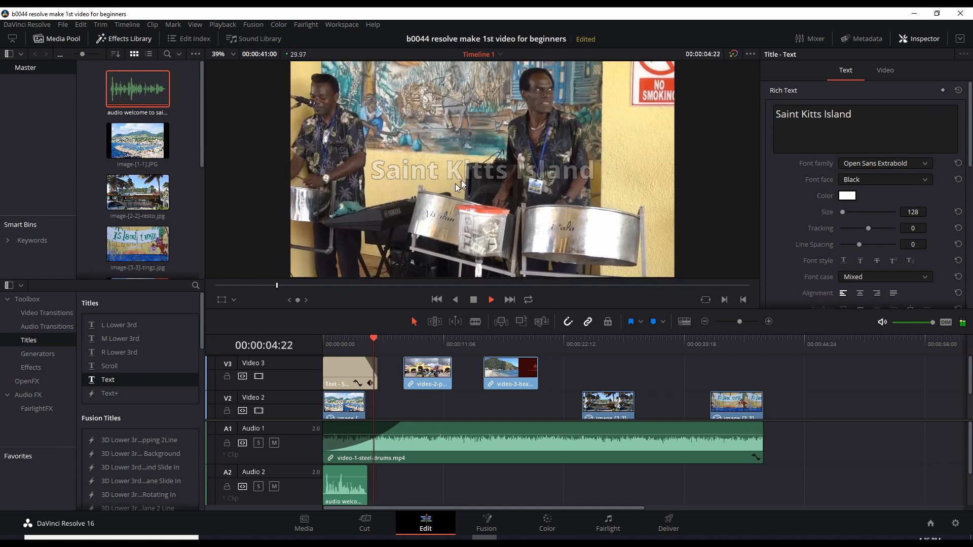
{"action": "left_click", "coordinate": [473, 300]}
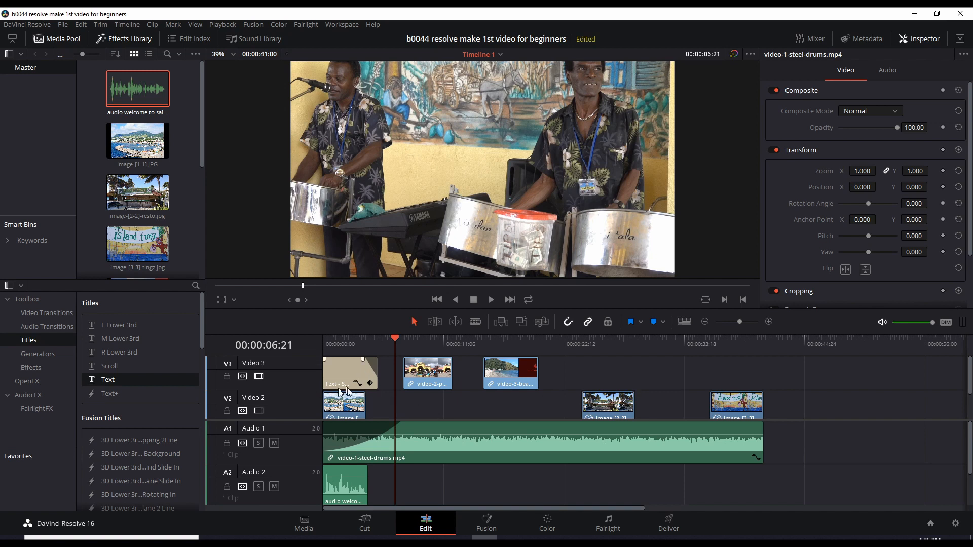
- Show the video transitions and play the cut from the steel drums into video-2-port.MP4 to review it
{"action": "left_click", "coordinate": [39, 311]}
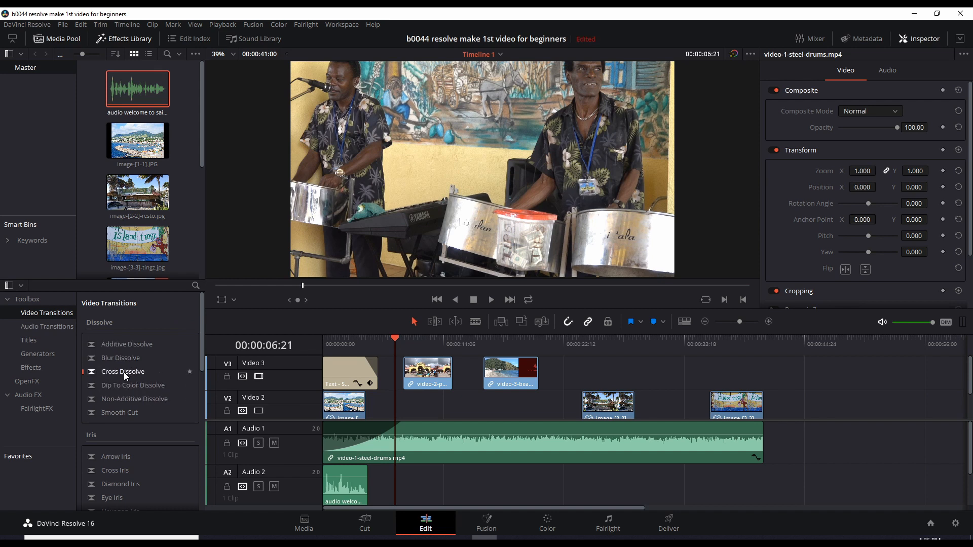
{"action": "left_click_drag", "start_coordinate": [126, 376], "coordinate": [408, 365]}
{"action": "scroll", "coordinate": [416, 415], "scroll_direction": "down", "scroll_amount": 2}
{"action": "scroll", "coordinate": [408, 385], "scroll_direction": "up", "scroll_amount": 2}
{"action": "left_click", "coordinate": [490, 300]}
{"action": "left_click", "coordinate": [474, 300]}
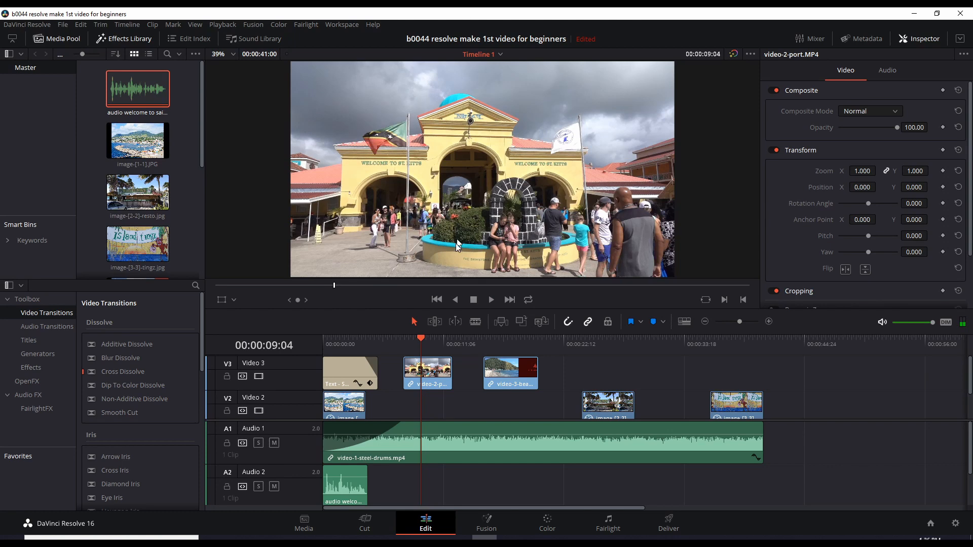
- Add a Cross Dissolve to the start of video-2-port.MP4 on Video 3 and play the transition from about 00:00:06:10
{"action": "left_click_drag", "start_coordinate": [421, 338], "coordinate": [390, 335]}
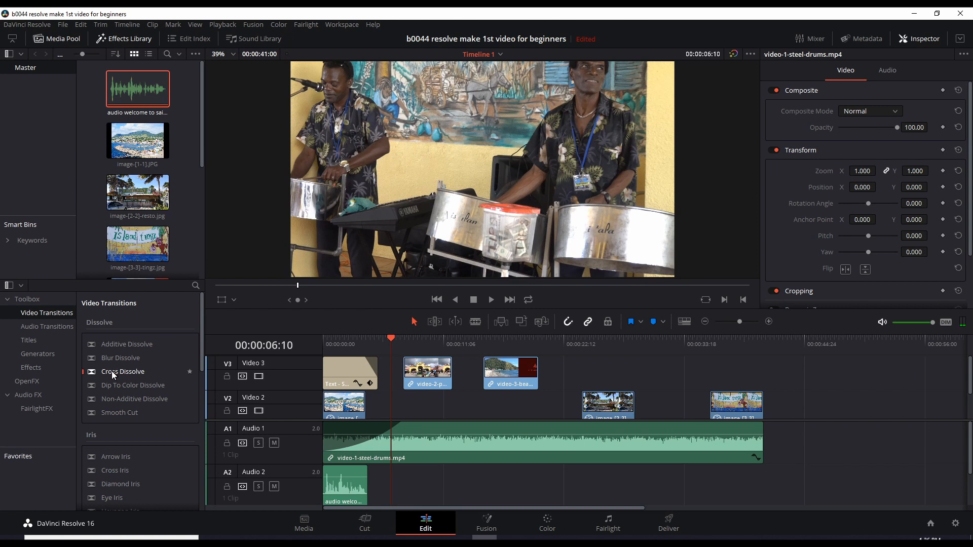
{"action": "left_click_drag", "start_coordinate": [114, 375], "coordinate": [413, 375]}
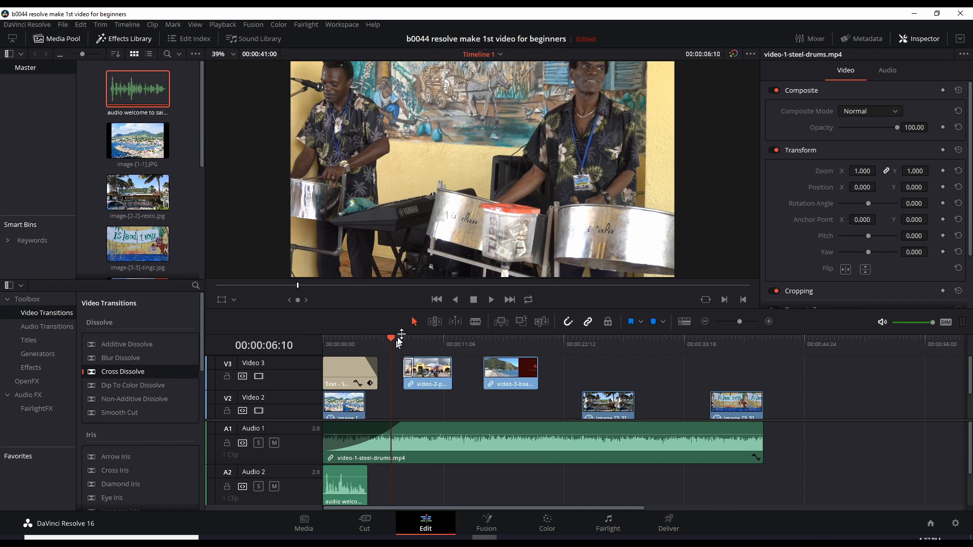
{"action": "left_click", "coordinate": [489, 300]}
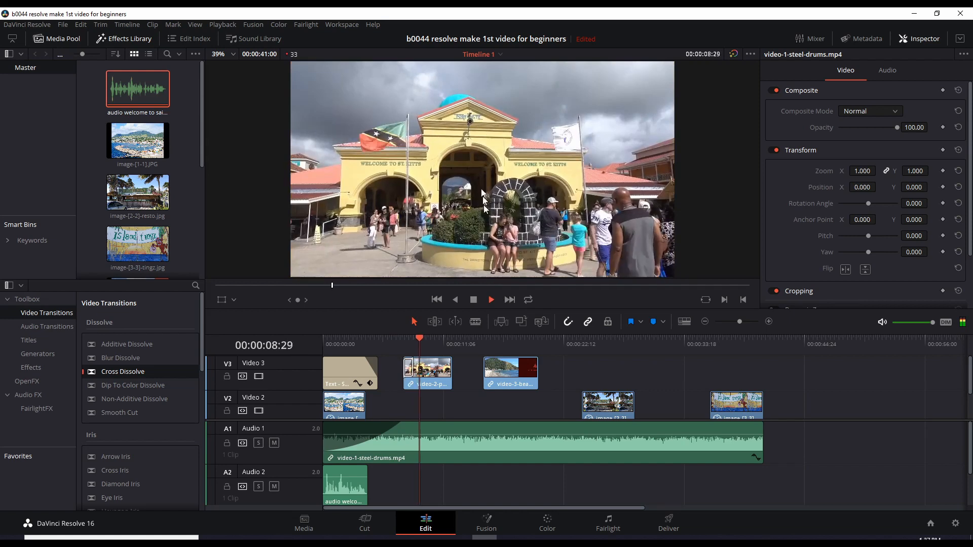
{"action": "left_click", "coordinate": [474, 300]}
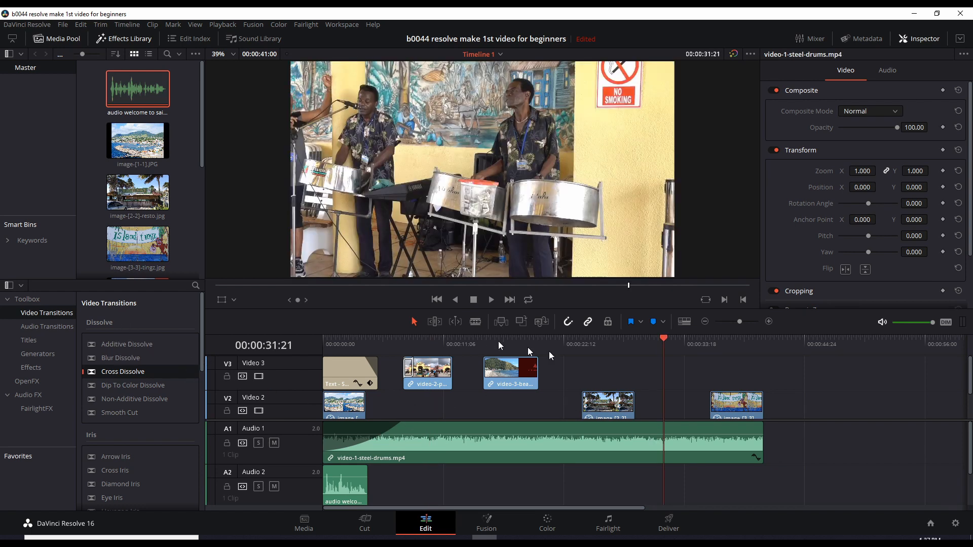
- Play the ending from shortly before image-[3-3]-tingz.jpg to 00:00:41:00 to review how the video finishes
{"action": "left_click", "coordinate": [704, 338]}
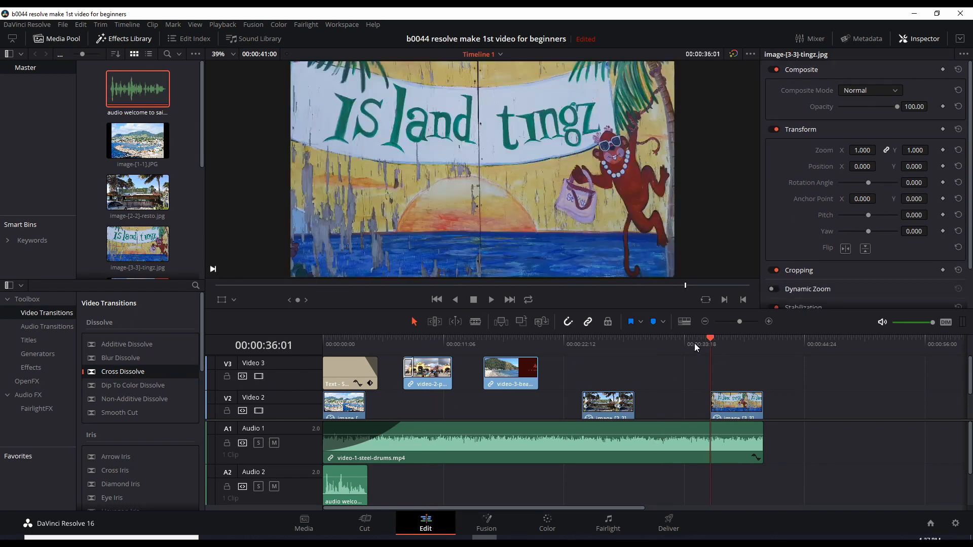
{"action": "left_click", "coordinate": [694, 342]}
{"action": "left_click", "coordinate": [491, 299]}
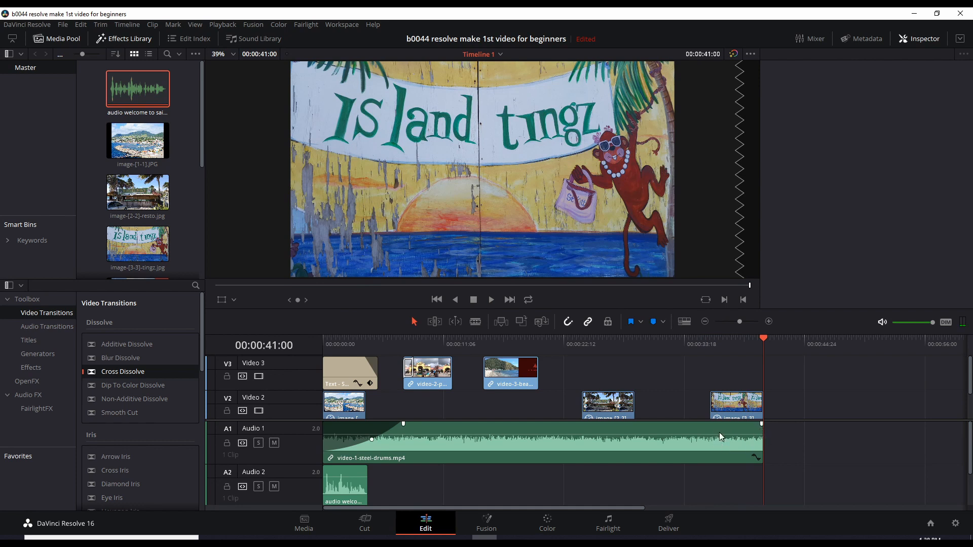
- Add short fade-outs to the ends of image-[3-3]-tingz.jpg on Video 2 and video-1-steel-drums.mp4 on Video 1
{"action": "scroll", "coordinate": [731, 404], "scroll_direction": "down", "scroll_amount": 2}
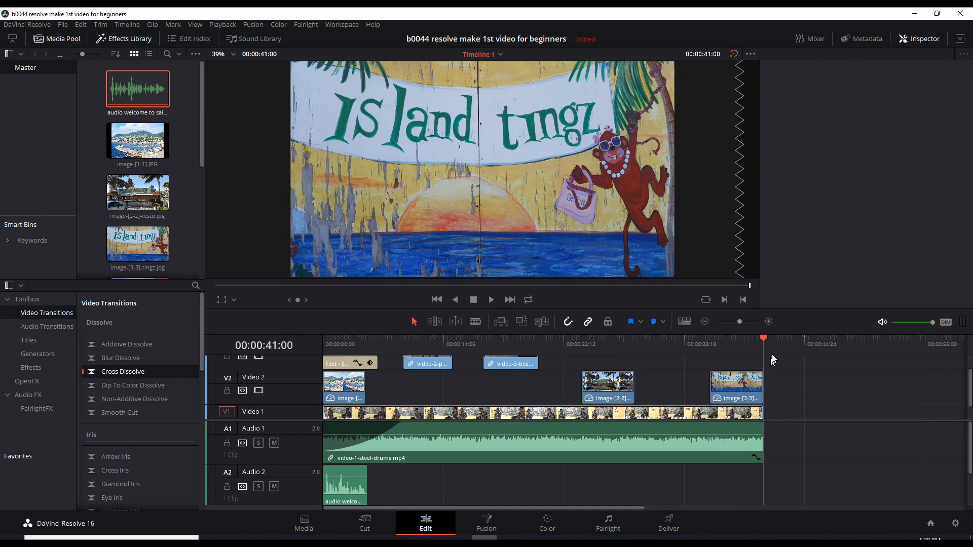
{"action": "scroll", "coordinate": [755, 390], "scroll_direction": "down", "scroll_amount": 2}
{"action": "scroll", "coordinate": [760, 385], "scroll_direction": "up", "scroll_amount": 1}
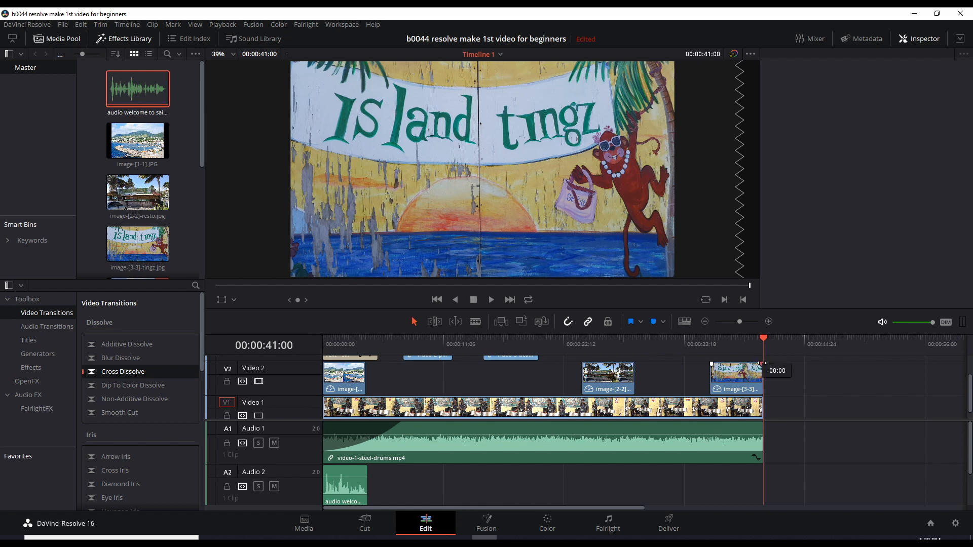
{"action": "left_click", "coordinate": [759, 403]}
{"action": "scroll", "coordinate": [756, 411], "scroll_direction": "down", "scroll_amount": 1}
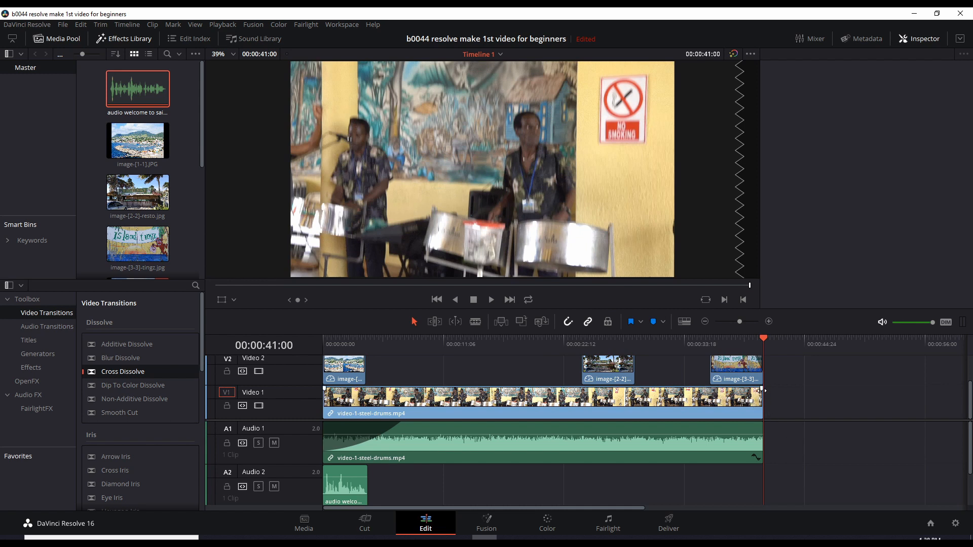
{"action": "left_click_drag", "start_coordinate": [763, 389], "coordinate": [753, 391]}
- Add a Cross Dissolve to the start of image-[3-3]-tingz.jpg on Video 2 and play the ending from about 00:00:34:16
{"action": "scroll", "coordinate": [714, 365], "scroll_direction": "up", "scroll_amount": 2}
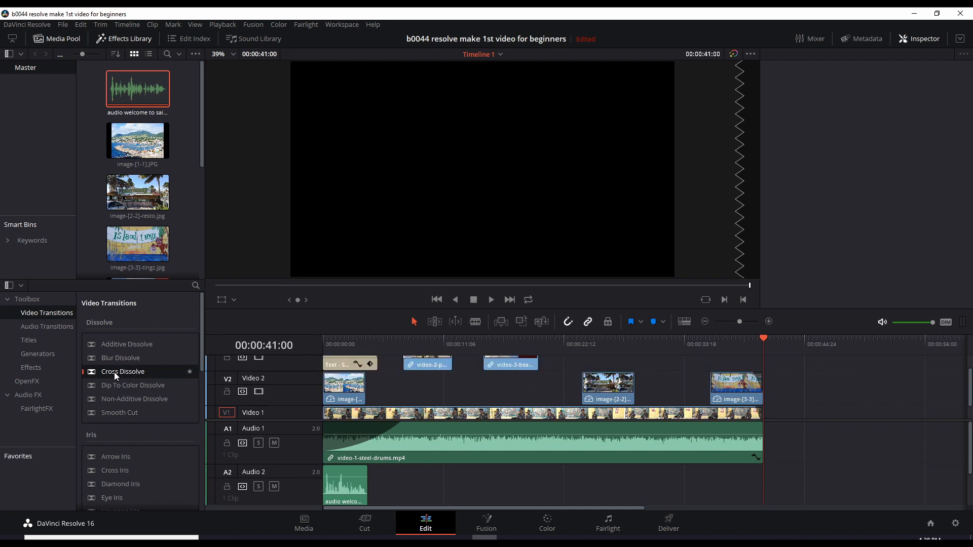
{"action": "left_click_drag", "start_coordinate": [114, 372], "coordinate": [720, 380]}
{"action": "left_click", "coordinate": [694, 346]}
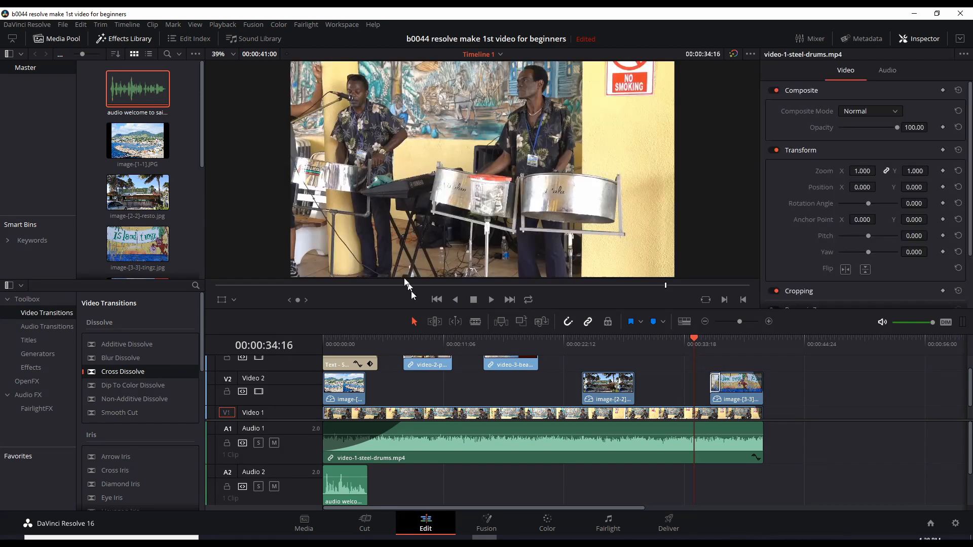
{"action": "left_click", "coordinate": [493, 299]}
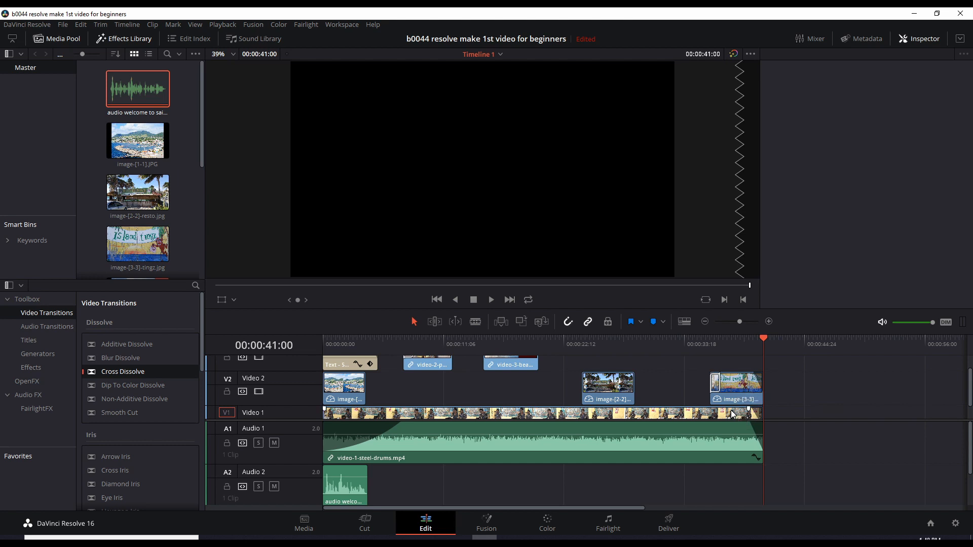
- Split the linked video-1-steel-drums.mp4 clip on Video 1 and Audio 1 at 00:00:38:22
{"action": "scroll", "coordinate": [731, 414], "scroll_direction": "down", "scroll_amount": 2}
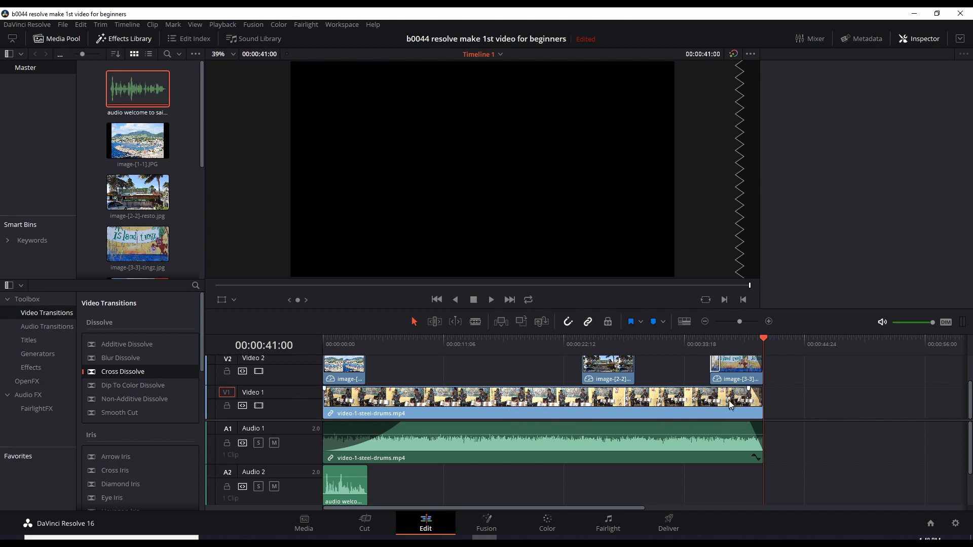
{"action": "left_click", "coordinate": [736, 401]}
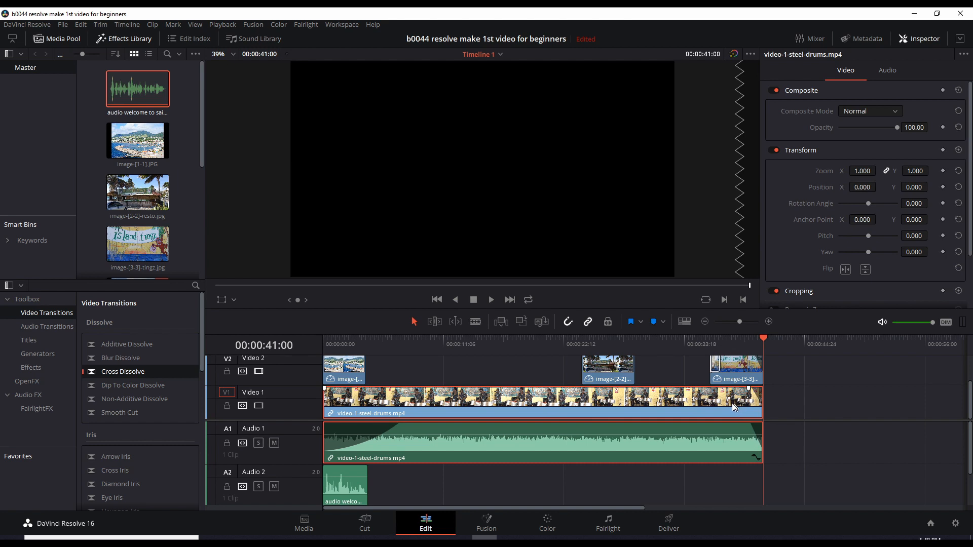
{"action": "left_click", "coordinate": [740, 340]}
{"action": "left_click_drag", "start_coordinate": [740, 338], "coordinate": [739, 341]}
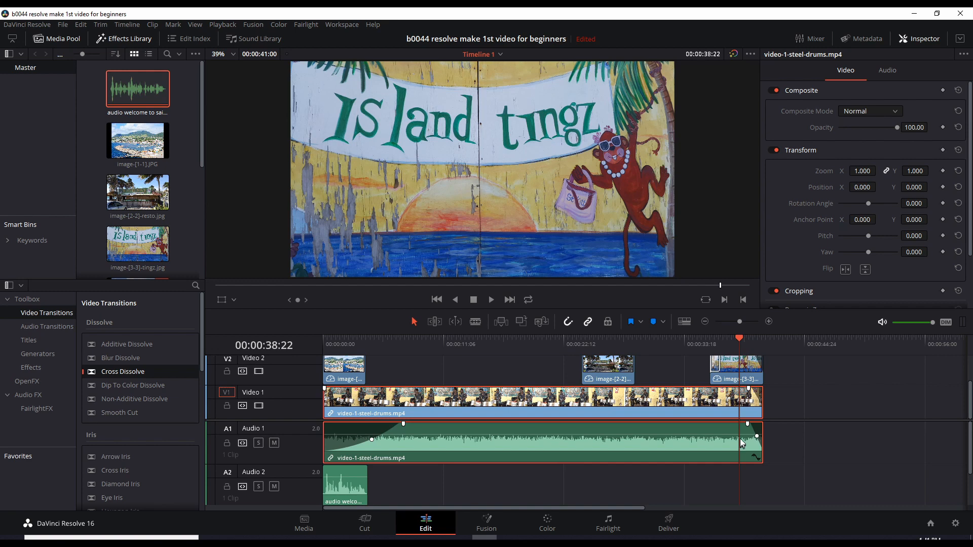
{"action": "key", "text": "ctrl+b"}
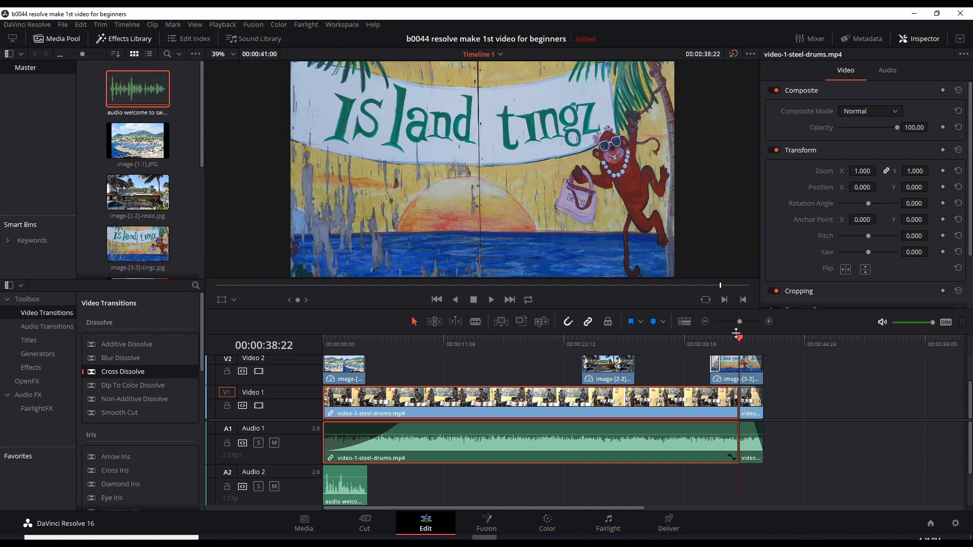
- Unlink the short end piece of video-1-steel-drums.mp4 from its audio and delete only its video part on Video 1
{"action": "left_click", "coordinate": [710, 340]}
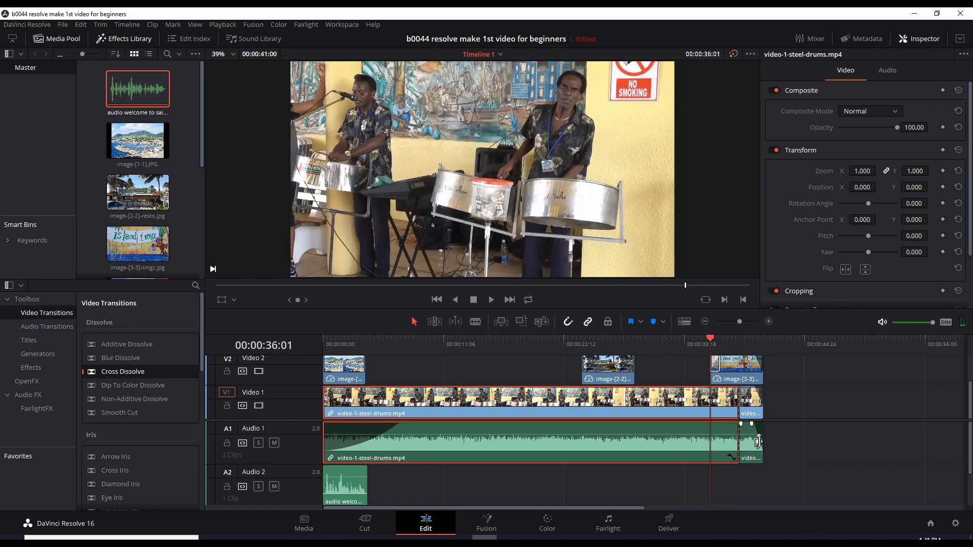
{"action": "left_click", "coordinate": [754, 410]}
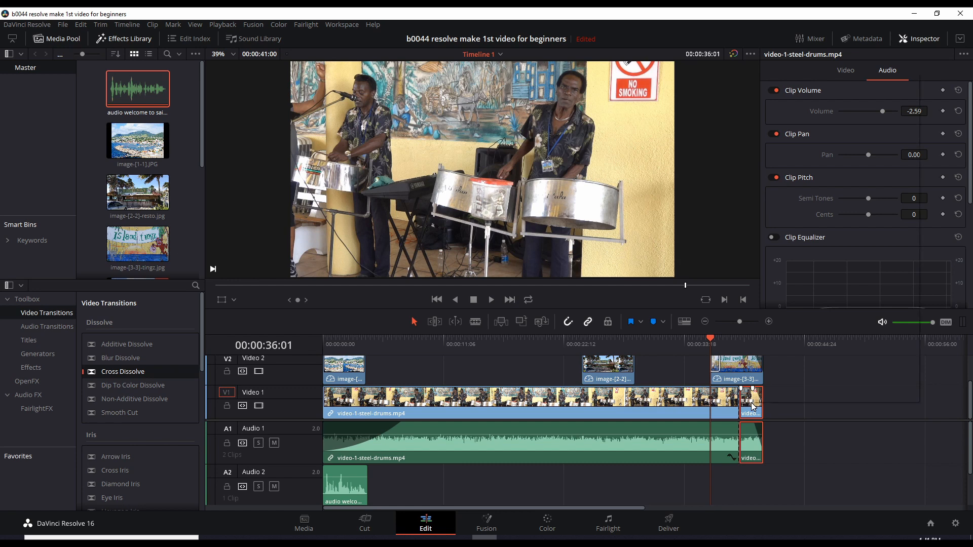
{"action": "right_click", "coordinate": [752, 407]}
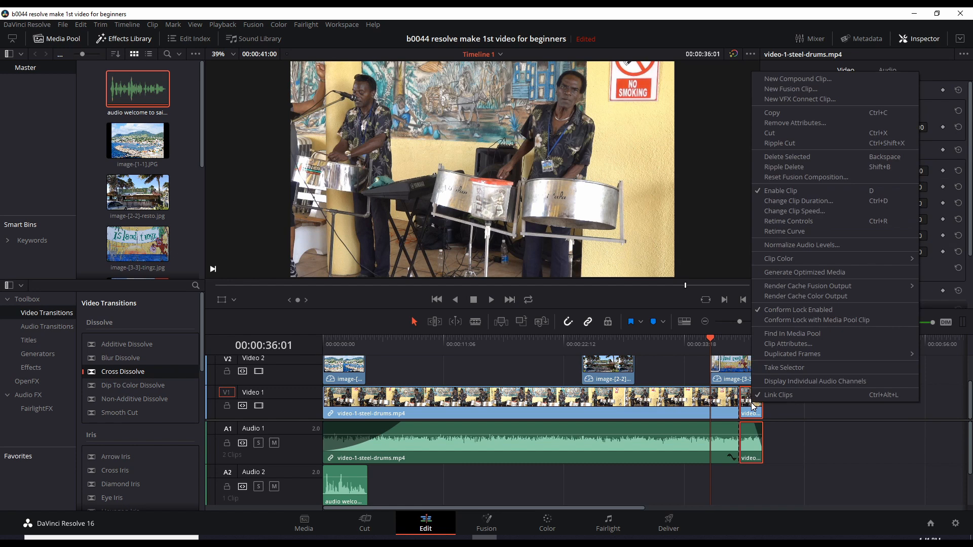
{"action": "left_click", "coordinate": [786, 395]}
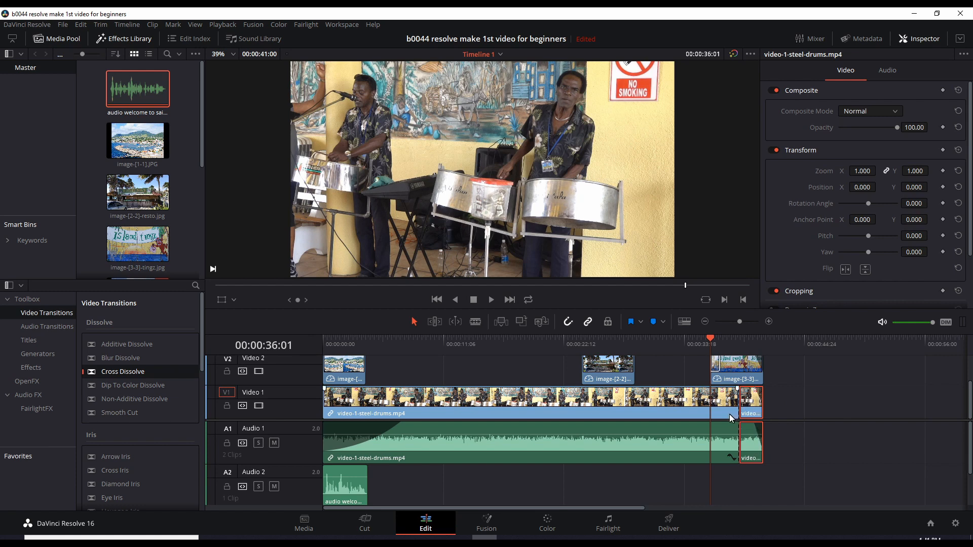
{"action": "left_click", "coordinate": [659, 370]}
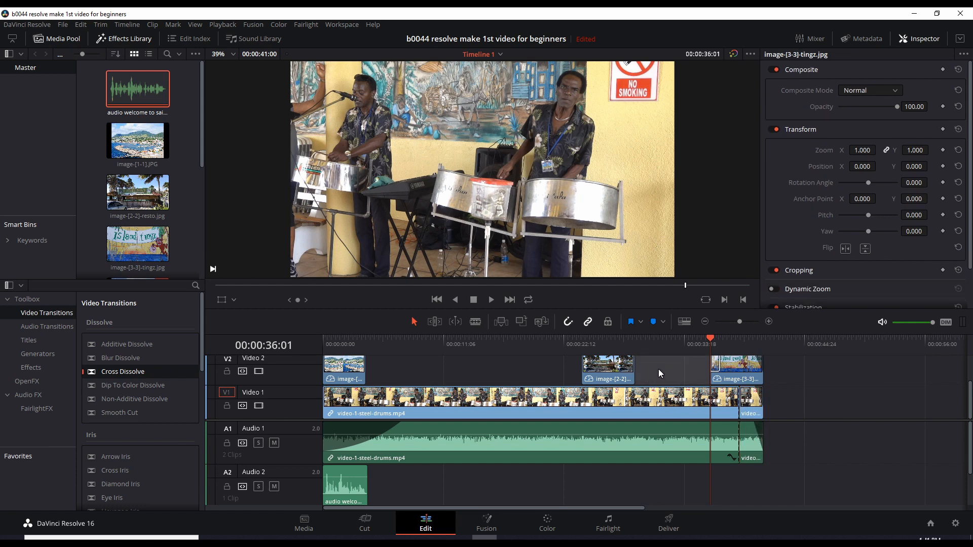
{"action": "left_click", "coordinate": [750, 403]}
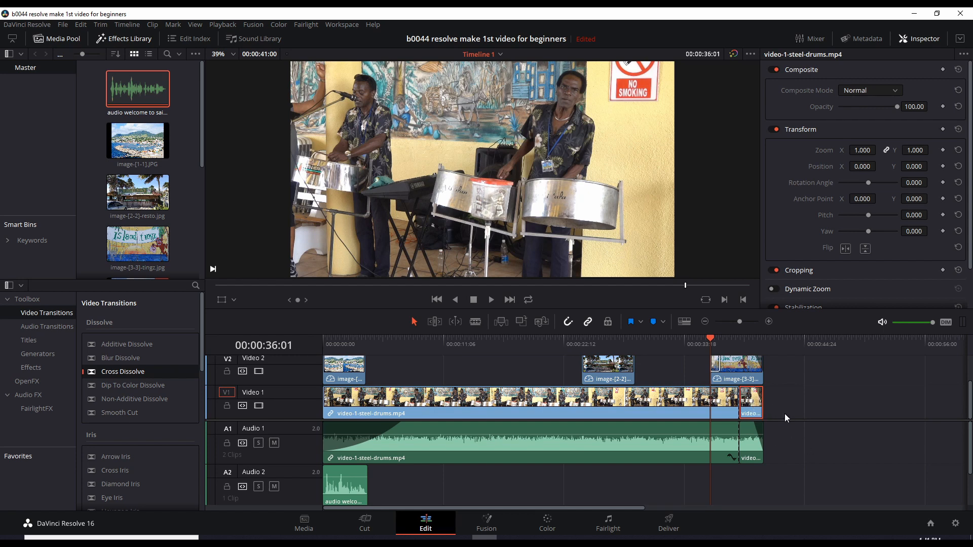
{"action": "key", "text": "Delete"}
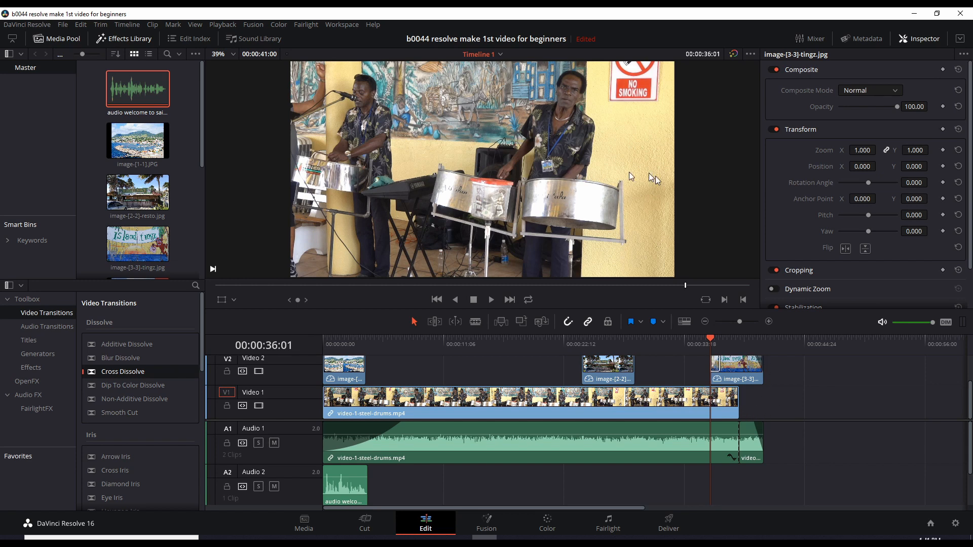
- Play the ending from 00:00:34:25, then check the image-[3-3]-tingz.jpg frame at 00:00:39:20
{"action": "left_click", "coordinate": [697, 342]}
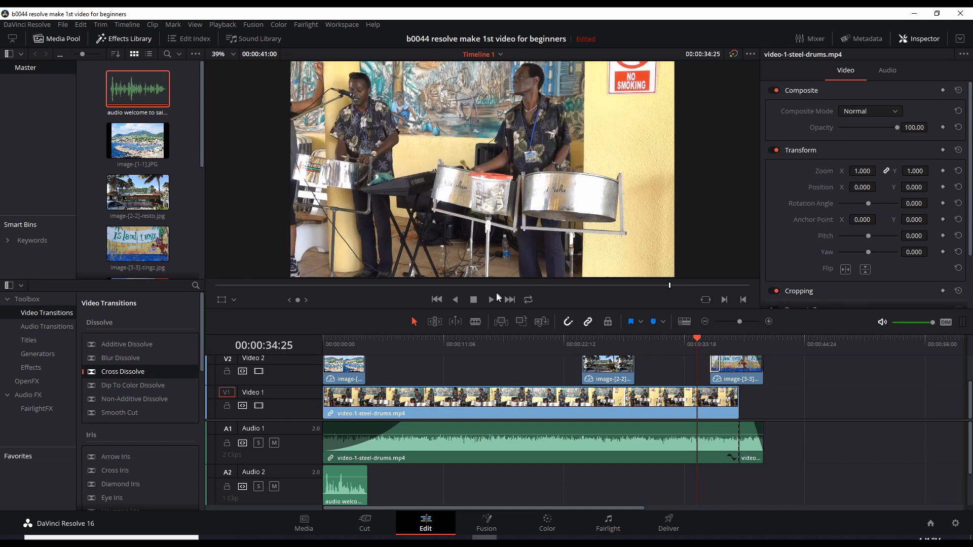
{"action": "left_click", "coordinate": [491, 300]}
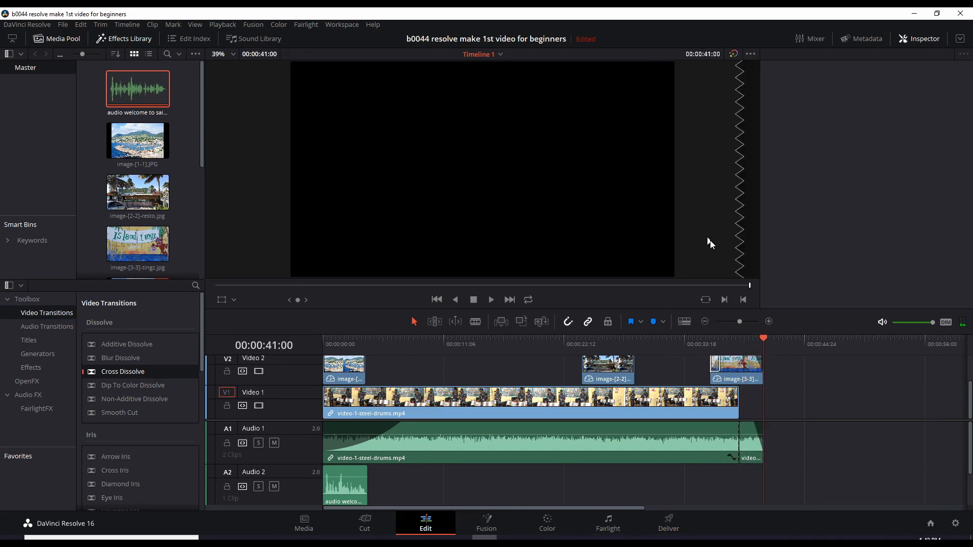
{"action": "left_click", "coordinate": [754, 377]}
{"action": "left_click", "coordinate": [750, 341]}
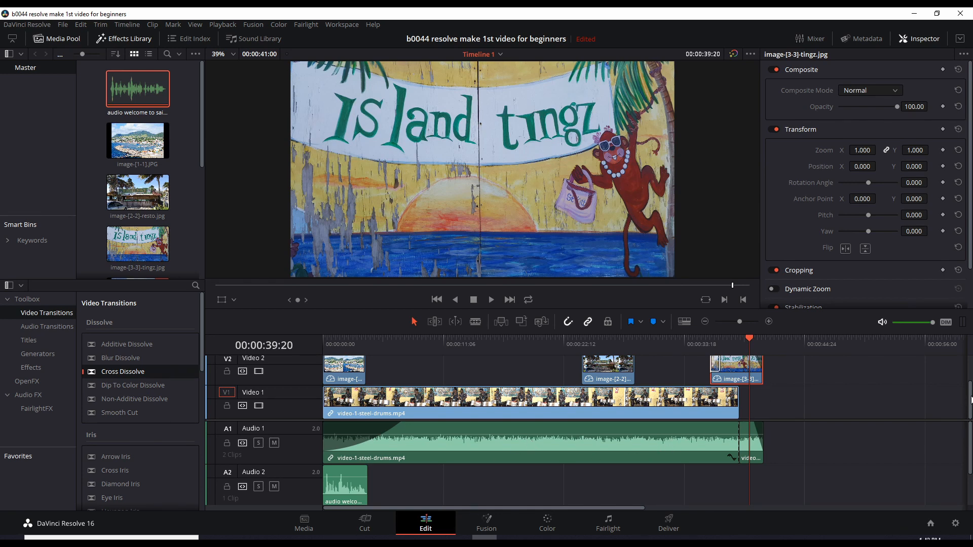
- Examine the clips, title, transitions and fades across all video and audio tracks of the timeline
{"action": "scroll", "coordinate": [971, 400], "scroll_direction": "up", "scroll_amount": 2}
{"action": "scroll", "coordinate": [970, 400], "scroll_direction": "down", "scroll_amount": 2}
{"action": "scroll", "coordinate": [289, 398], "scroll_direction": "up", "scroll_amount": 2}
{"action": "scroll", "coordinate": [286, 394], "scroll_direction": "down", "scroll_amount": 2}
{"action": "scroll", "coordinate": [338, 377], "scroll_direction": "up", "scroll_amount": 3}
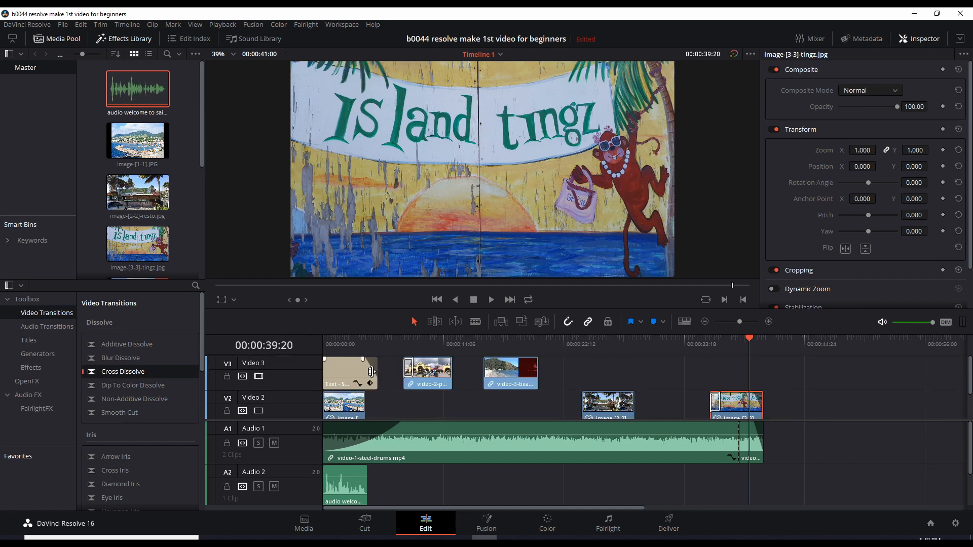
{"action": "scroll", "coordinate": [311, 443], "scroll_direction": "down", "scroll_amount": 2}
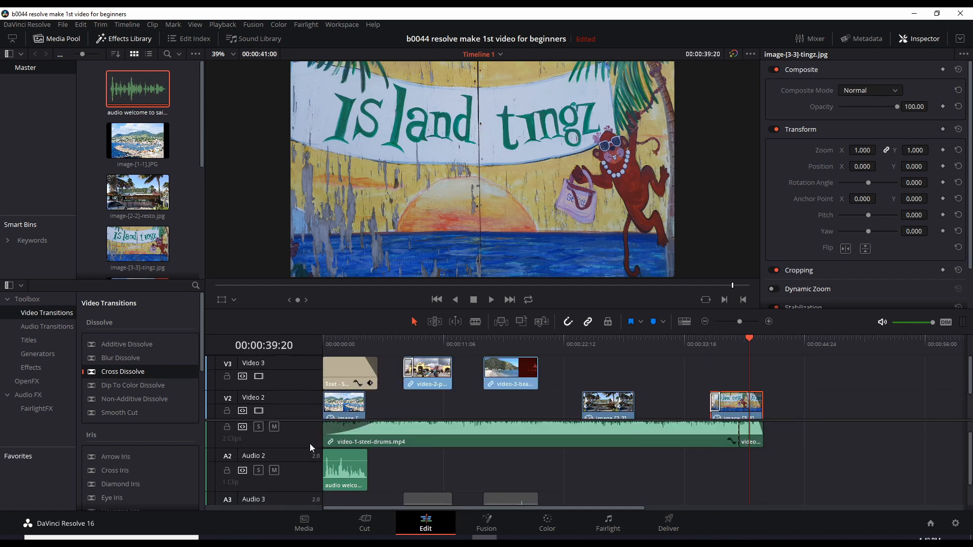
{"action": "scroll", "coordinate": [310, 444], "scroll_direction": "up", "scroll_amount": 2}
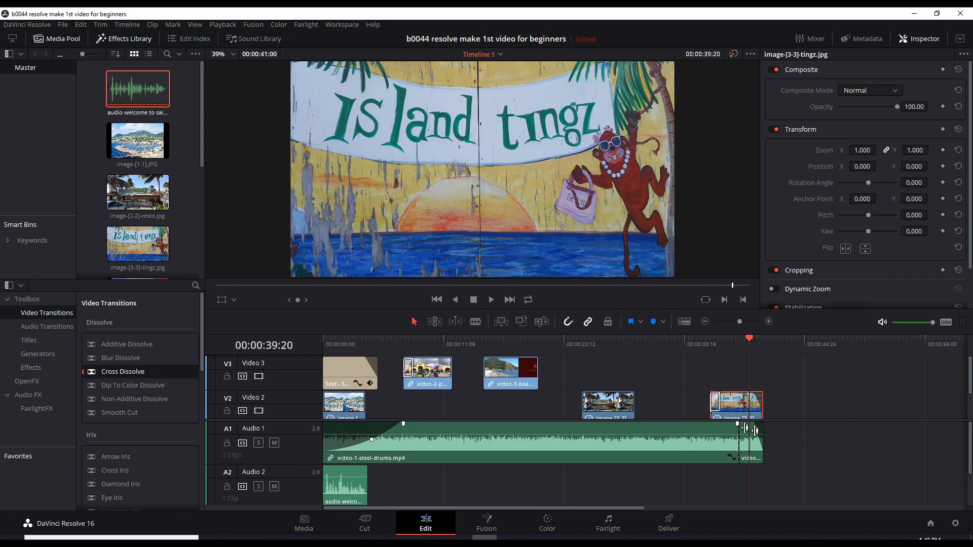
{"action": "scroll", "coordinate": [328, 496], "scroll_direction": "down", "scroll_amount": 5}
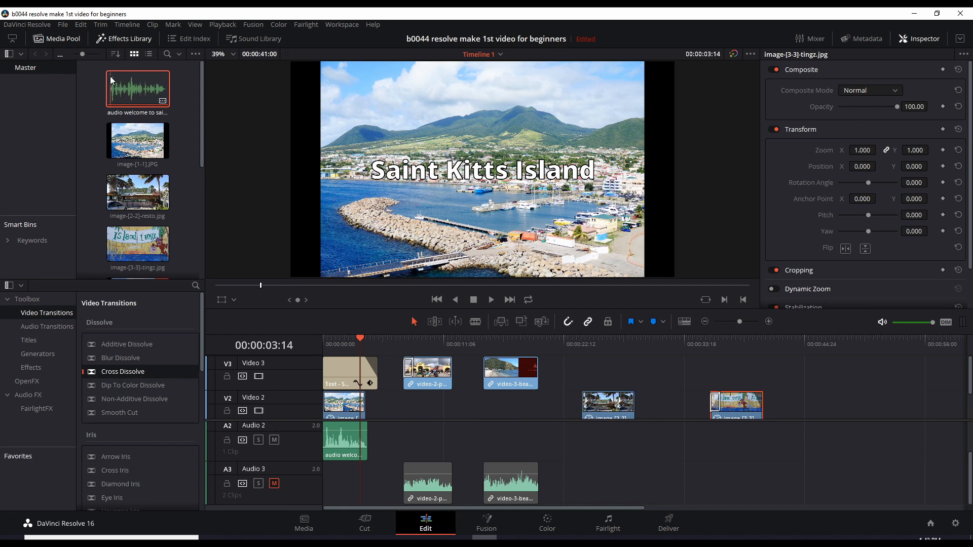
- Save the project and choose the YouTube 1080p render preset on the Deliver page
{"action": "left_click", "coordinate": [61, 25]}
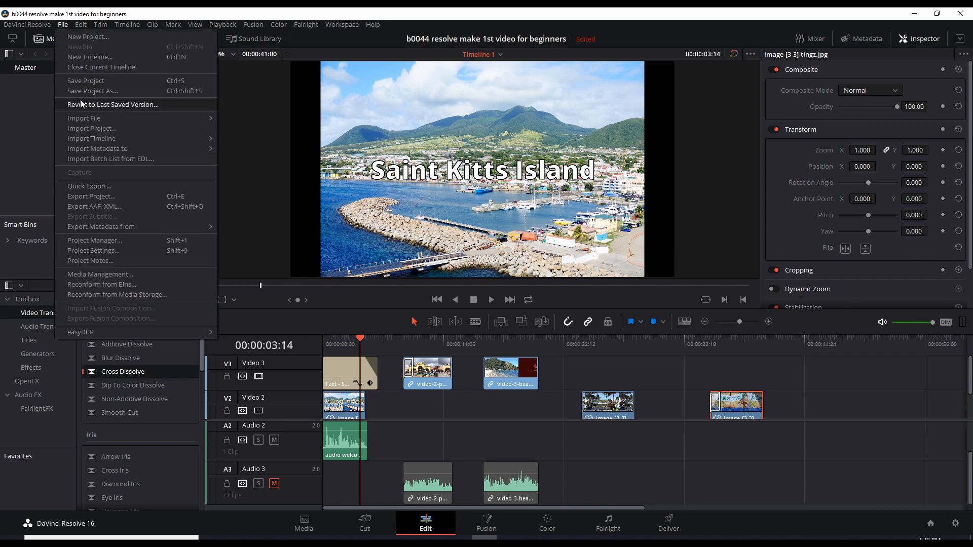
{"action": "left_click", "coordinate": [74, 81]}
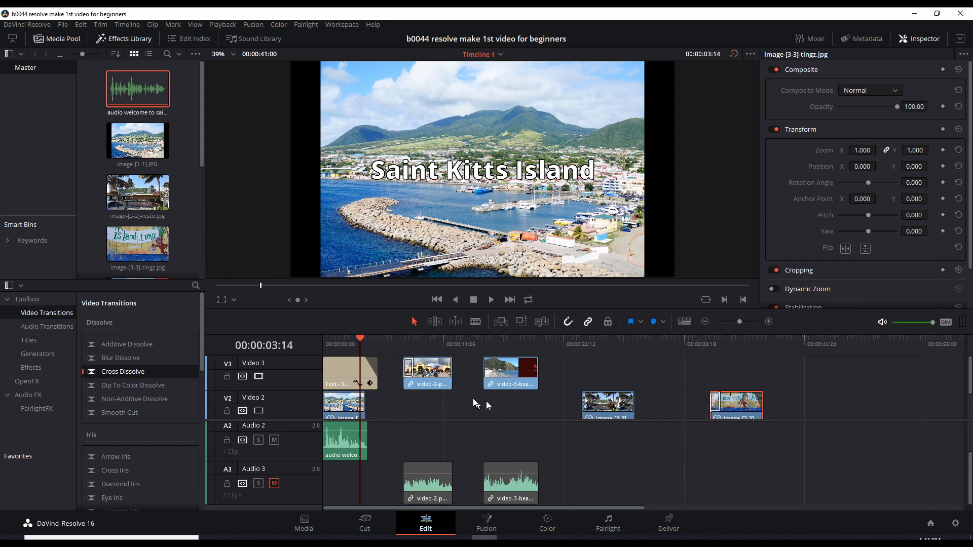
{"action": "left_click", "coordinate": [669, 525]}
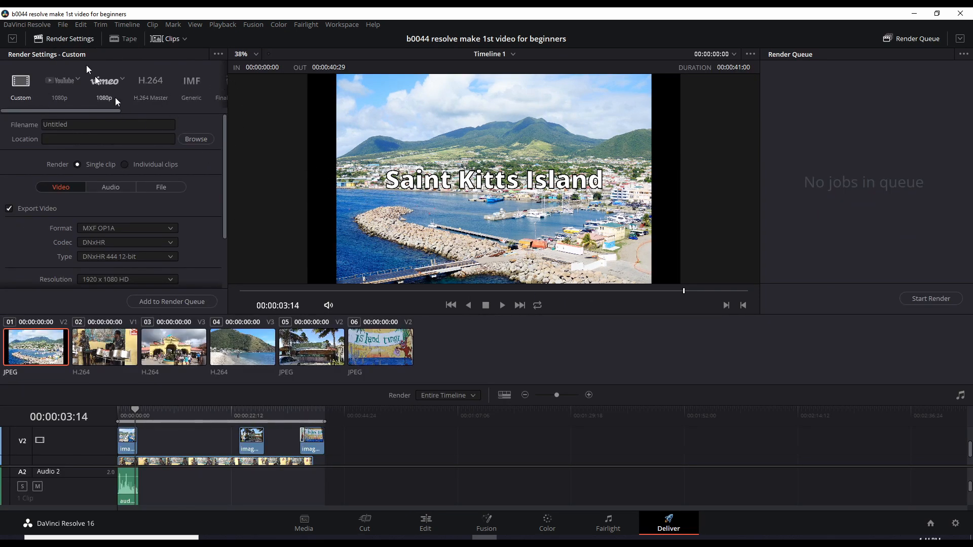
{"action": "left_click", "coordinate": [62, 82]}
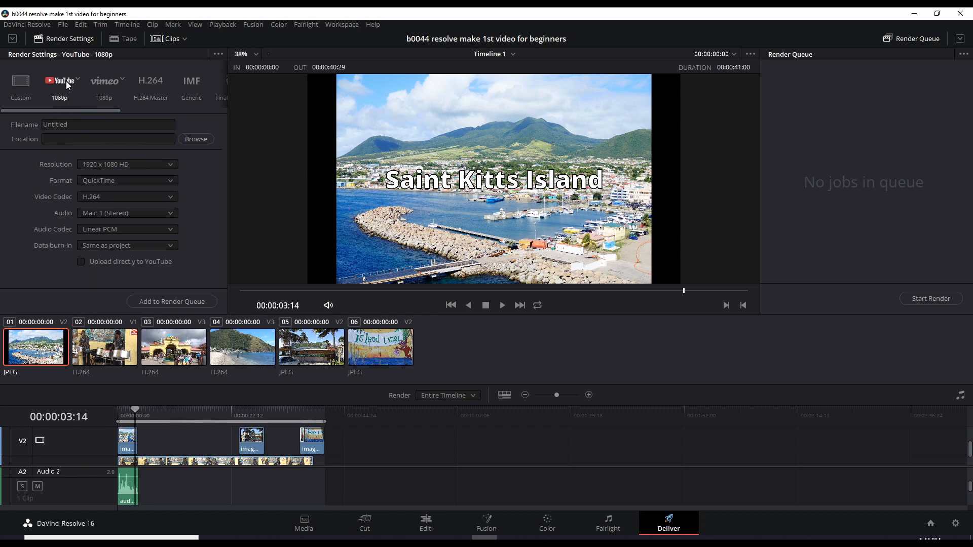
- Name the rendered file "saint kitts" and set its output location to the C:\DaVinci folder
{"action": "left_click_drag", "start_coordinate": [79, 126], "coordinate": [30, 123]}
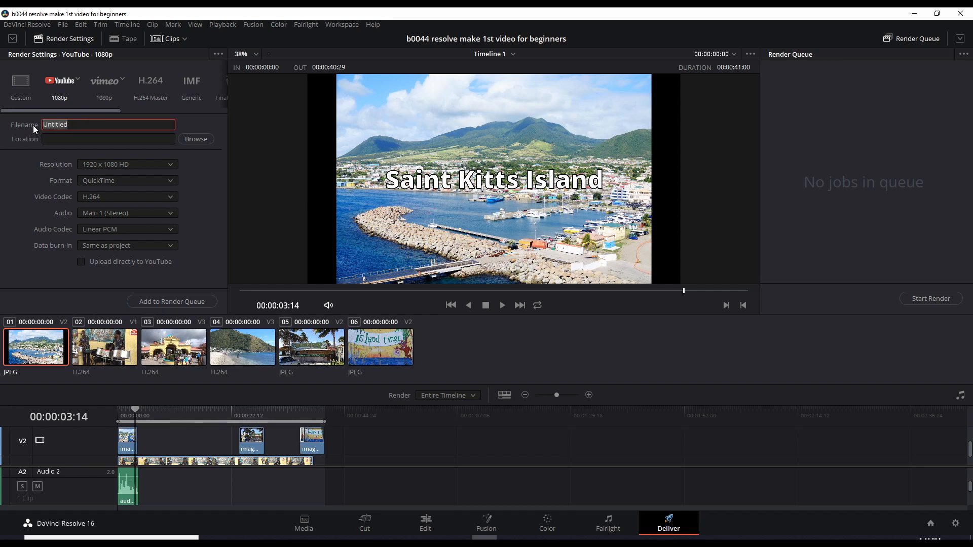
{"action": "type", "text": "saint kitts"}
{"action": "left_click", "coordinate": [188, 141]}
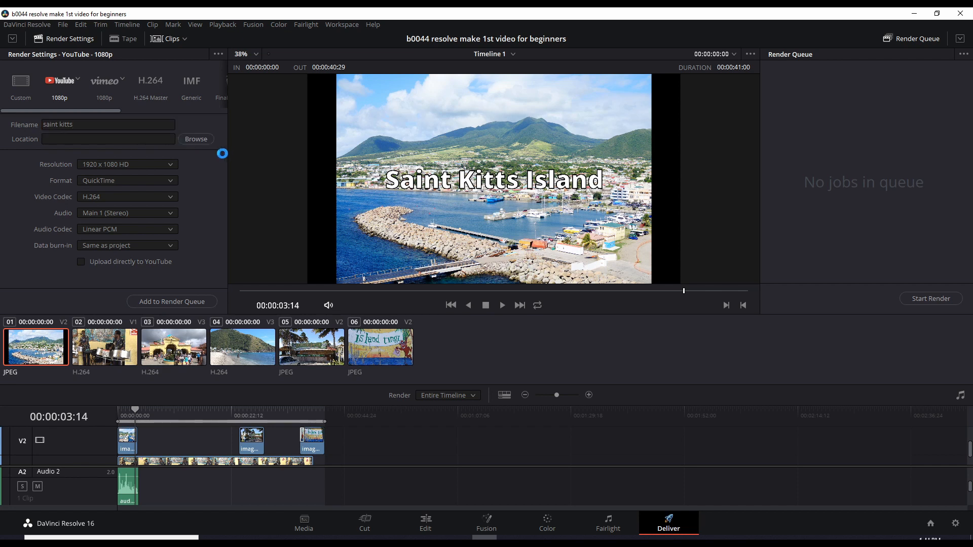
{"action": "scroll", "coordinate": [78, 99], "scroll_direction": "up", "scroll_amount": 4}
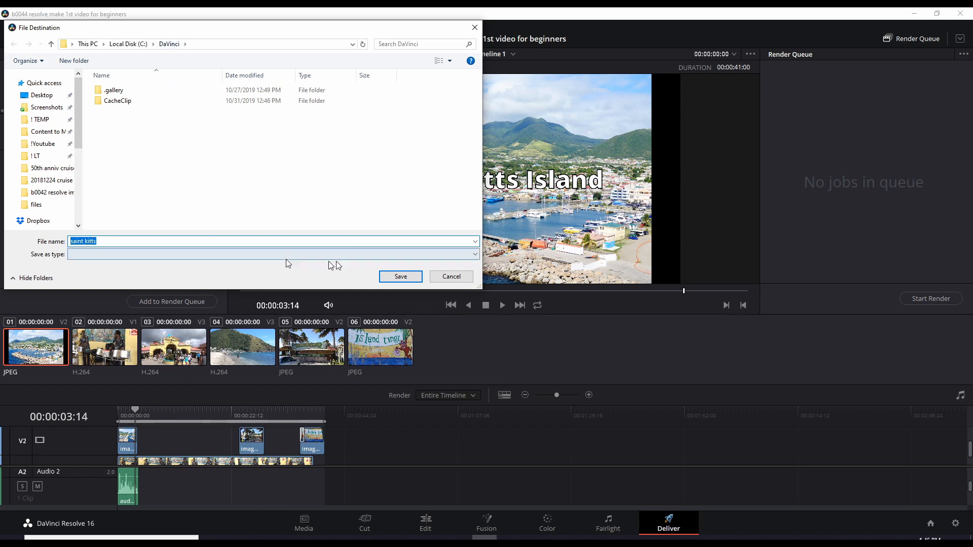
{"action": "left_click", "coordinate": [399, 276]}
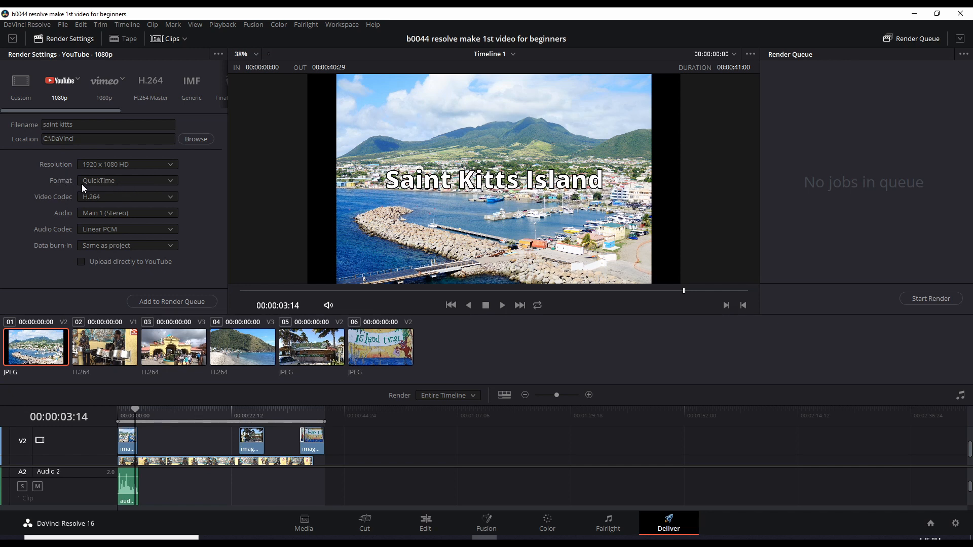
- Set the render format to MP4 and add the job to the render queue
{"action": "left_click", "coordinate": [106, 181]}
{"action": "left_click", "coordinate": [98, 193]}
{"action": "left_click", "coordinate": [132, 179]}
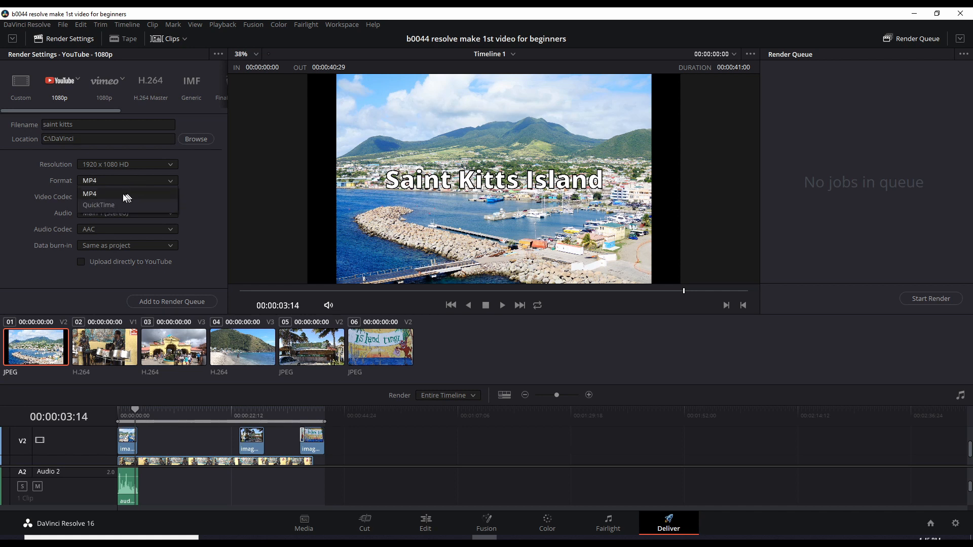
{"action": "left_click", "coordinate": [110, 193]}
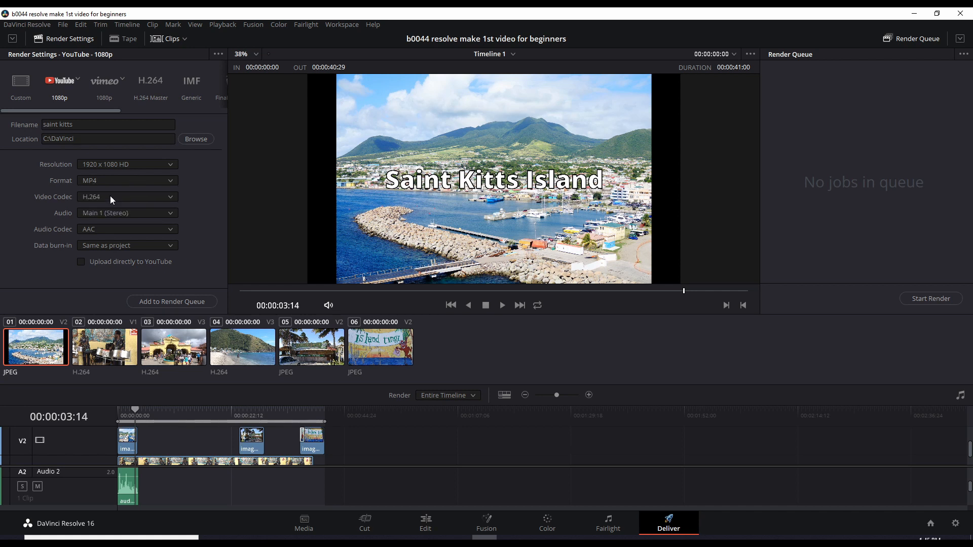
{"action": "left_click", "coordinate": [175, 302]}
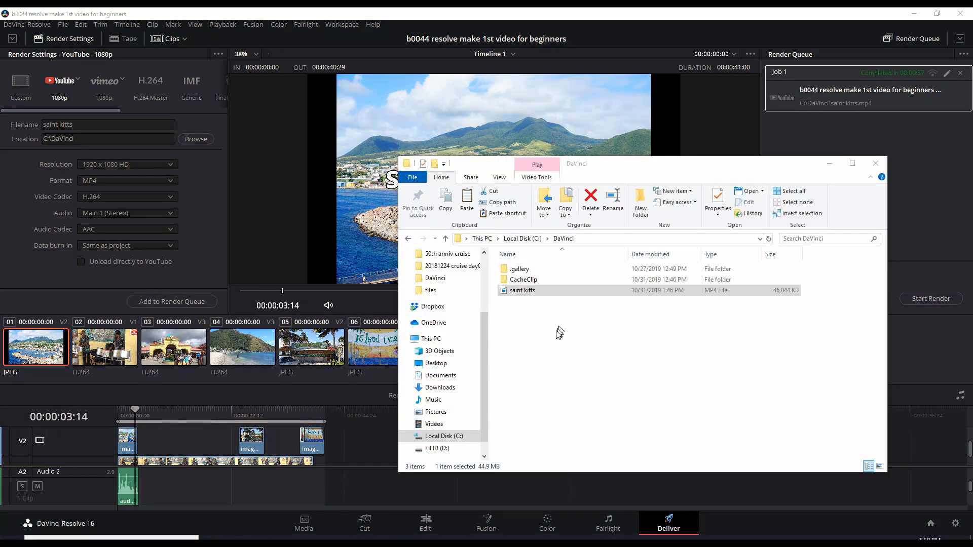
- Open the rendered saint kitts MP4 from the C:\DaVinci folder in the video player
{"action": "double_click", "coordinate": [530, 290]}
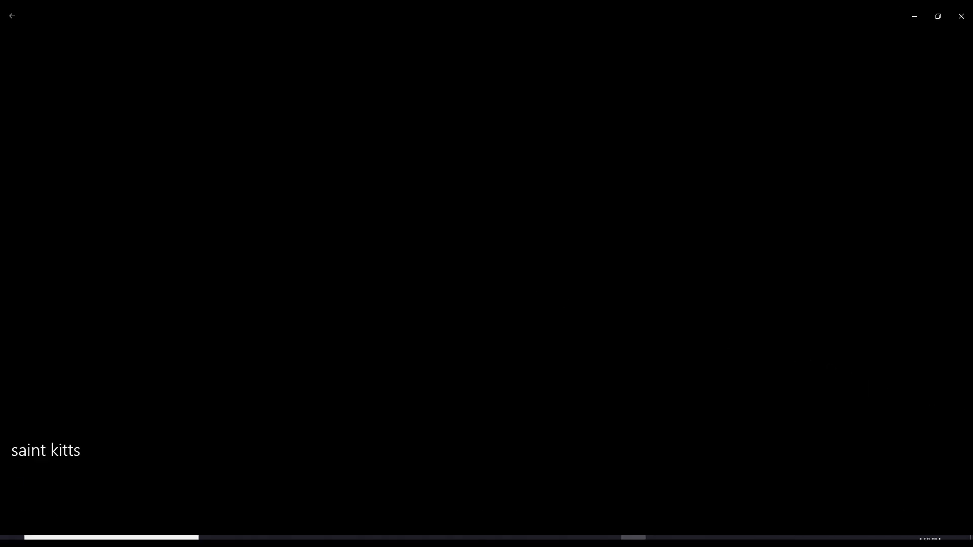